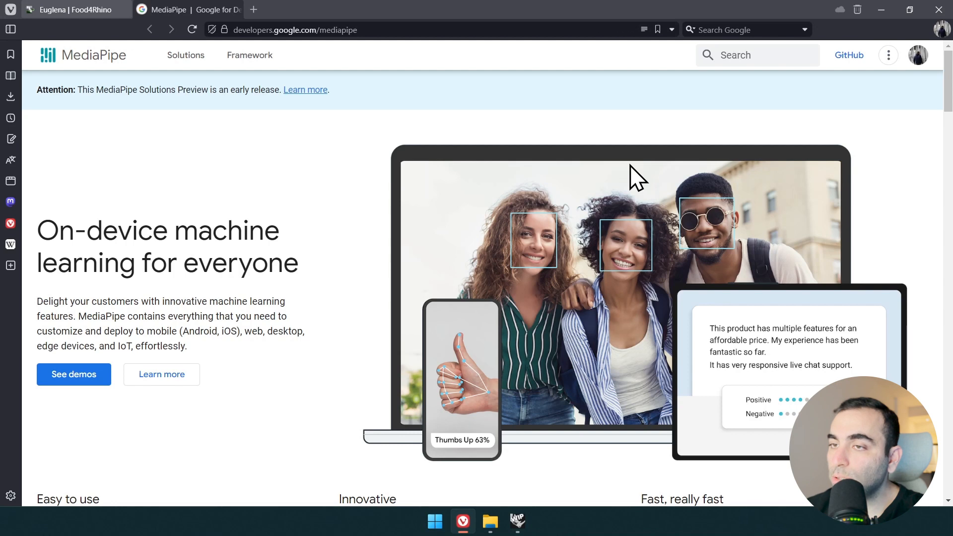
Step: From the Euglena page, check the RhinoCode forum topic for Python support and view the Rhino for Windows WIP download page
key("ctrl+w")
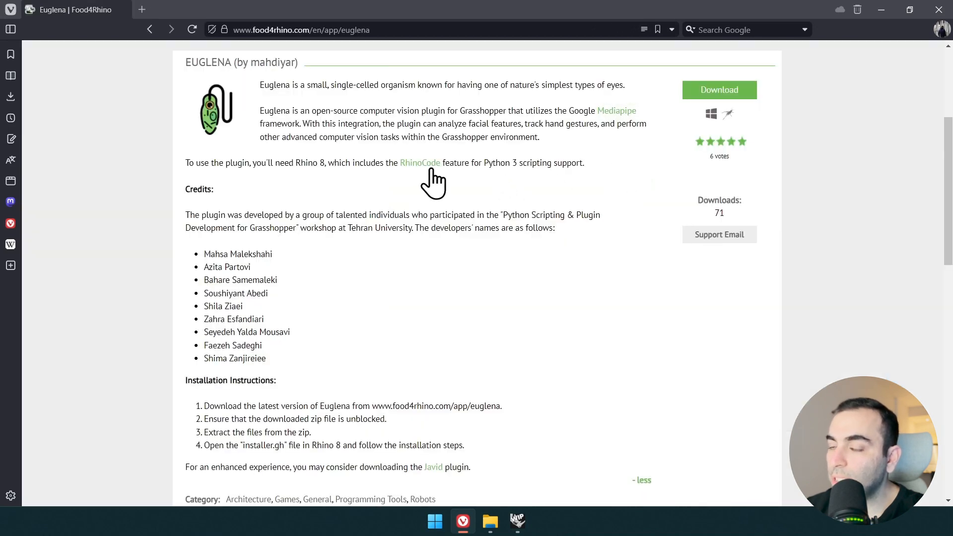
left_click(430, 169)
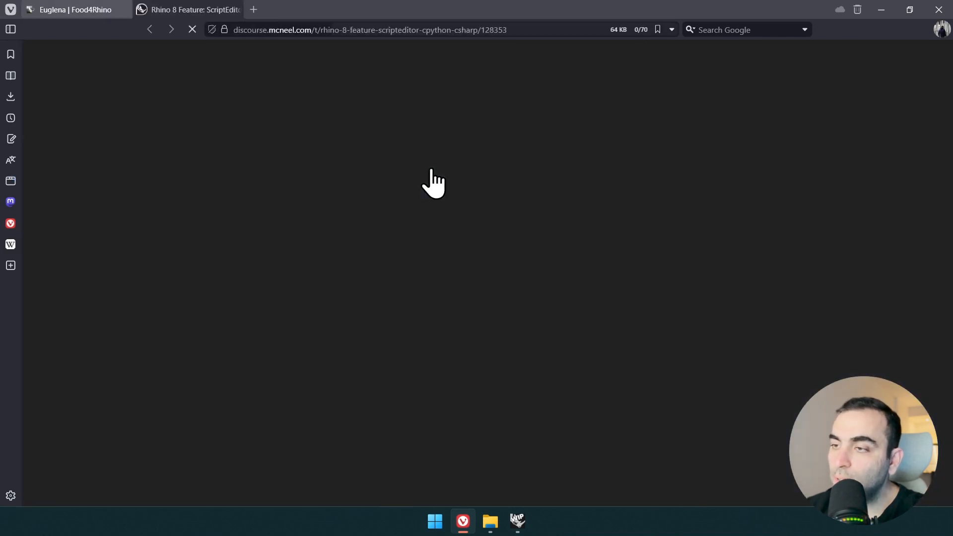
left_click_drag(296, 183, 406, 185)
left_click_drag(205, 365, 256, 366)
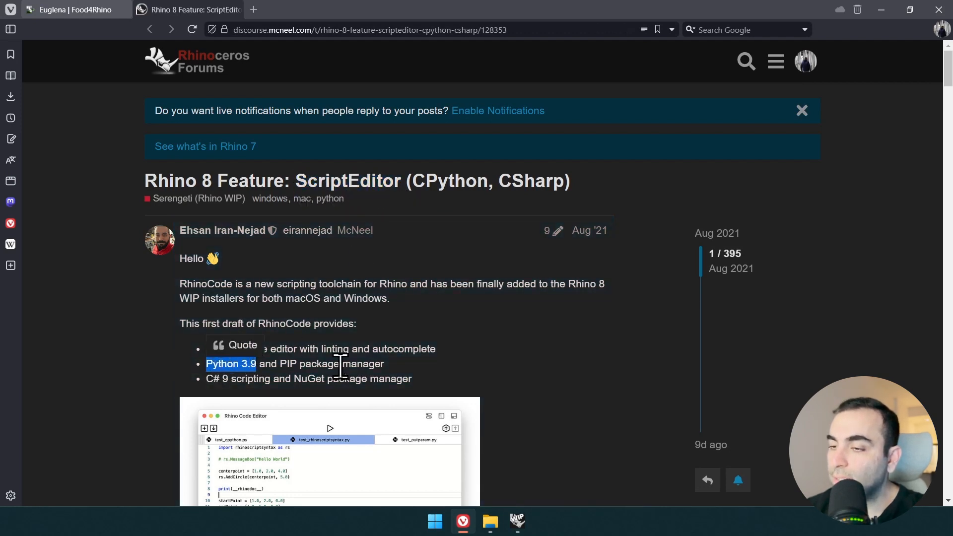
key("ctrl+w")
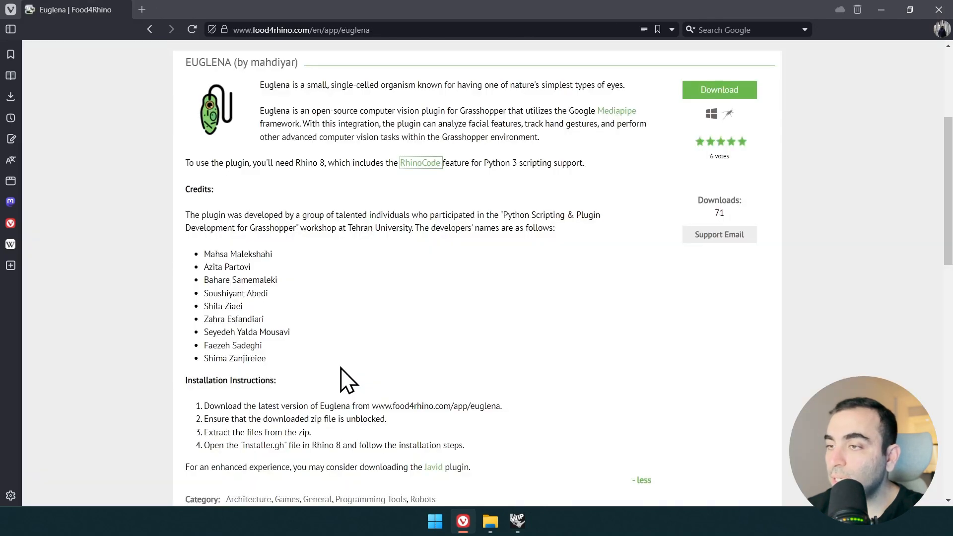
left_click(340, 368)
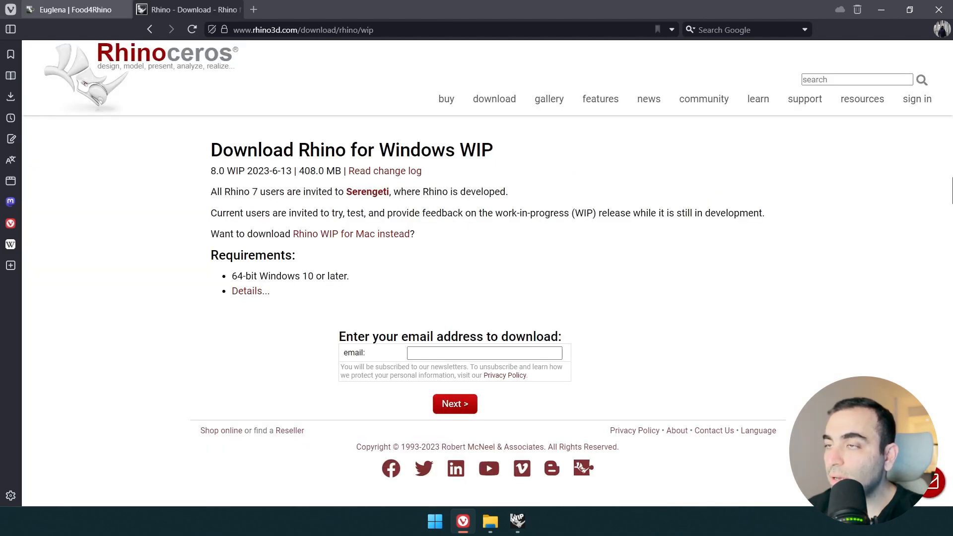
double_click(476, 149)
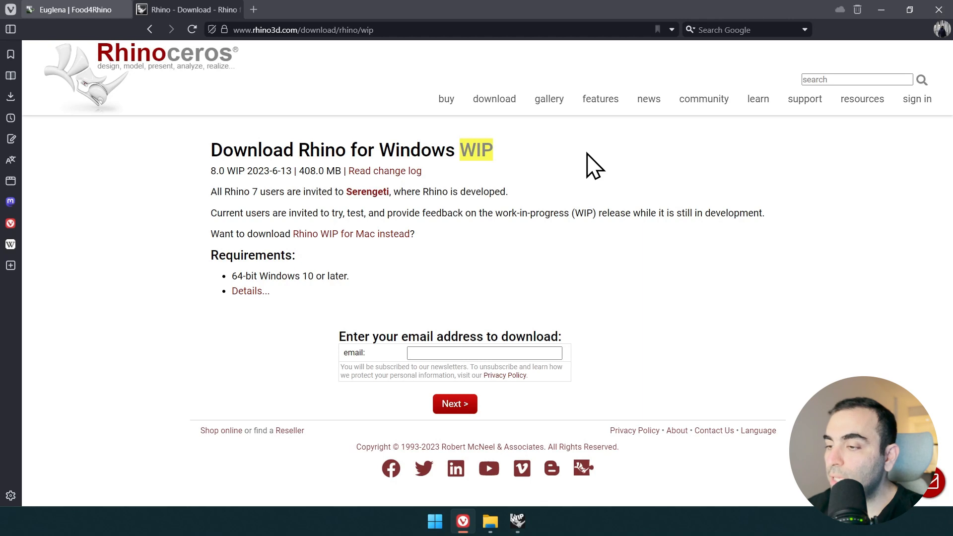
Step: Switch to Rhino WIP and check the installed version and update status in its Updates and Statistics options
left_click(519, 521)
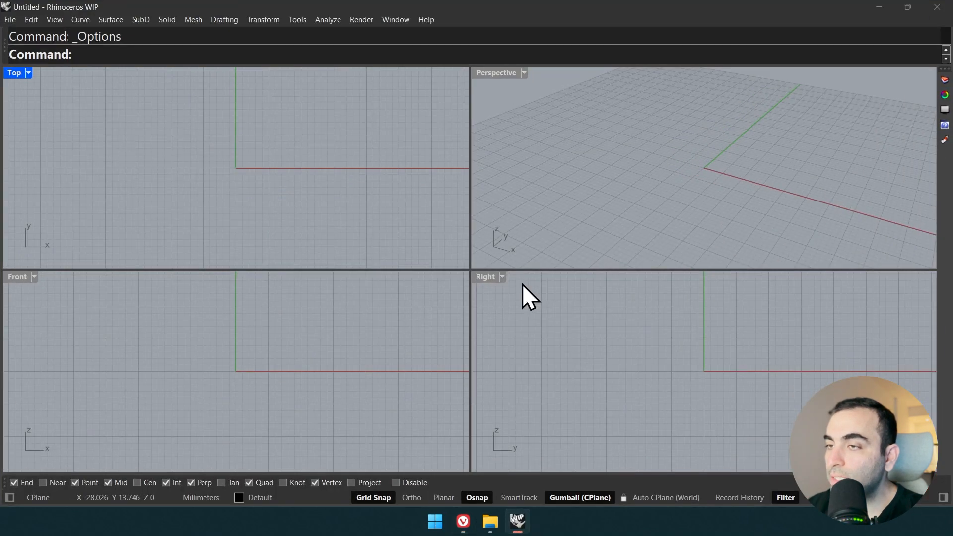
left_click(297, 18)
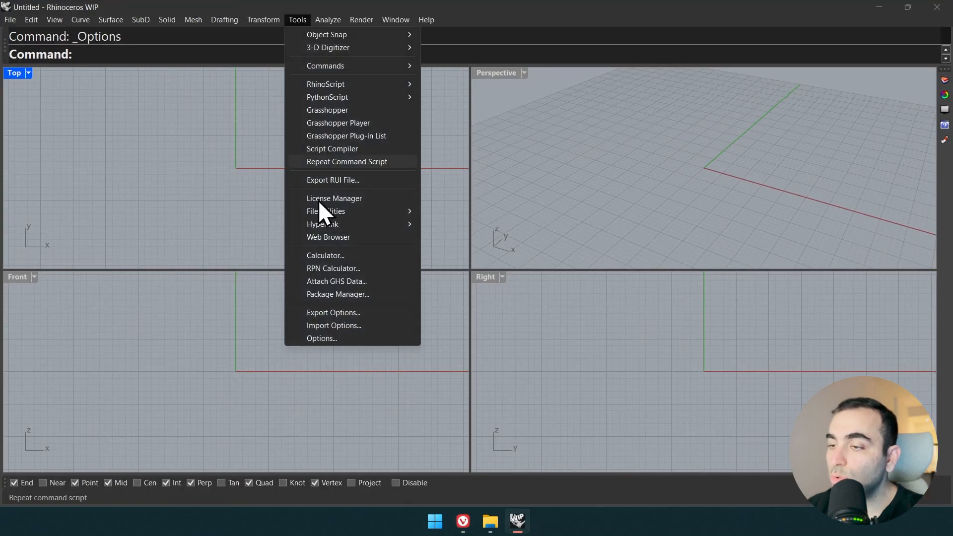
left_click(355, 342)
left_click(346, 396)
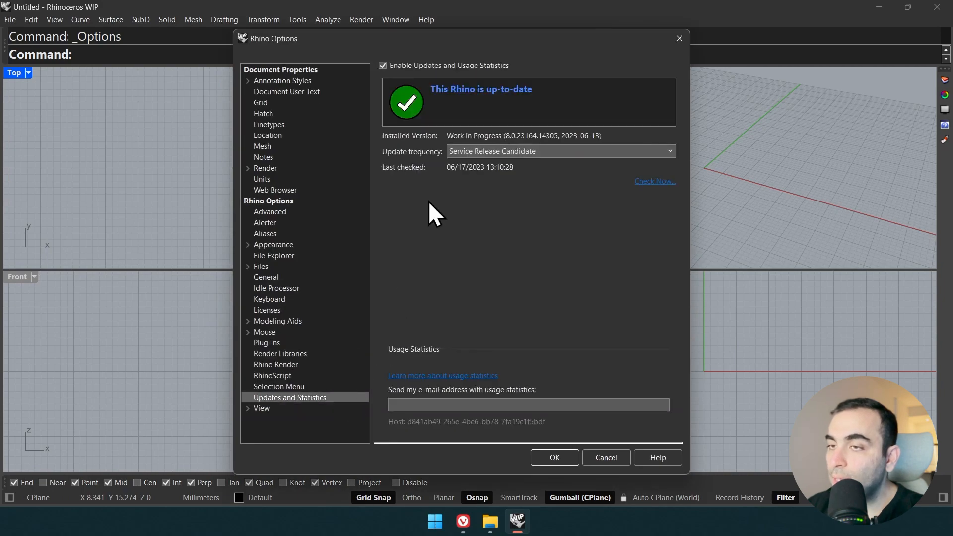
key("Escape")
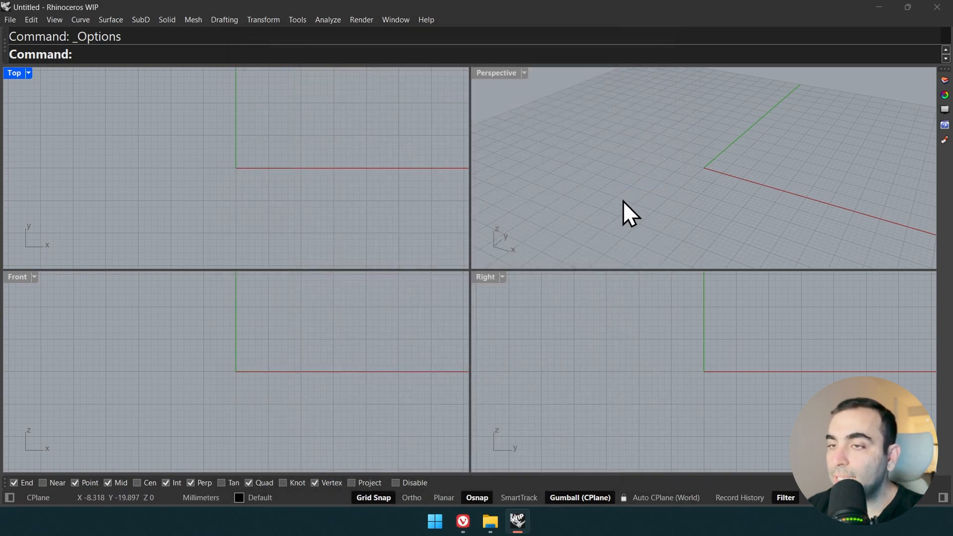
Step: Launch Grasshopper, place a Script component on the canvas and open its Python 3 code in the Script Editor
type("Grasshopper")
key("Return")
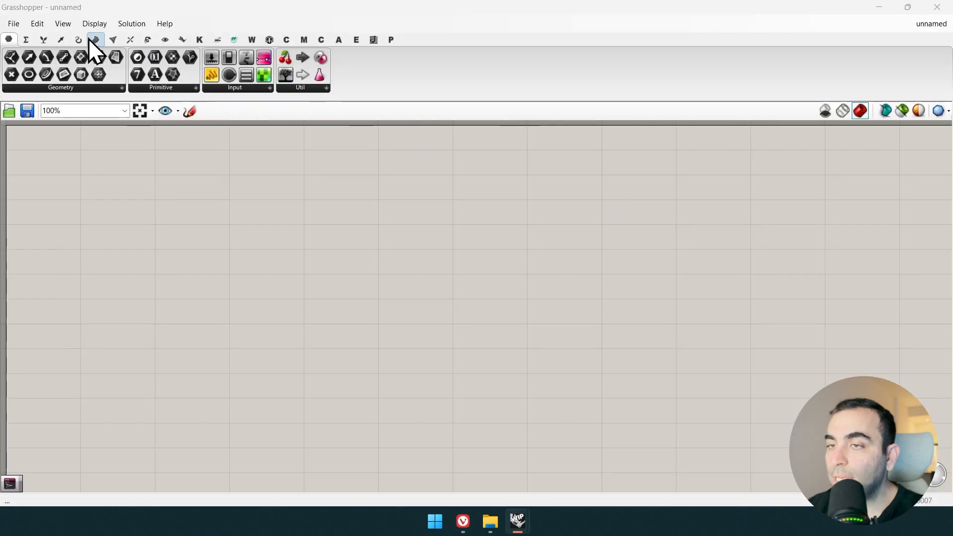
left_click(27, 40)
left_click_drag(204, 62, 198, 203)
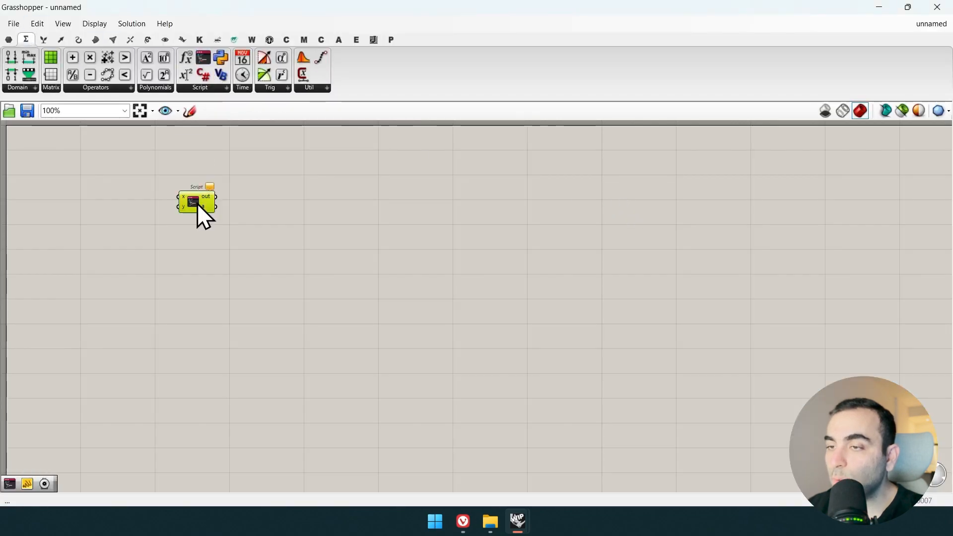
double_click(198, 204)
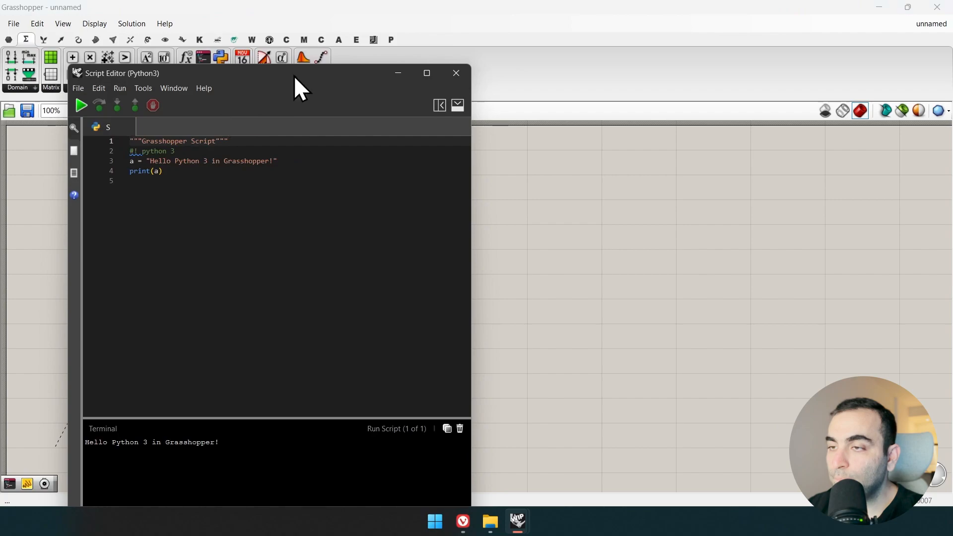
left_click_drag(294, 75, 521, 45)
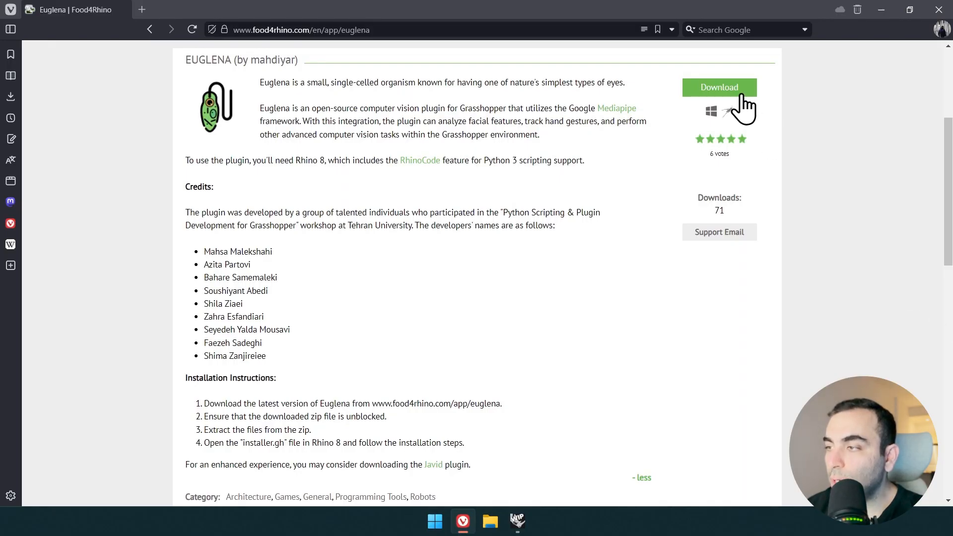
Step: Download Euglena 0.1.0 from its Food4Rhino page in the browser and show euglena010.zip in a maximized file manager window
left_click(717, 92)
left_click(705, 169)
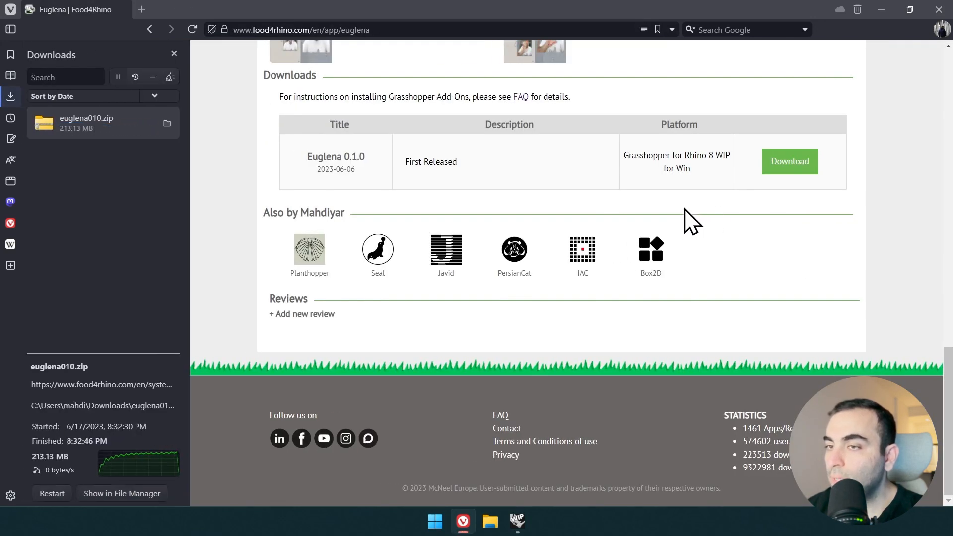
right_click(113, 120)
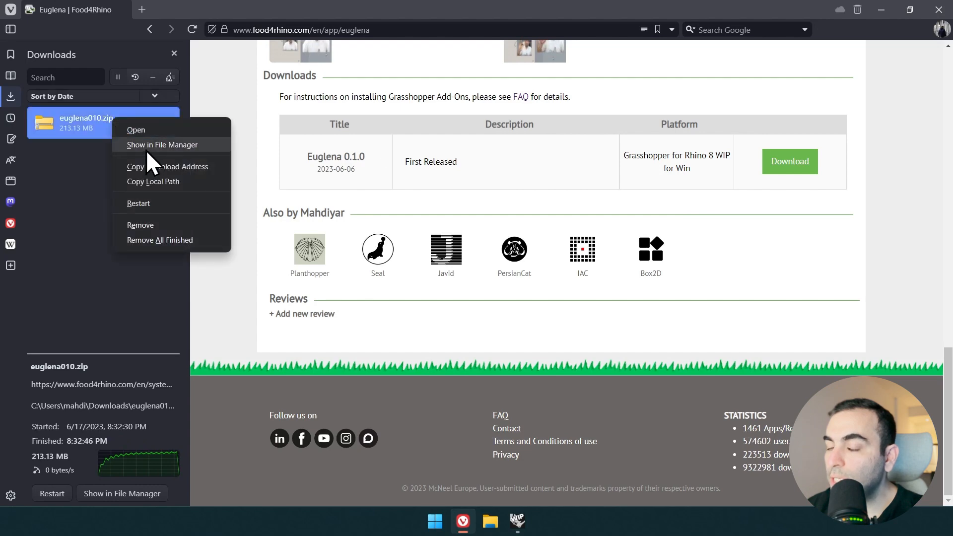
left_click(146, 149)
key("super+Up")
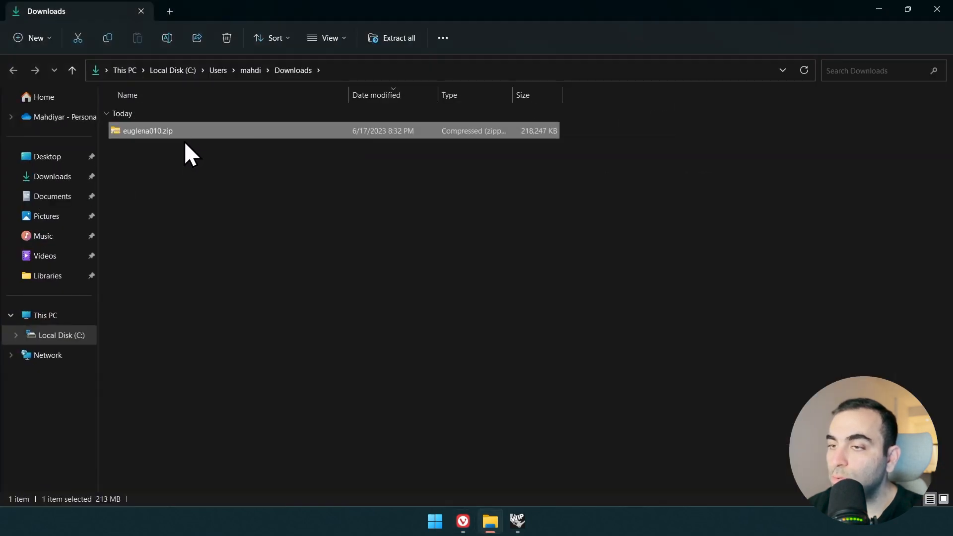
Step: Unblock euglena010.zip in its file properties and apply the change
right_click(161, 133)
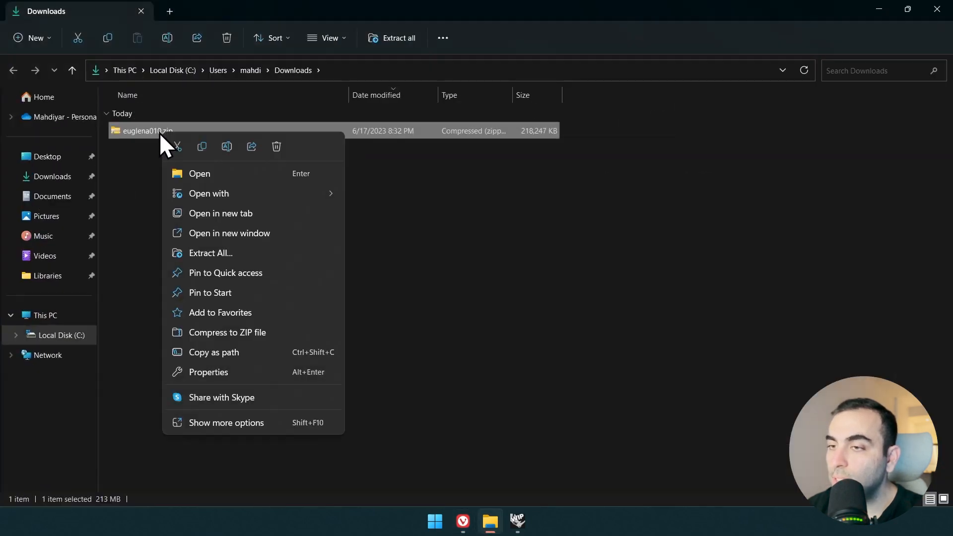
left_click(222, 374)
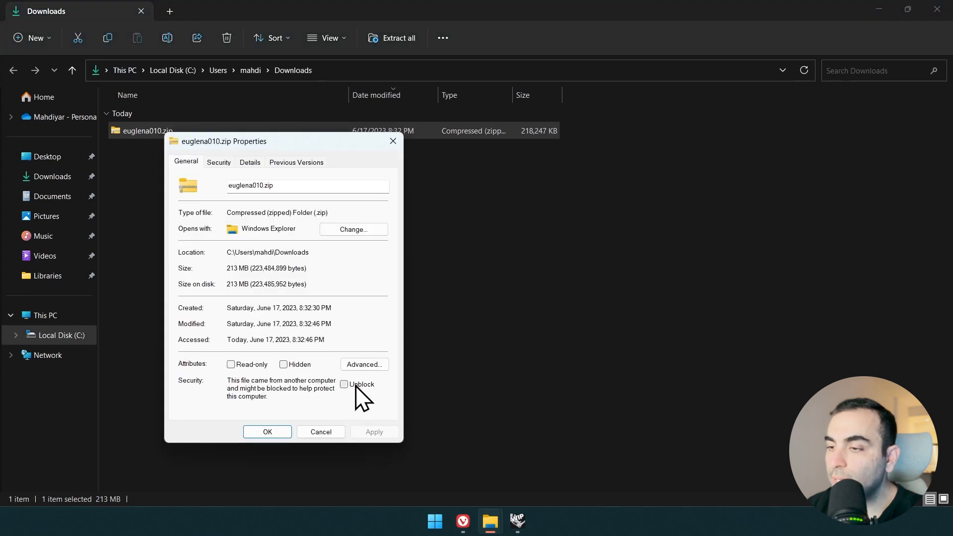
left_click(343, 384)
left_click(372, 431)
left_click(267, 431)
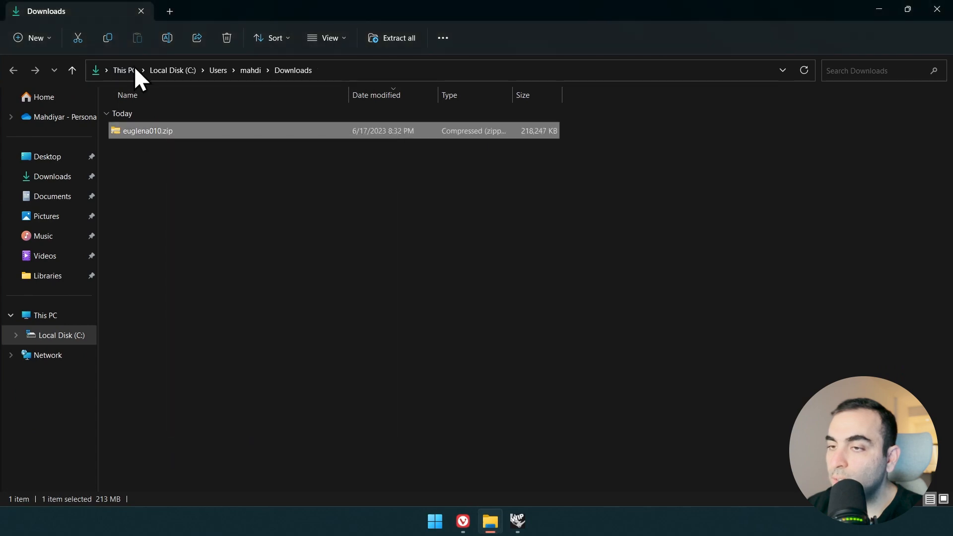
Step: Extract euglena010.zip into the default euglena010 folder in Downloads and show the extracted files
right_click(146, 132)
left_click(213, 258)
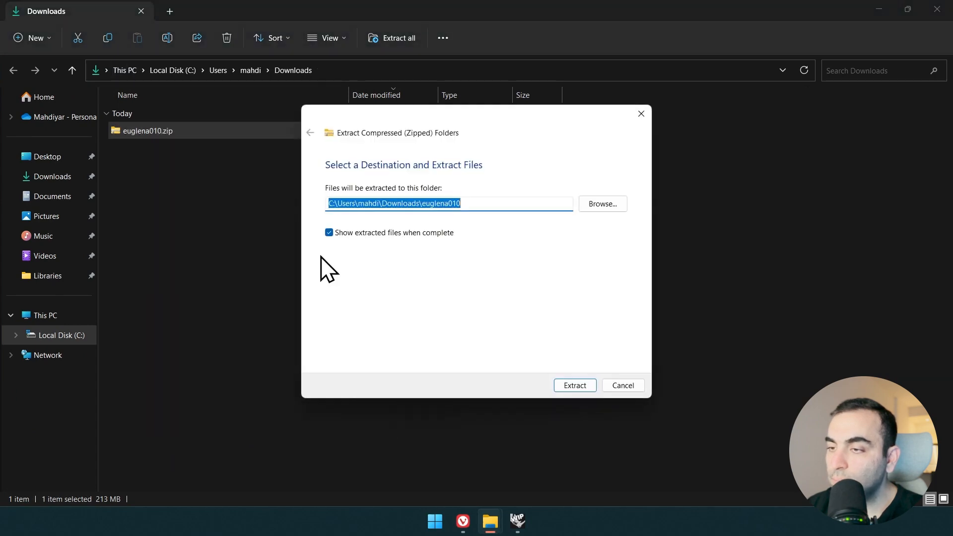
left_click(575, 386)
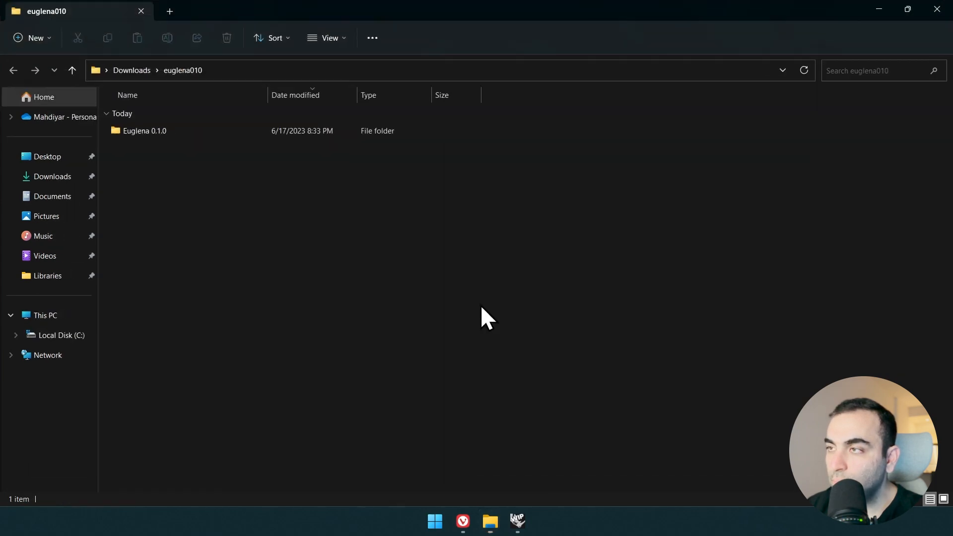
Step: Open Installer.gh from the extracted Euglena 0.1.0 folder with Rhino WIP
double_click(127, 134)
left_click(137, 210)
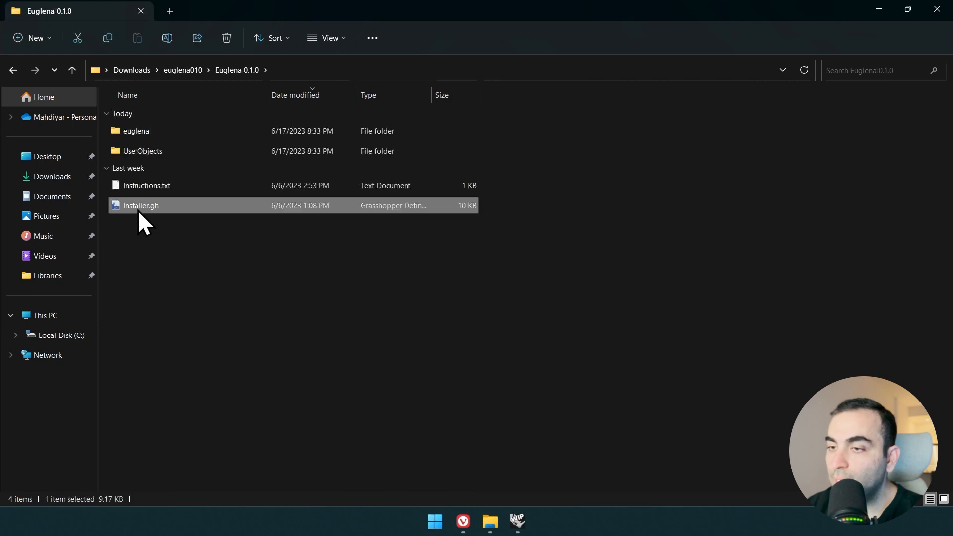
right_click(138, 210)
mouse_move(198, 270)
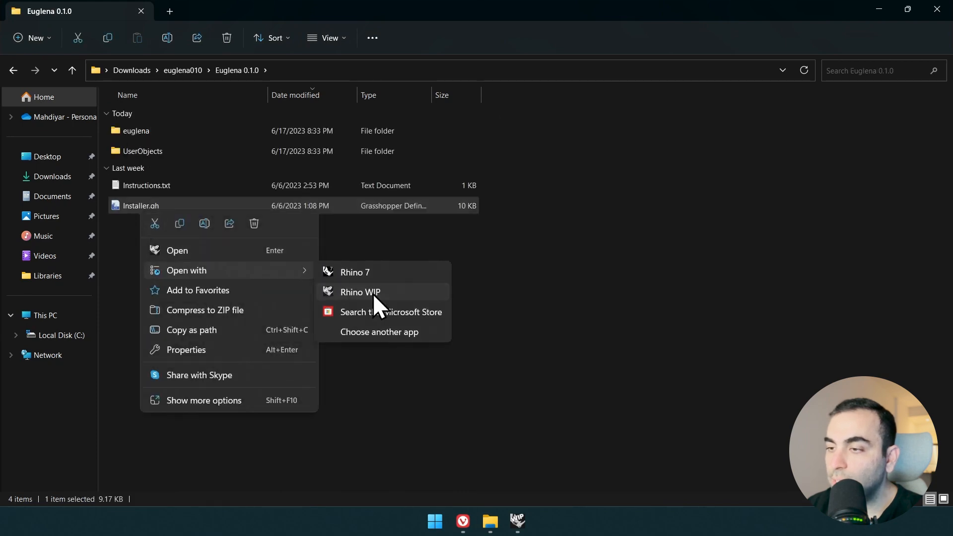
left_click(374, 292)
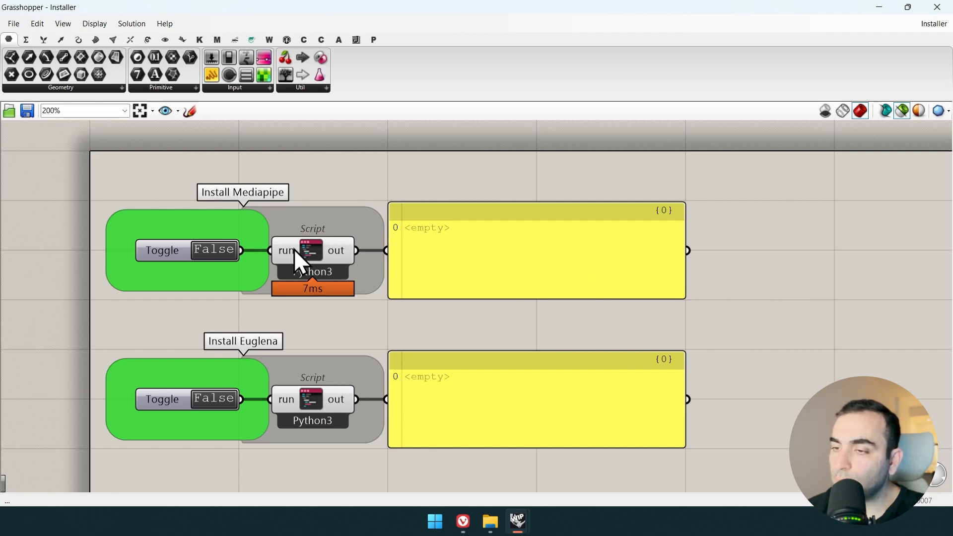
Step: Run both installers by setting the Install Mediapipe and Install Euglena toggles to True
left_click(231, 249)
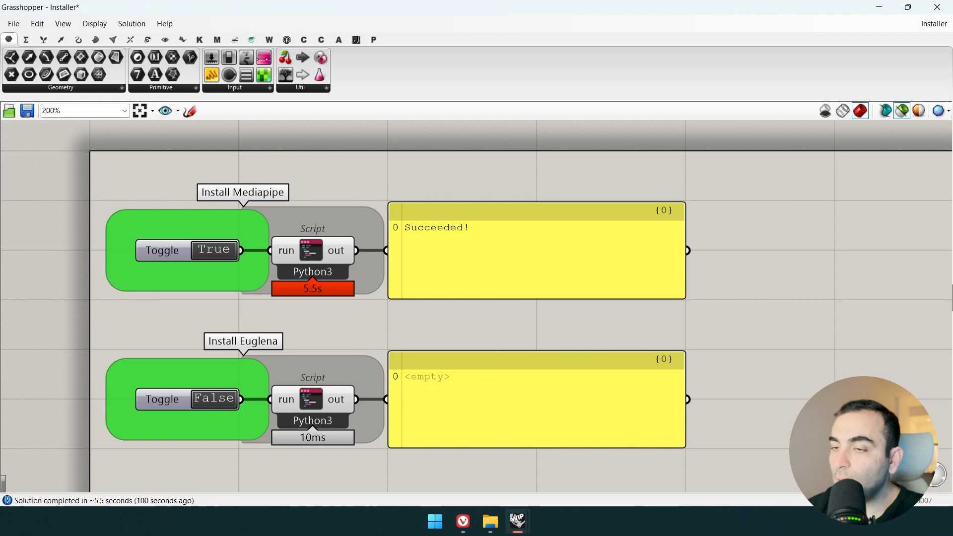
double_click(225, 398)
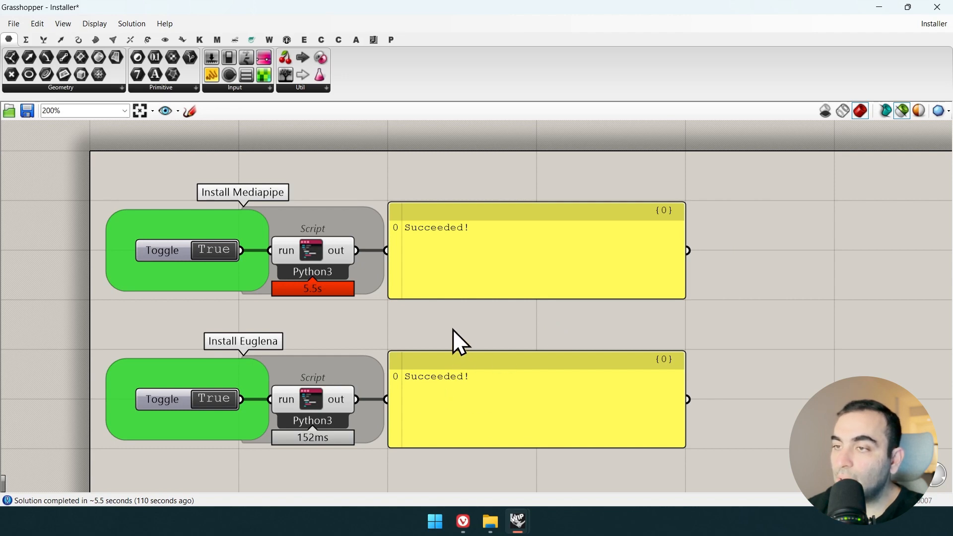
Step: Review the installed Euglena Vision and Utilities component lists, starting a new empty Grasshopper definition
left_click(305, 40)
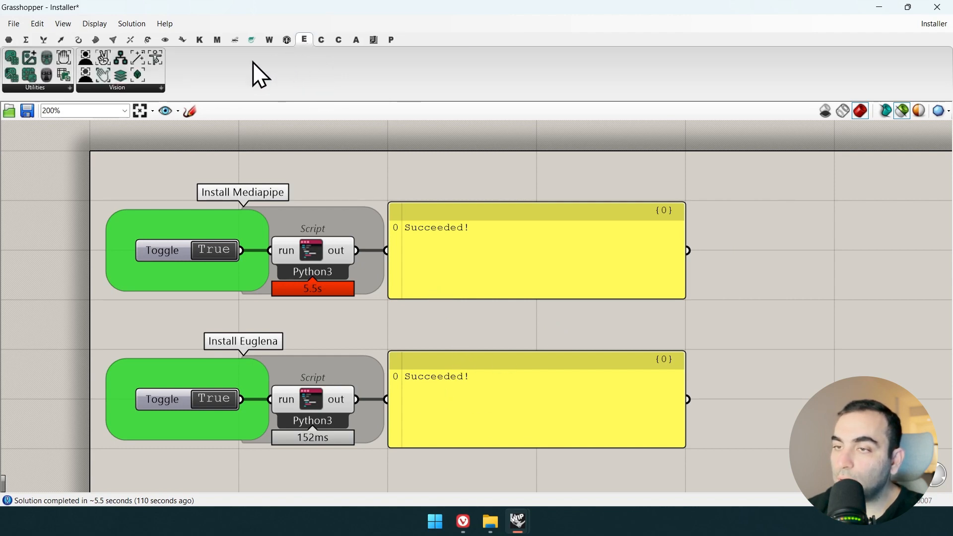
left_click(132, 90)
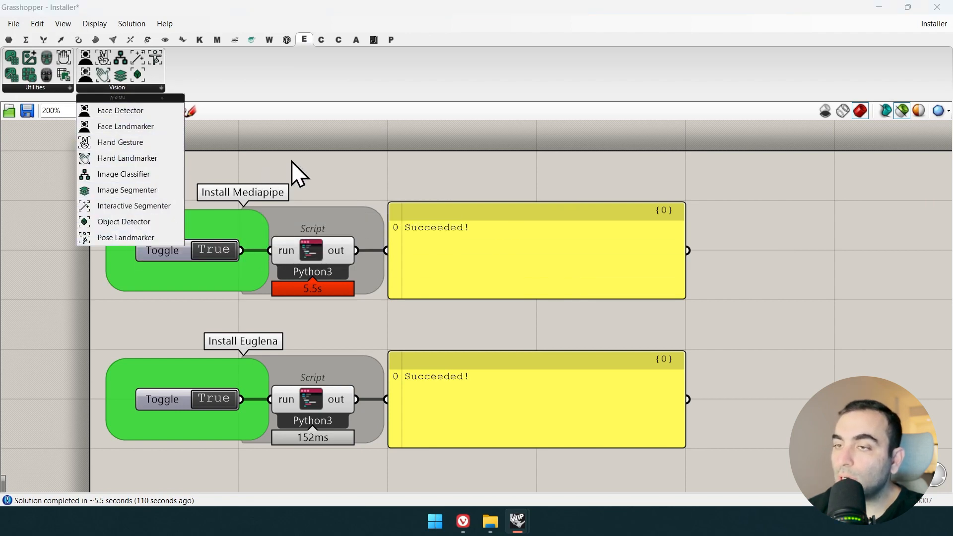
key("ctrl+n")
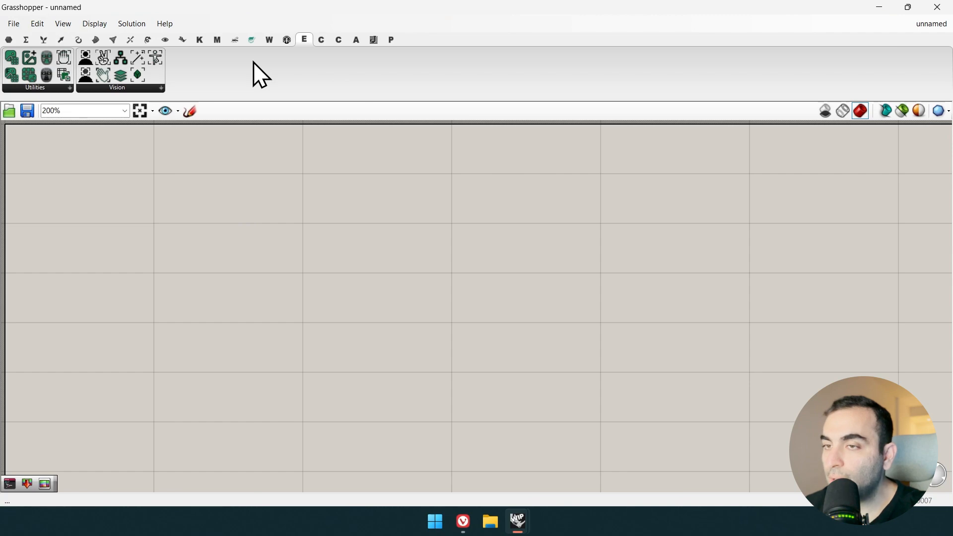
left_click(62, 87)
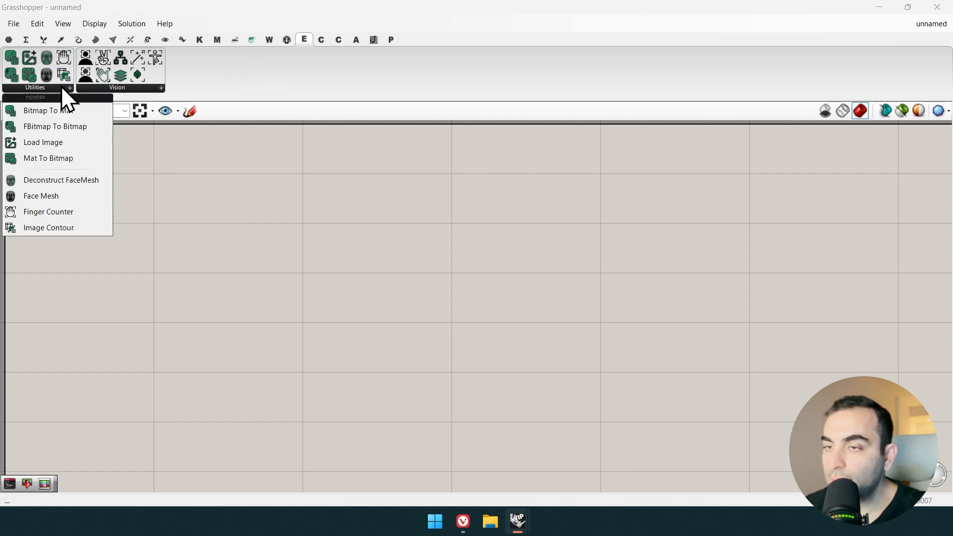
Step: Place a Face Detector component on the canvas to inspect its inputs and description, and delete it
left_click(97, 88)
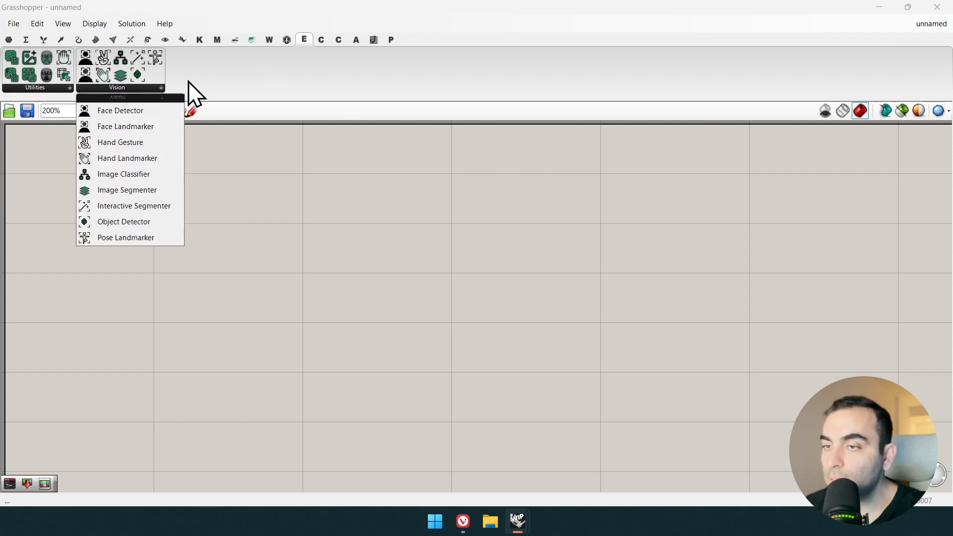
left_click_drag(170, 113, 186, 187)
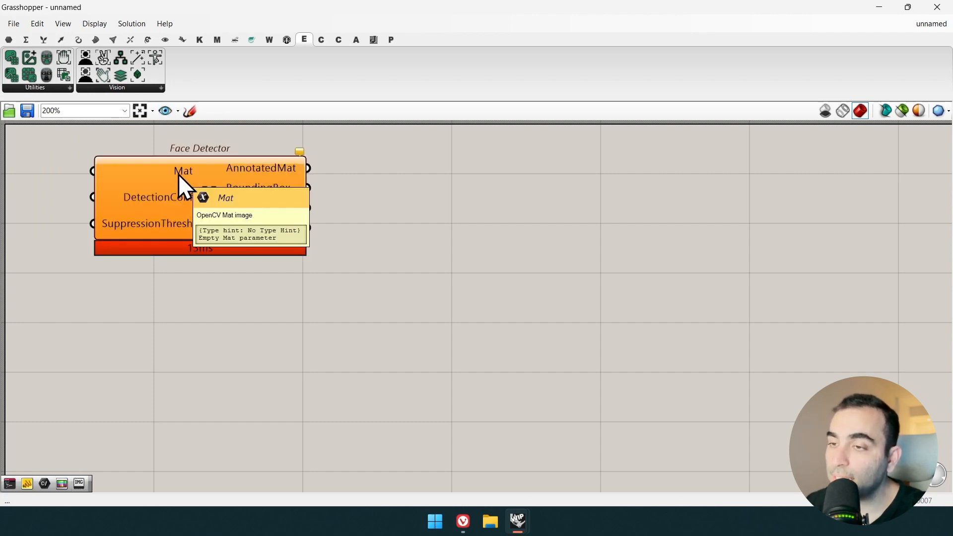
left_click(211, 188)
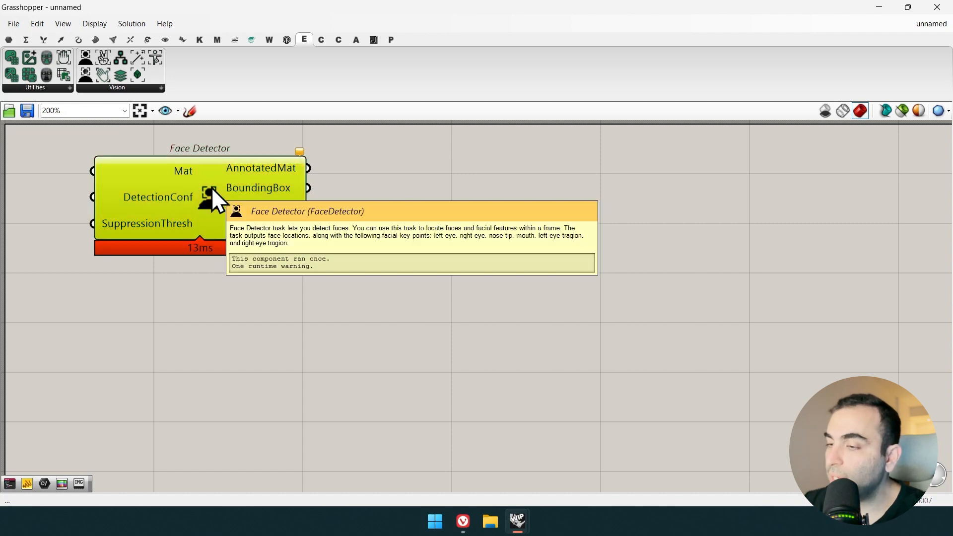
key("Delete")
Step: Place a Load Image component on the empty canvas and a File Path parameter to its left
left_click(46, 88)
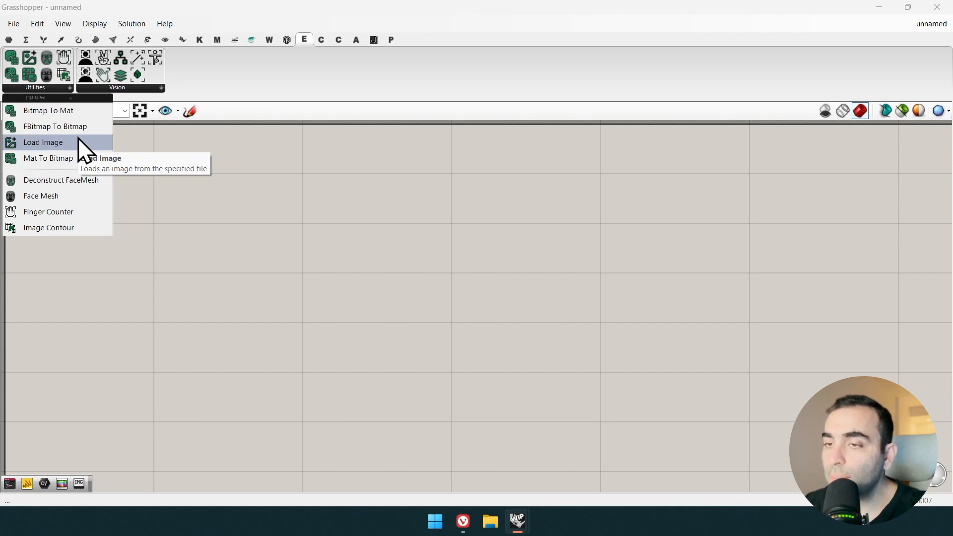
left_click_drag(80, 144, 223, 225)
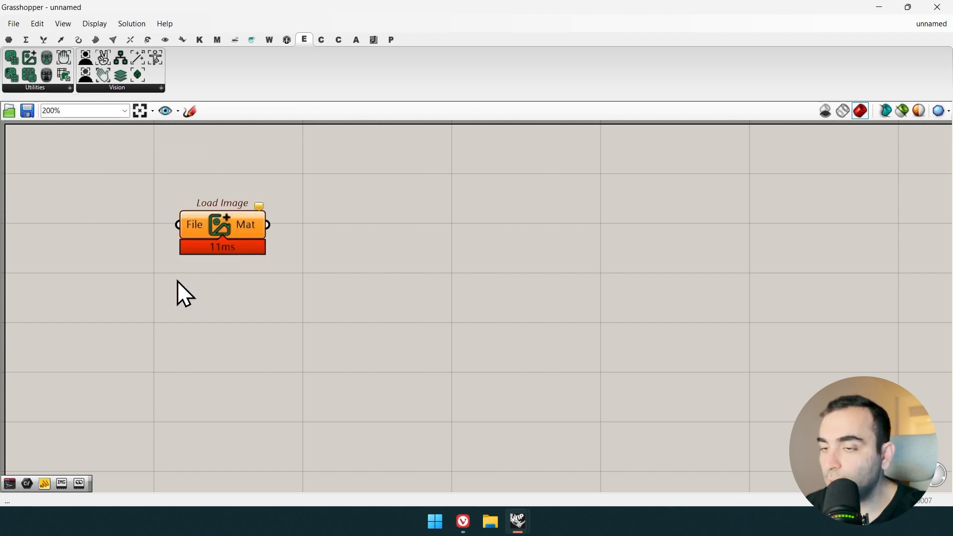
double_click(107, 213)
type("file")
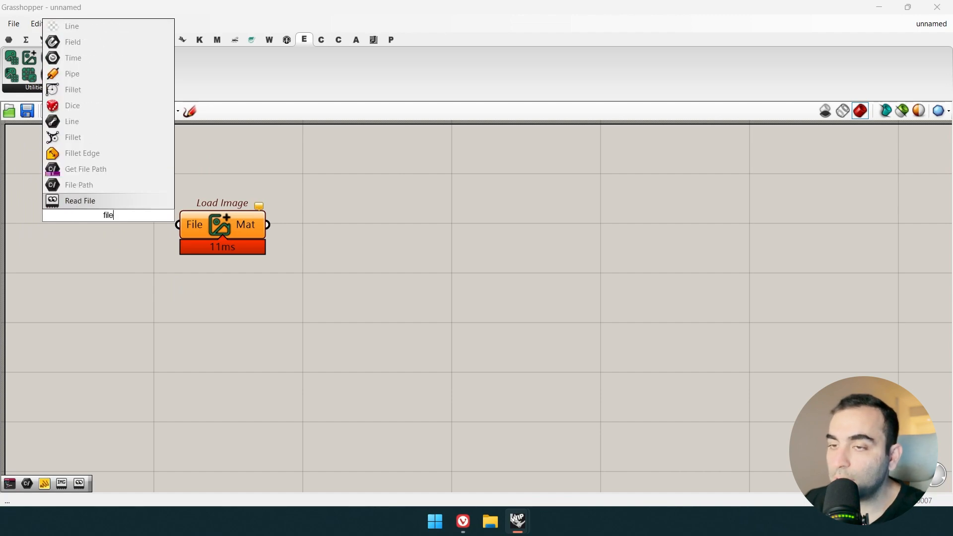
left_click(106, 202)
Step: Set the File Path parameter to the photo of the two children and connect it to Load Image's File input
right_click(108, 215)
left_click(167, 360)
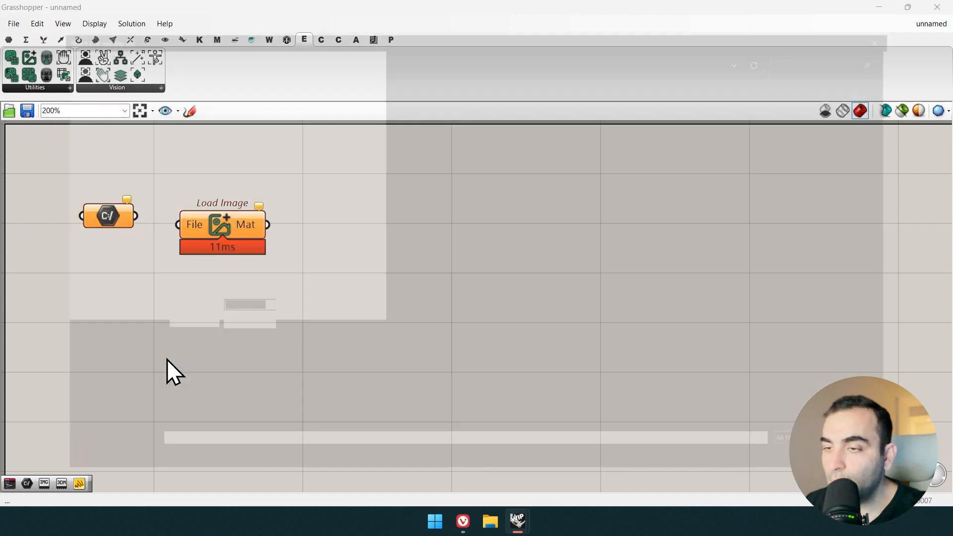
double_click(160, 143)
left_click_drag(135, 215, 111, 222)
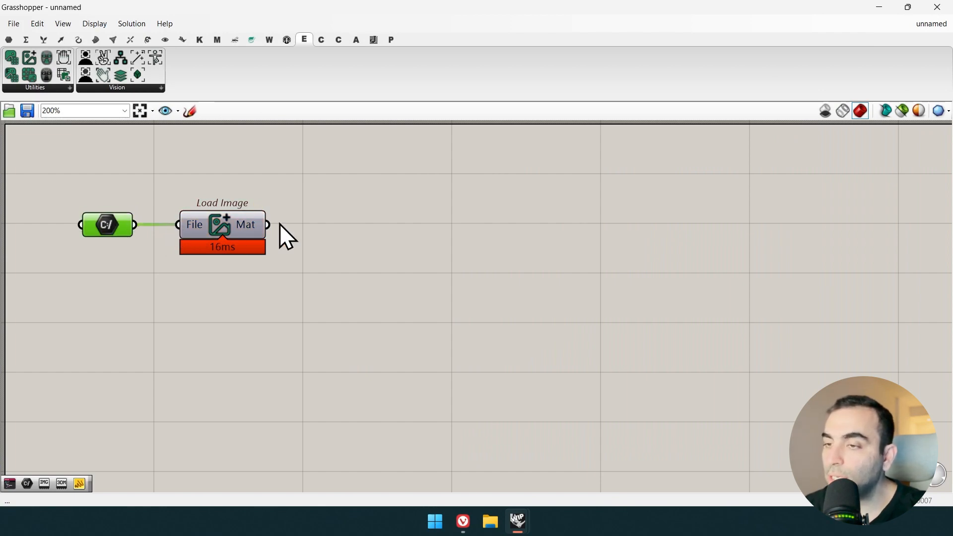
Step: Add a Face Detector fed by Load Image's Mat output, and show the definition side by side with the Rhino viewport
left_click(316, 222)
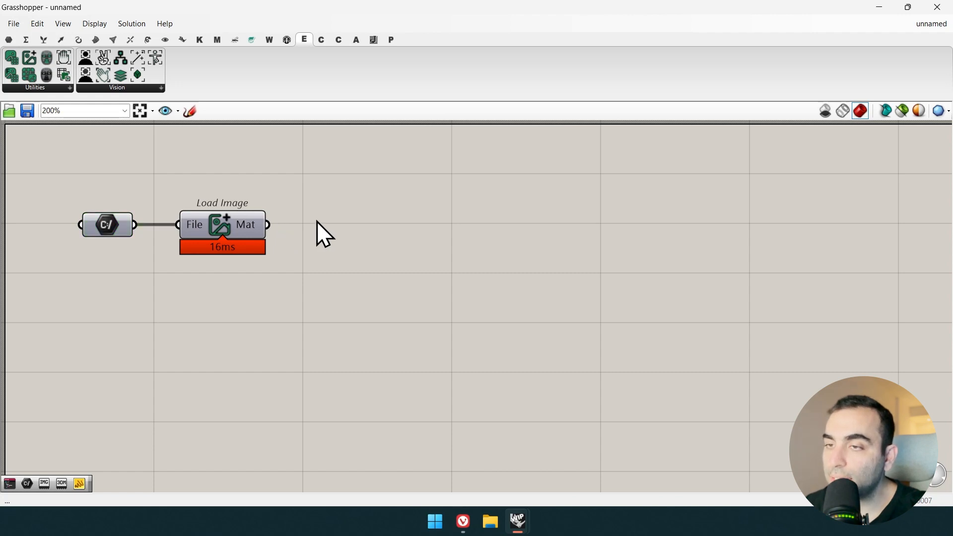
left_click(377, 246)
left_click_drag(268, 224, 326, 235)
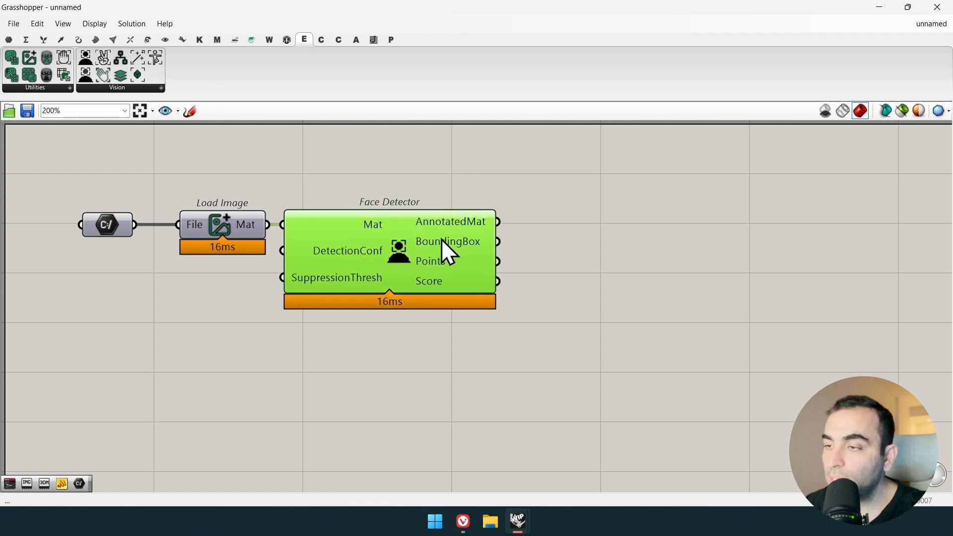
mouse_move(442, 239)
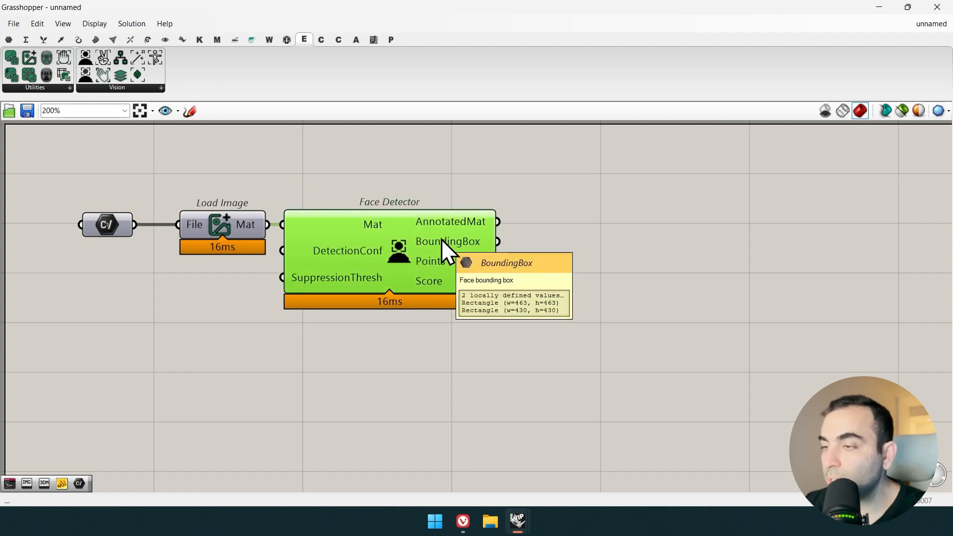
key("super+Left")
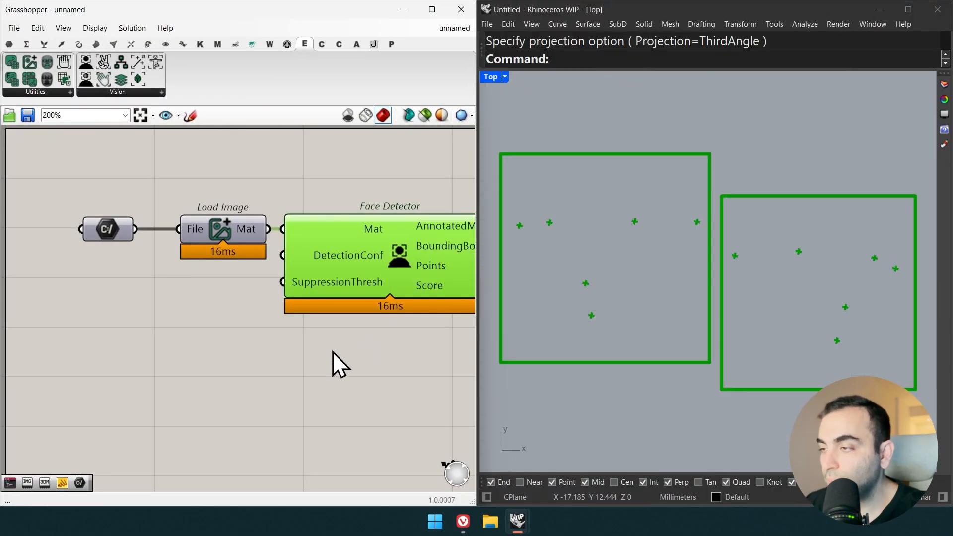
left_click(322, 356)
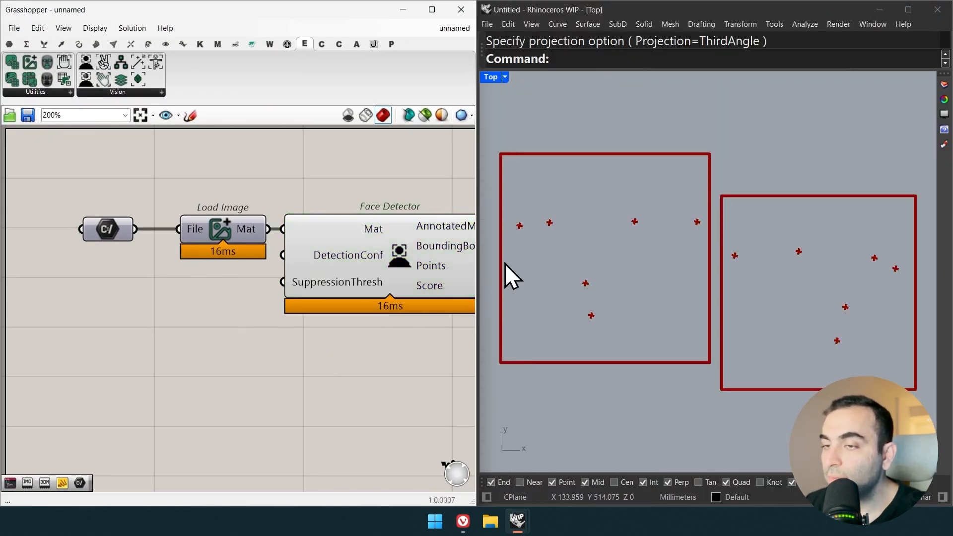
Step: Add an Import Image component fed by the same File Path to display the photo behind the detected faces
double_click(189, 314)
type("import image")
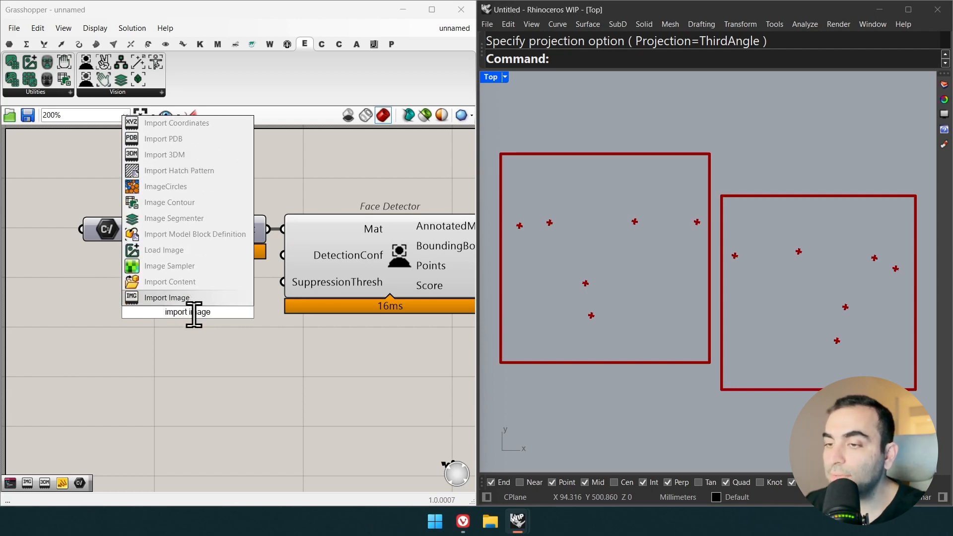
left_click(192, 300)
left_click_drag(178, 311, 135, 229)
left_click(336, 386)
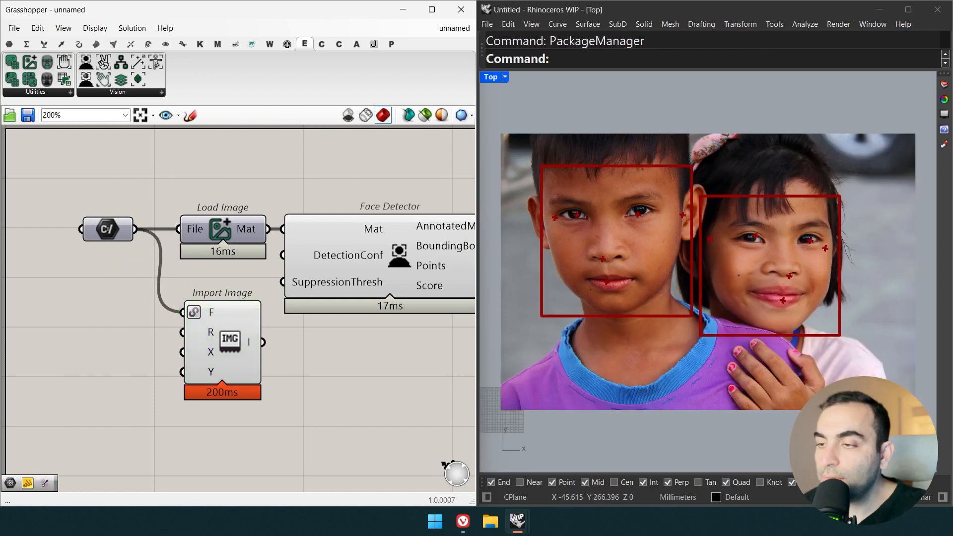
Step: Delete all the face detection components from the canvas
left_click_drag(385, 437, 96, 192)
key("Delete")
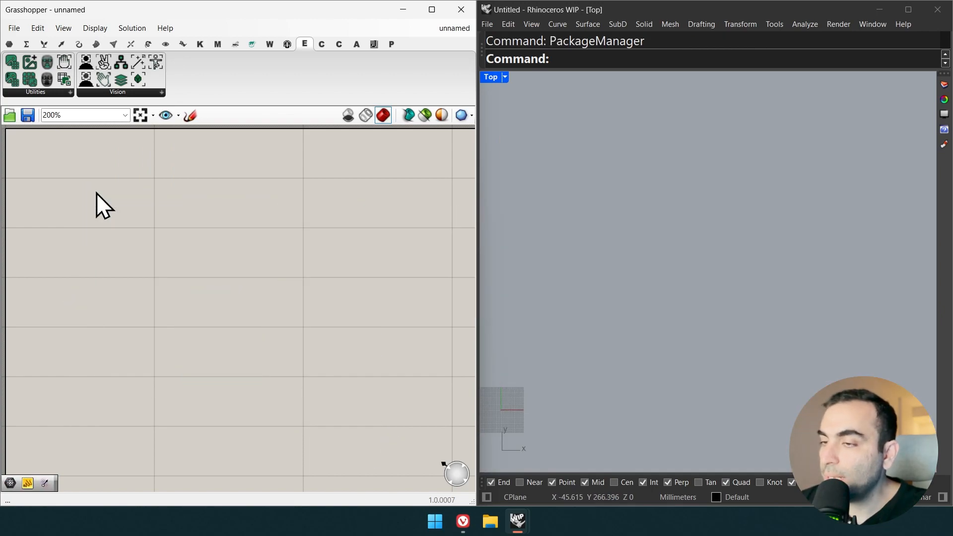
Step: Switch to the browser and view the JAVID plugin page on Food4Rhino
key("alt+Tab")
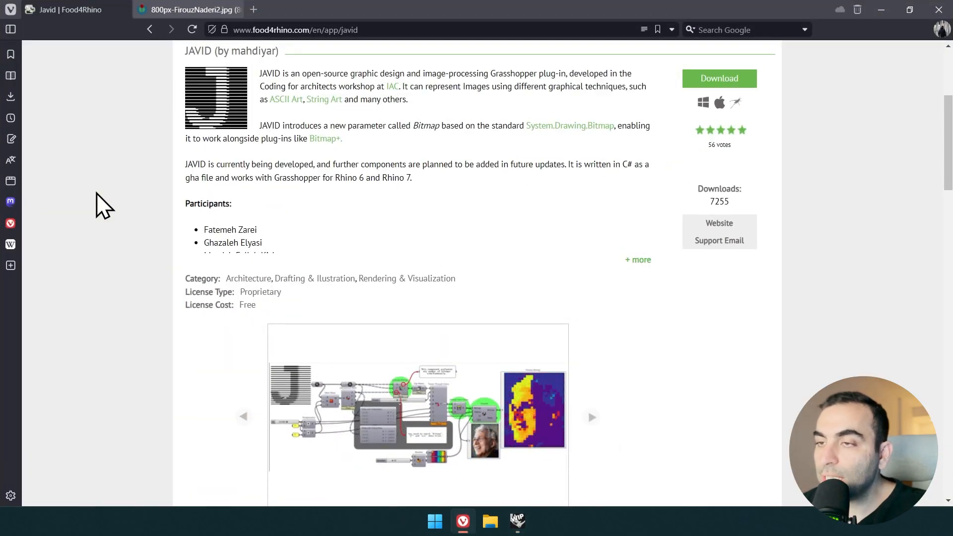
double_click(194, 50)
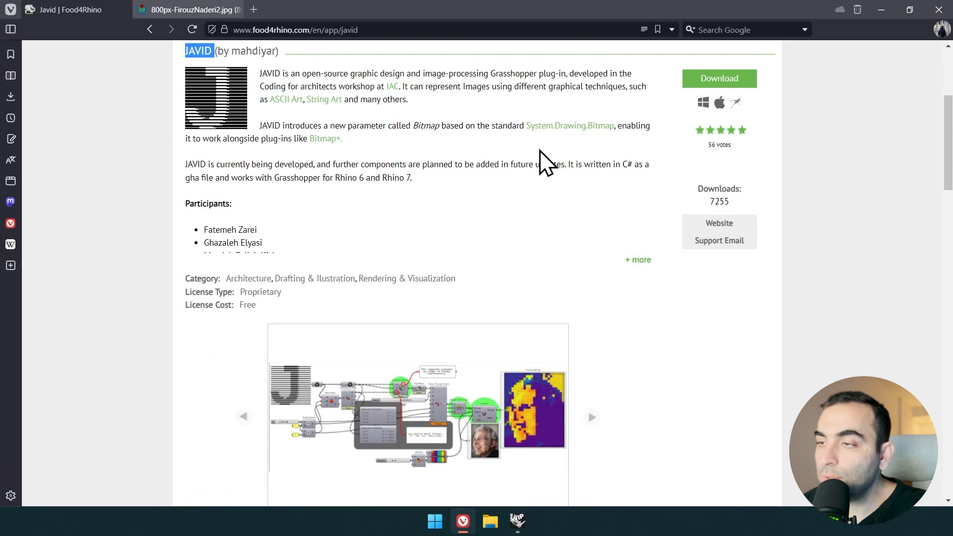
left_click(881, 10)
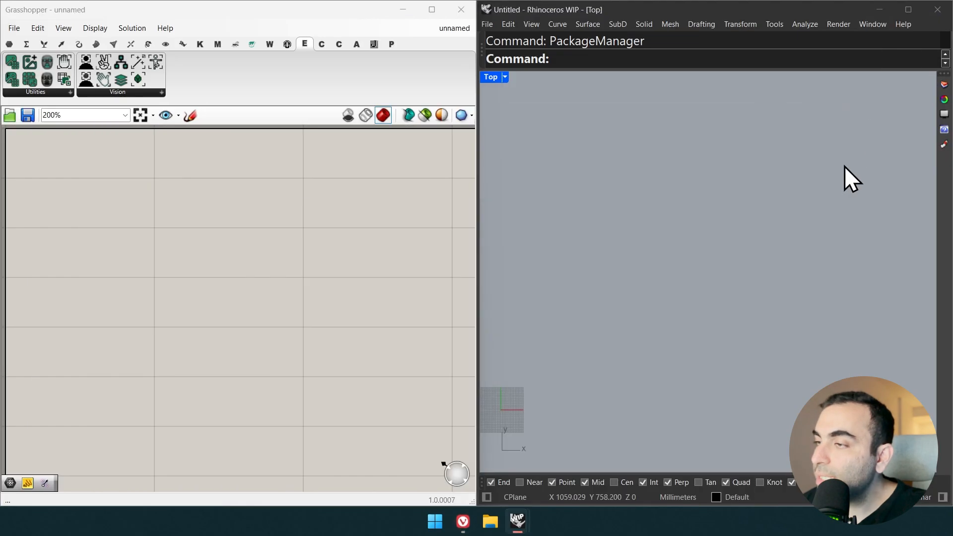
Step: Search the Rhino Package Manager for the javid plugin
type("PackageManager")
key("Return")
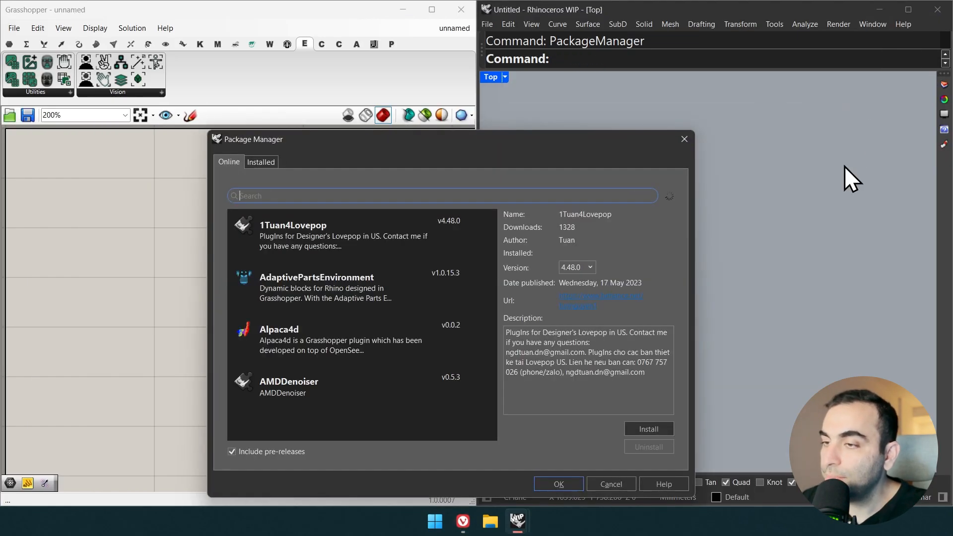
type("javid")
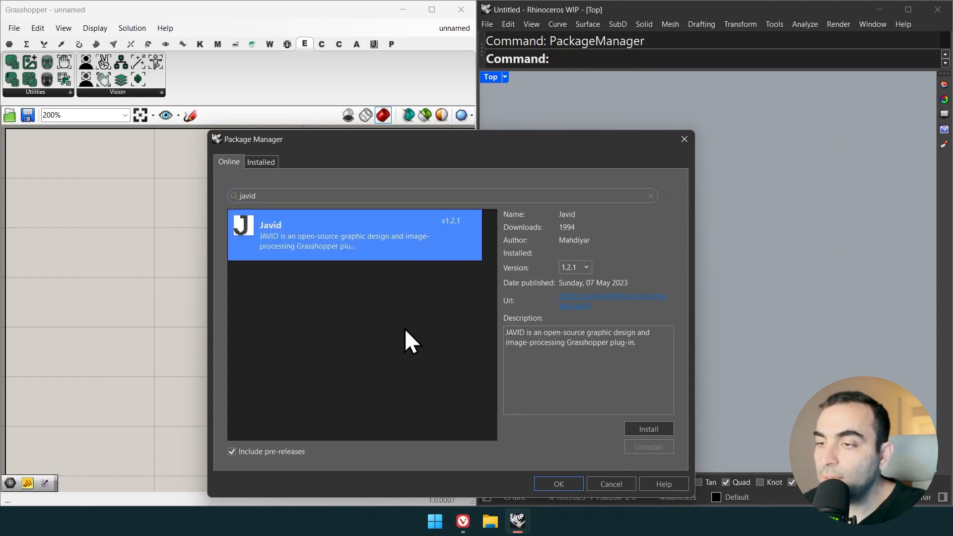
key("Escape")
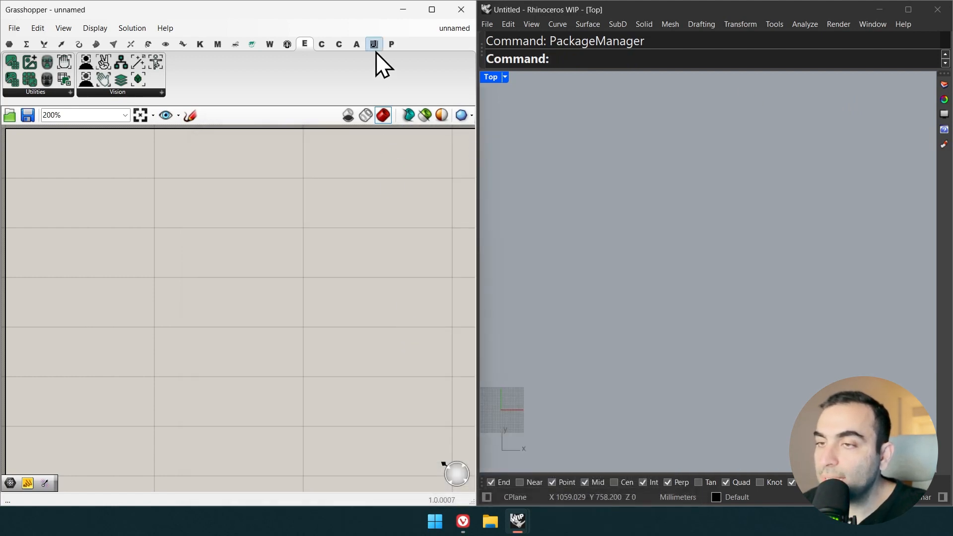
Step: Place a Bitmap parameter on the canvas and set it to the brother-977170 JPG from the Desktop
left_click(375, 47)
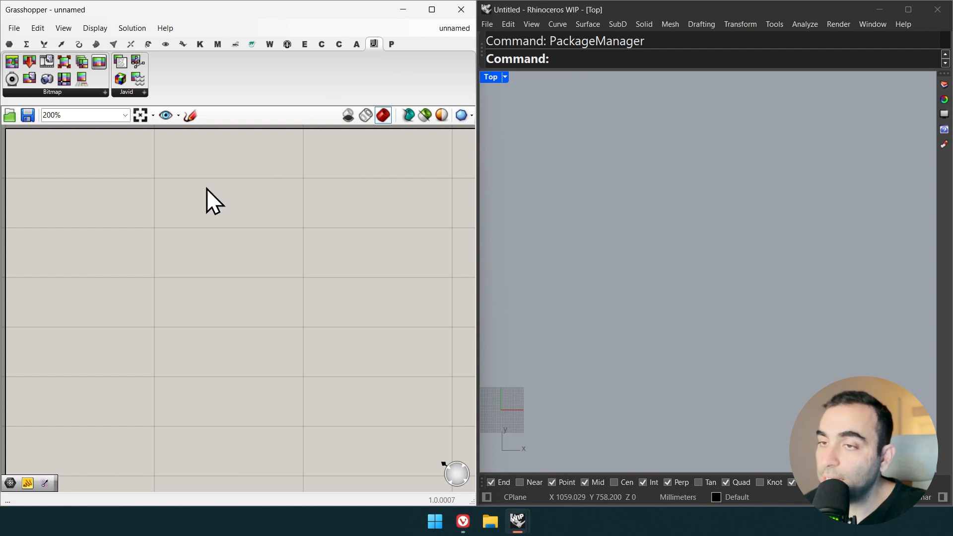
left_click(10, 44)
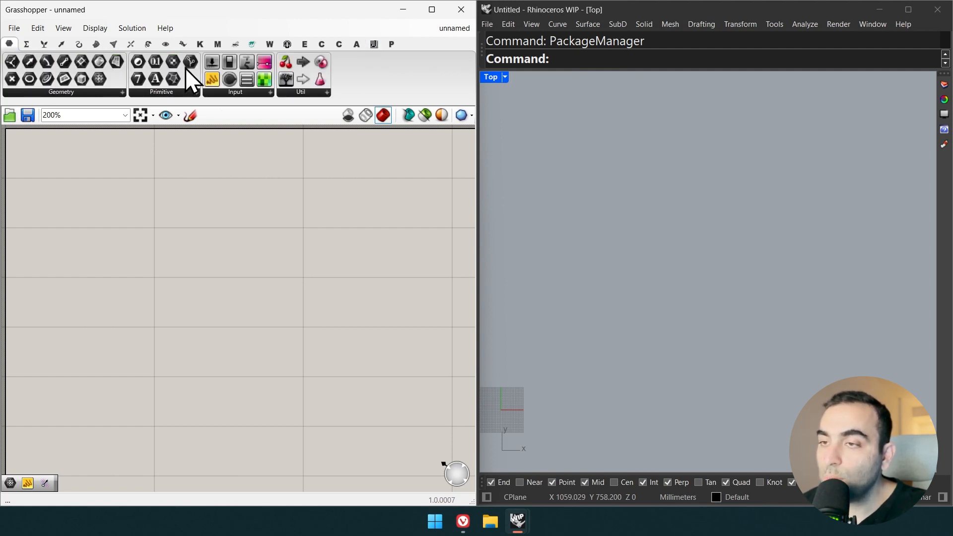
left_click_drag(109, 223, 117, 224)
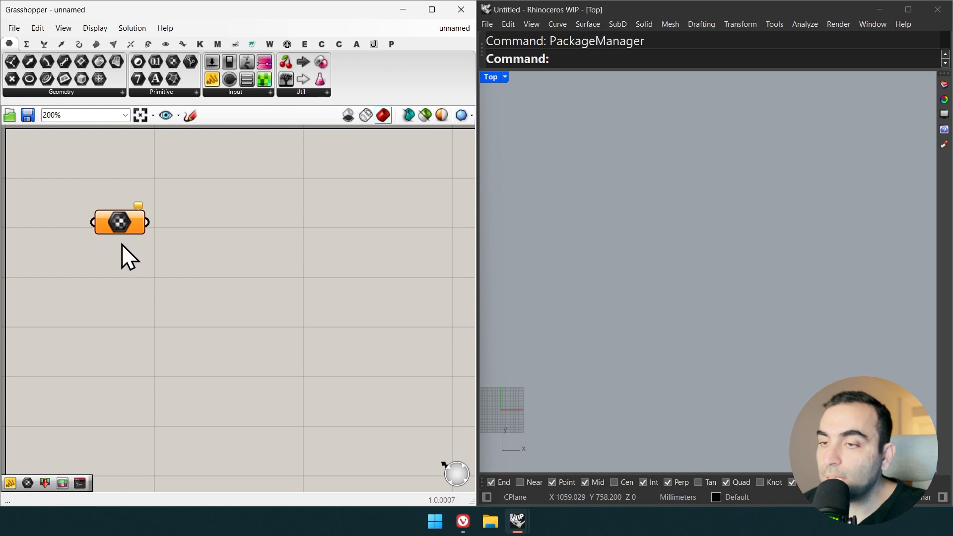
mouse_move(119, 229)
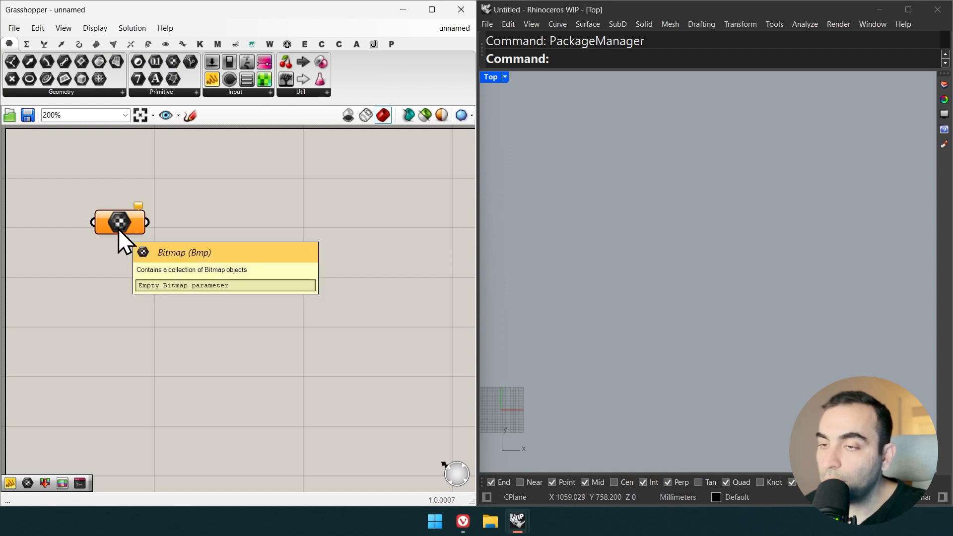
right_click(118, 229)
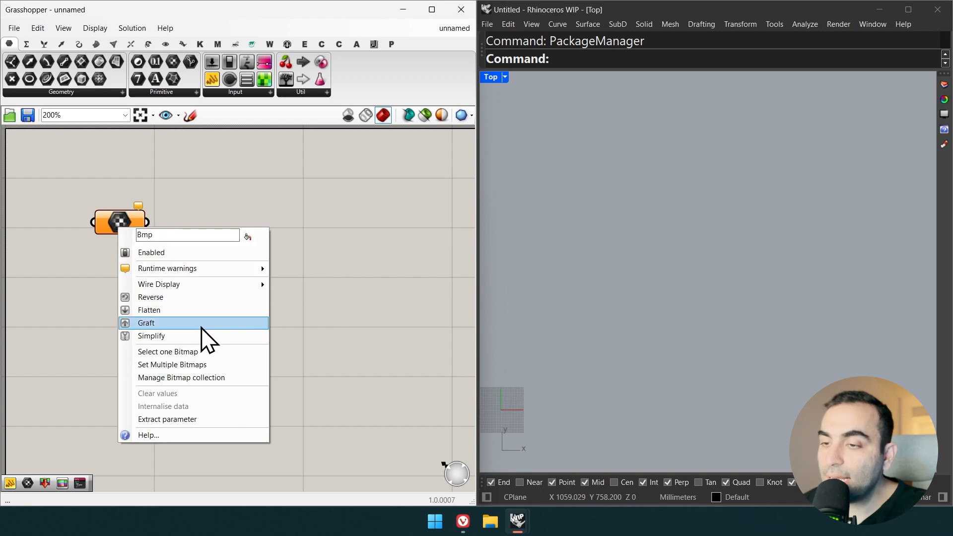
left_click(242, 356)
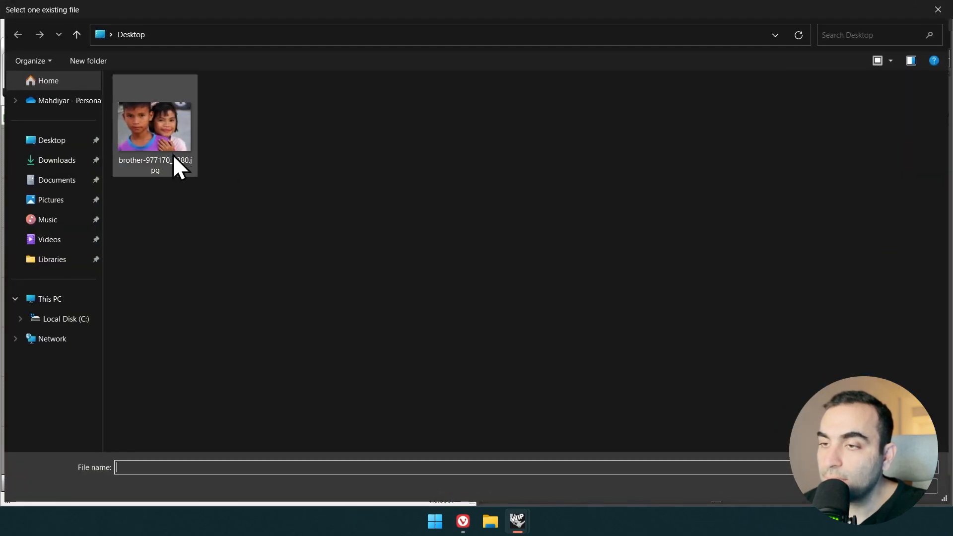
double_click(175, 169)
Step: Switch to the browser and copy the web address of the 800px-FirouzNaderi2.jpg image
mouse_move(114, 231)
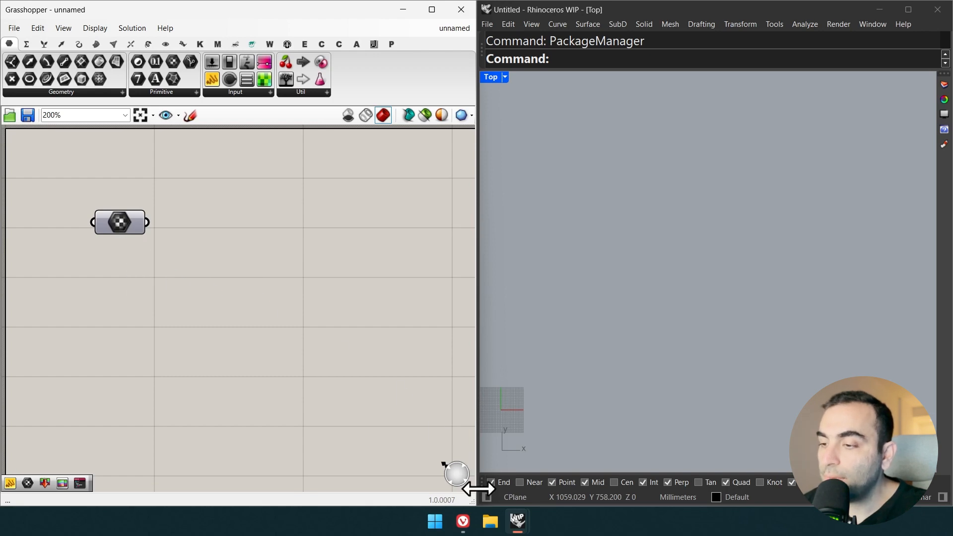
left_click(462, 521)
left_click(228, 17)
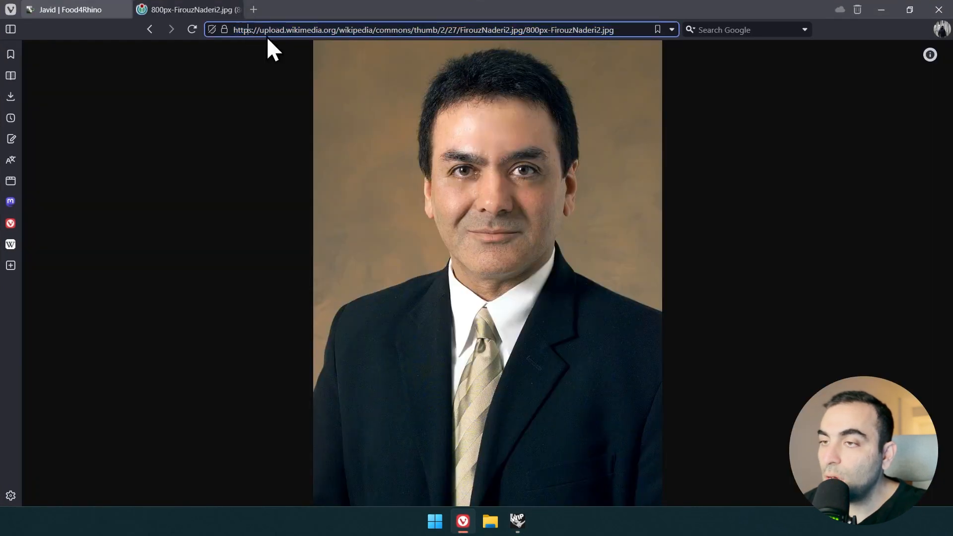
key("alt+Tab")
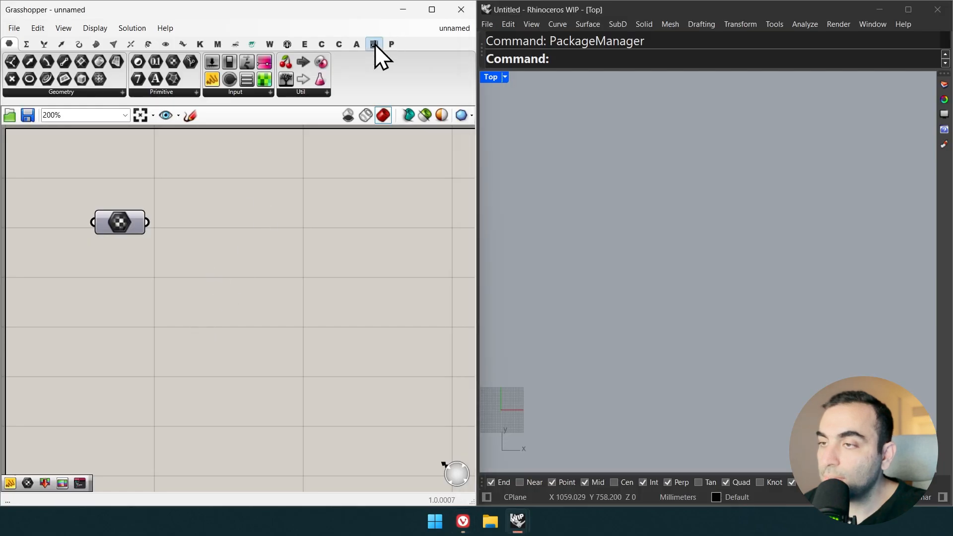
Step: Place Javid's Download Bitmap component below the Bitmap parameter and a text panel beside it
left_click(375, 44)
left_click_drag(31, 63, 219, 298)
double_click(113, 300)
type("panel")
key("Return")
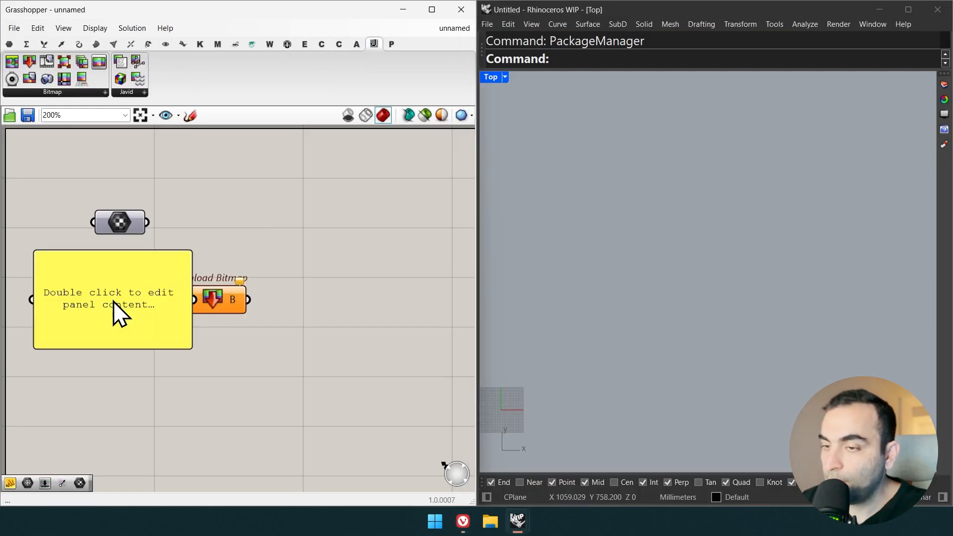
Step: Connect the panel to Download Bitmap's URL input and fill it with the copied Wikimedia address of 800px-FirouzNaderi2.jpg
left_click_drag(147, 320, 169, 300)
double_click(93, 319)
type("https://upload.wikimedia.org/wikipedia/commons/thumb/2/27/FirouzNaderi2.jpg/800px-FirouzNaderi2.jpg")
left_click(153, 351)
left_click_drag(98, 302, 111, 302)
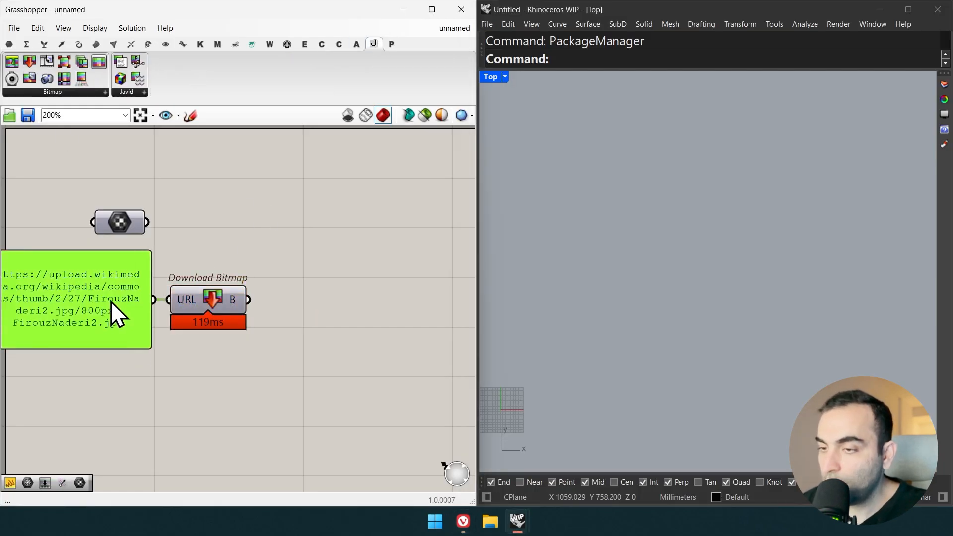
left_click_drag(111, 302, 114, 302)
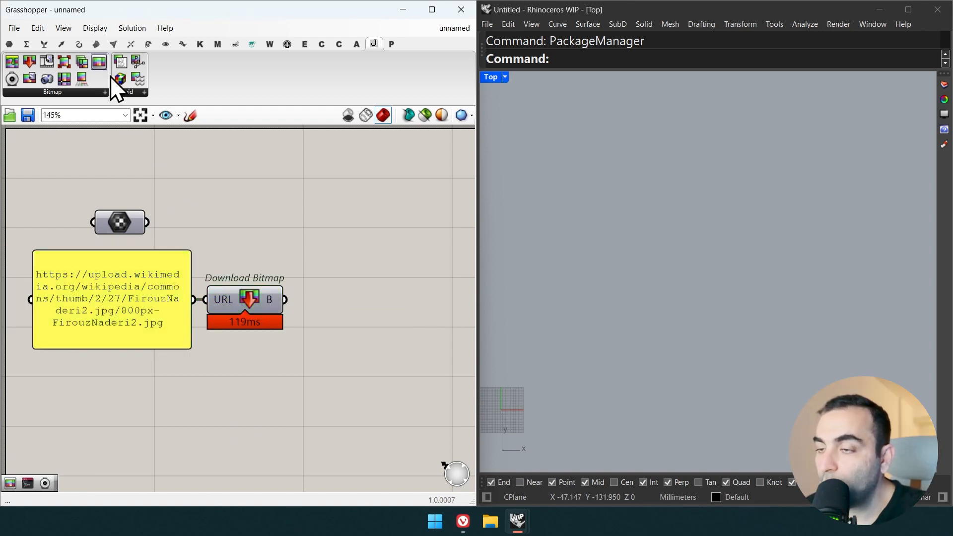
Step: Add a Preview Bitmap component fed by Download Bitmap's output and scale its preview to 25%
left_click_drag(111, 77, 370, 303)
left_click_drag(292, 295, 338, 303)
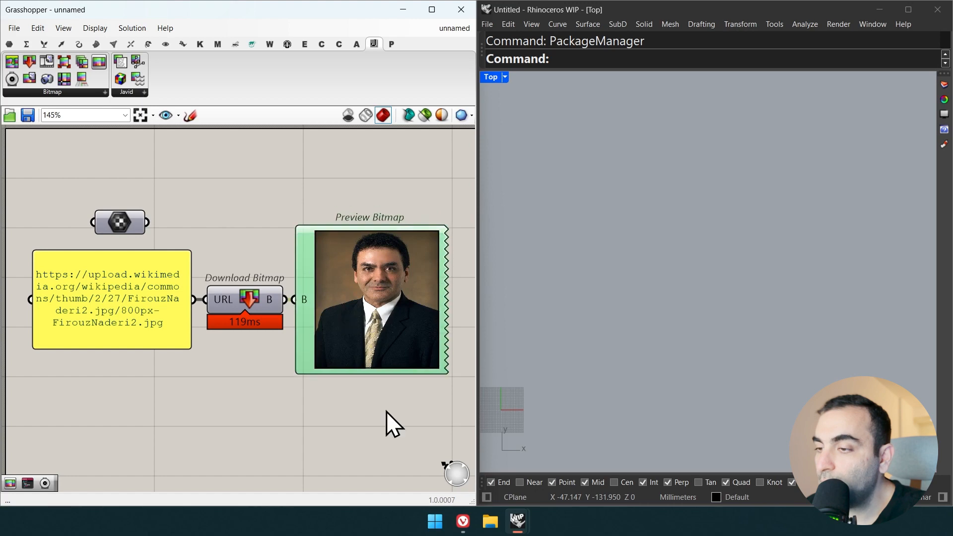
right_click(416, 345)
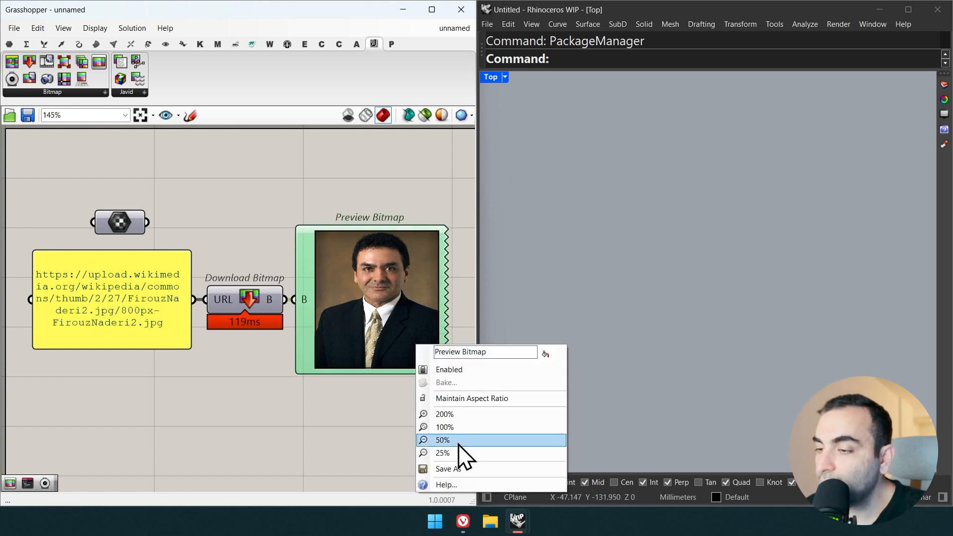
left_click(460, 451)
scroll(369, 338, "down", 2)
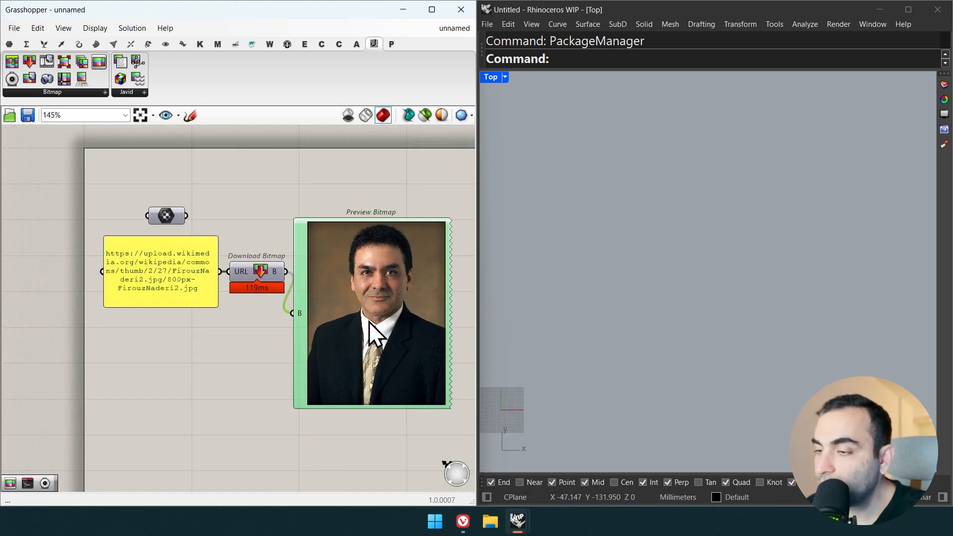
Step: Enable Maintain Aspect Ratio on the Preview Bitmap component and enlarge it slightly
right_click(368, 321)
left_click(421, 375)
left_click_drag(448, 365, 464, 366)
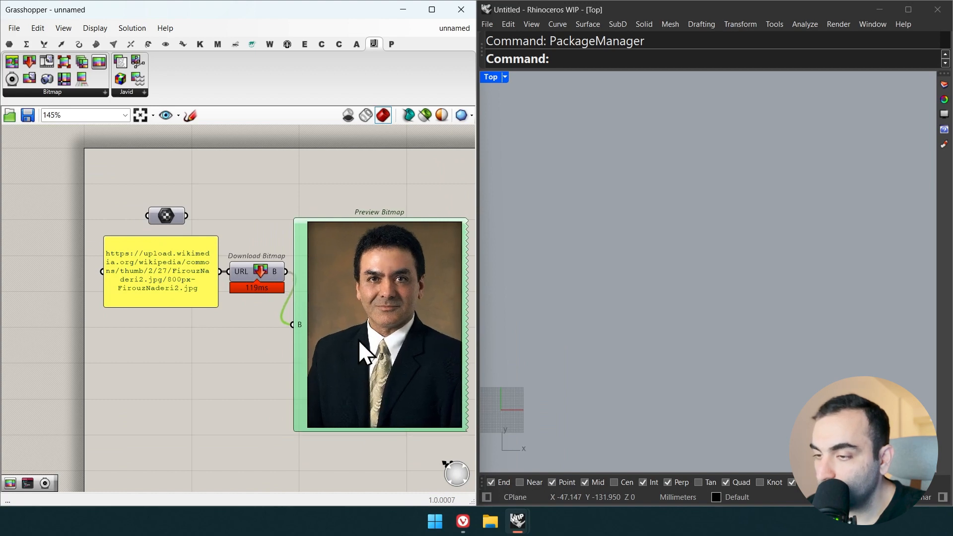
Step: Try the Bitmap parameter as the Preview Bitmap's source, reconnect it to Download Bitmap's output, and make the preview slightly smaller
left_click_drag(298, 326, 187, 216)
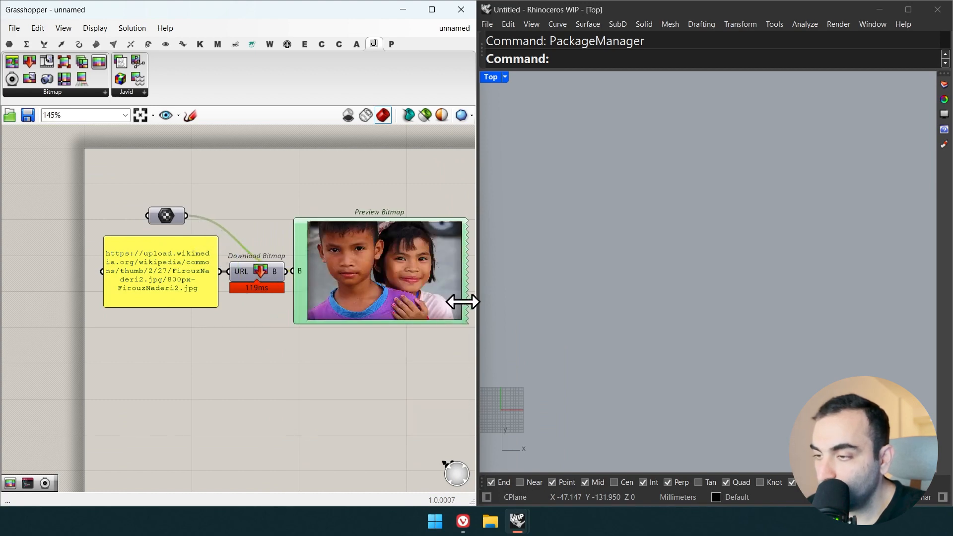
left_click_drag(463, 301, 440, 292)
left_click_drag(288, 273, 298, 272)
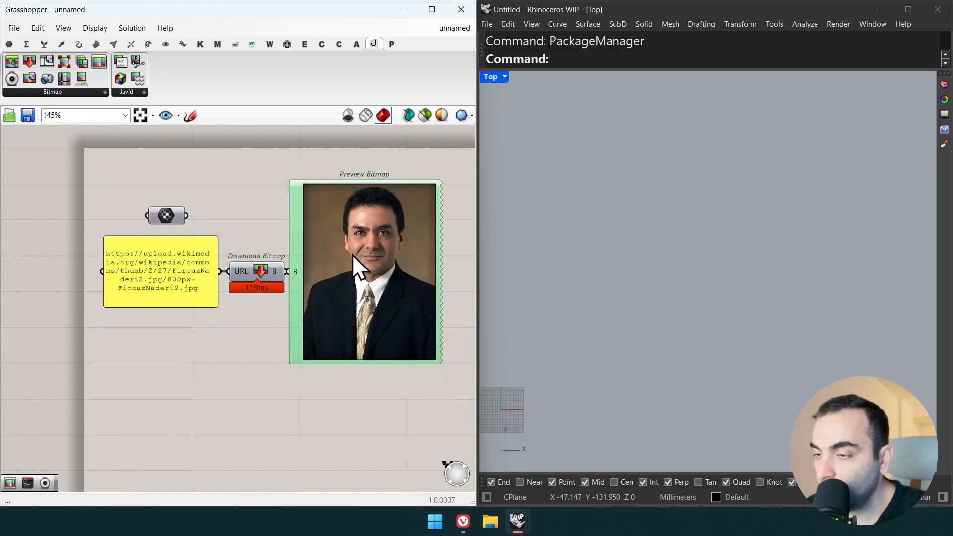
scroll(273, 283, "up", 1)
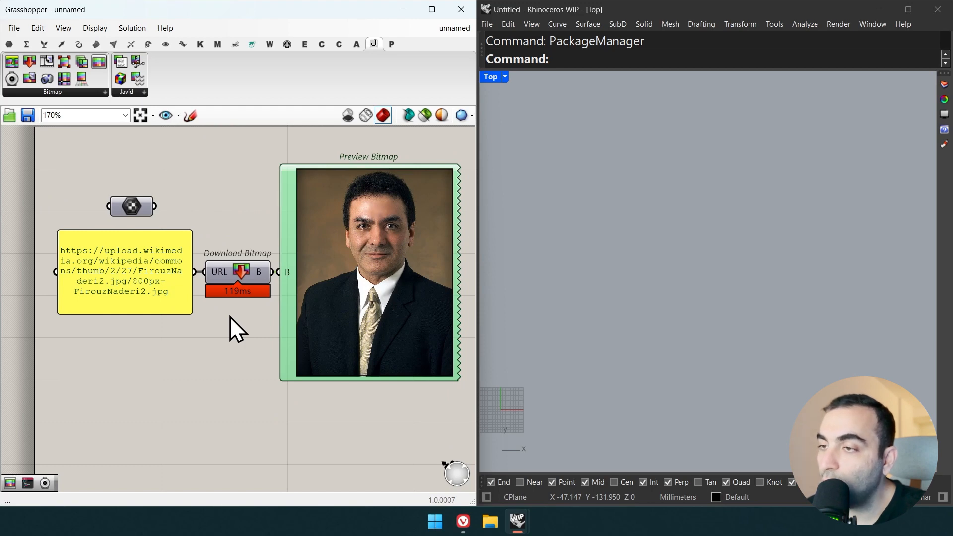
Step: Add a Euglena Bitmap To Mat component fed by Download Bitmap's output, and attach a Mat To Bitmap component to its Mat output
left_click(304, 43)
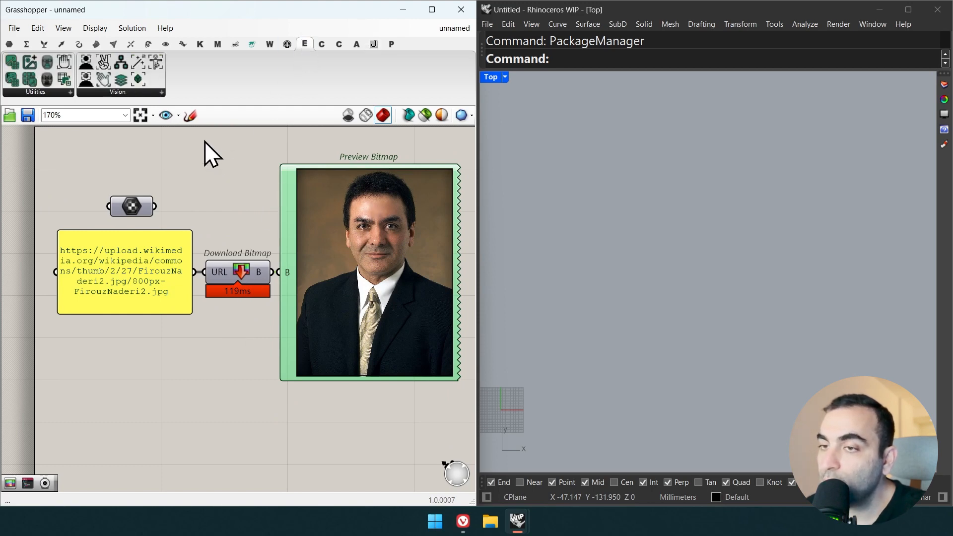
left_click(62, 93)
left_click_drag(66, 111, 235, 346)
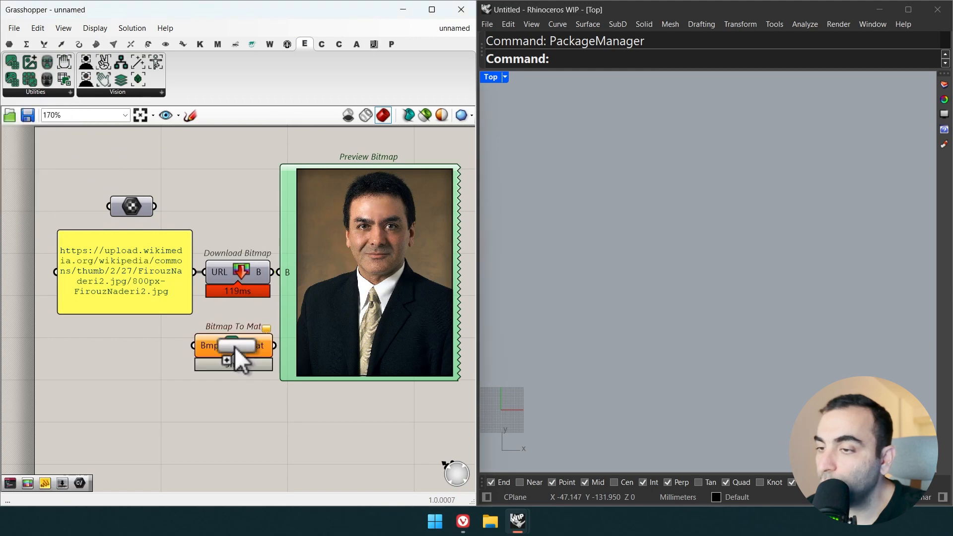
left_click_drag(268, 277, 215, 394)
left_click(267, 443)
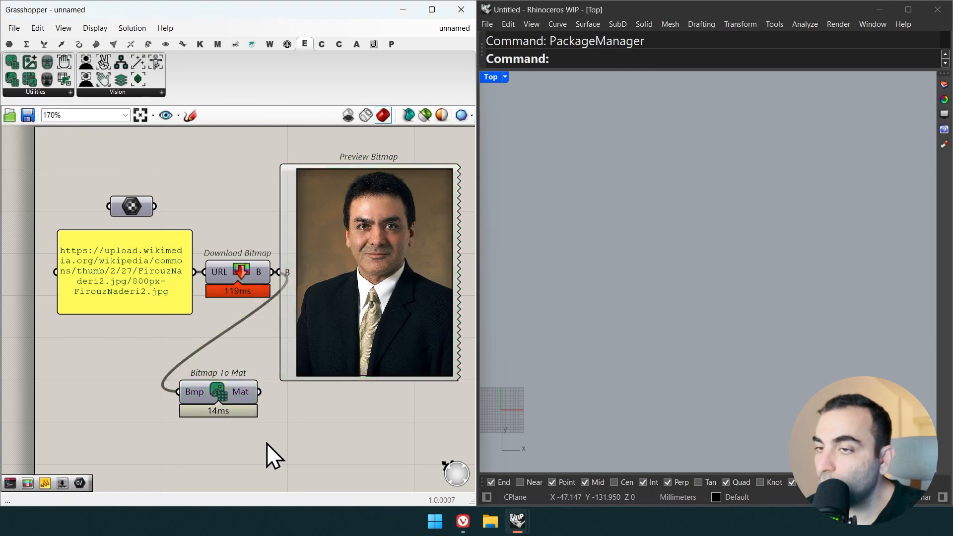
left_click(55, 94)
left_click_drag(74, 163, 259, 392)
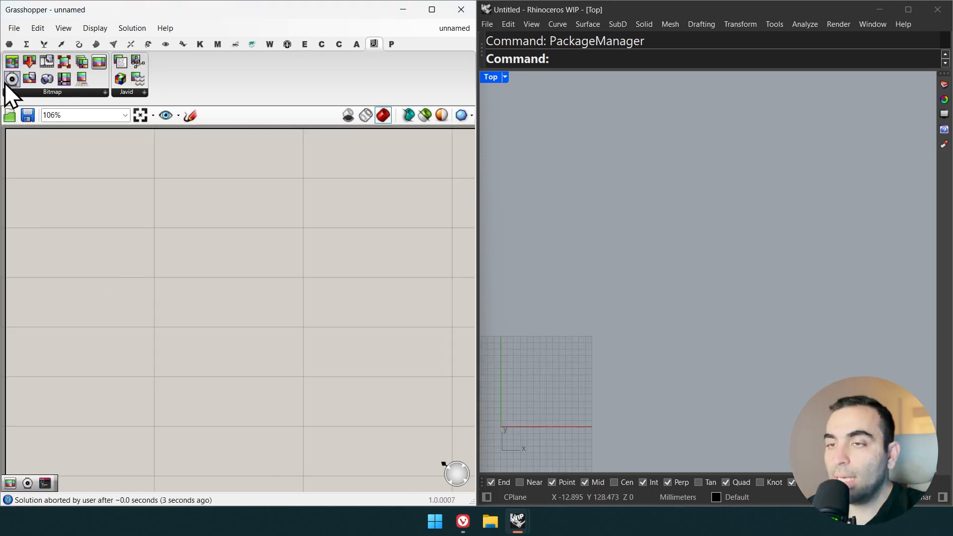
Step: Place Javid's Cam component and a Preview Bitmap component on the empty canvas and connect the camera output to the preview
left_click(97, 63, "shift")
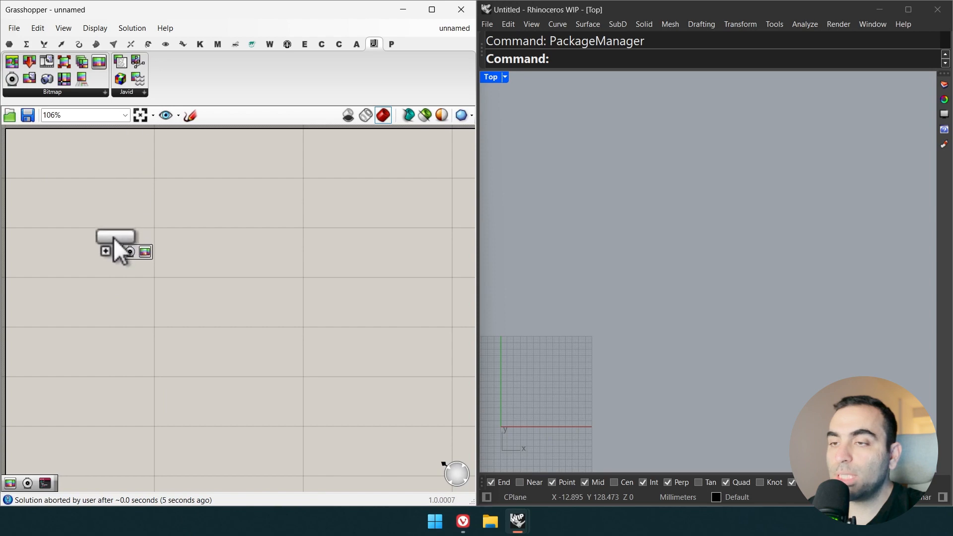
left_click(115, 241)
left_click(252, 247)
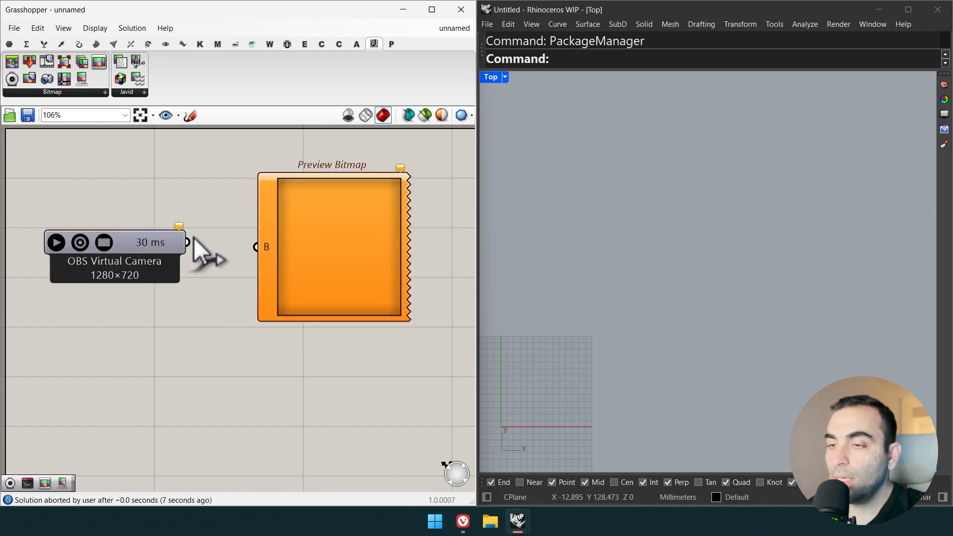
left_click_drag(189, 242, 258, 239)
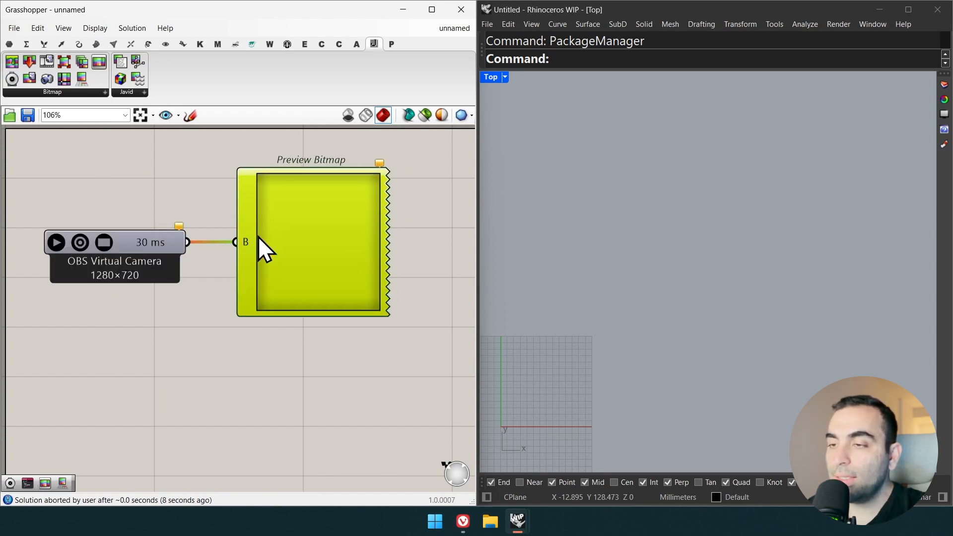
Step: Set the camera component to the USB2.0 HD UVC WebCam at 320×240 with a 30 ms interval
left_click(76, 247)
left_click(119, 262)
left_click(102, 245)
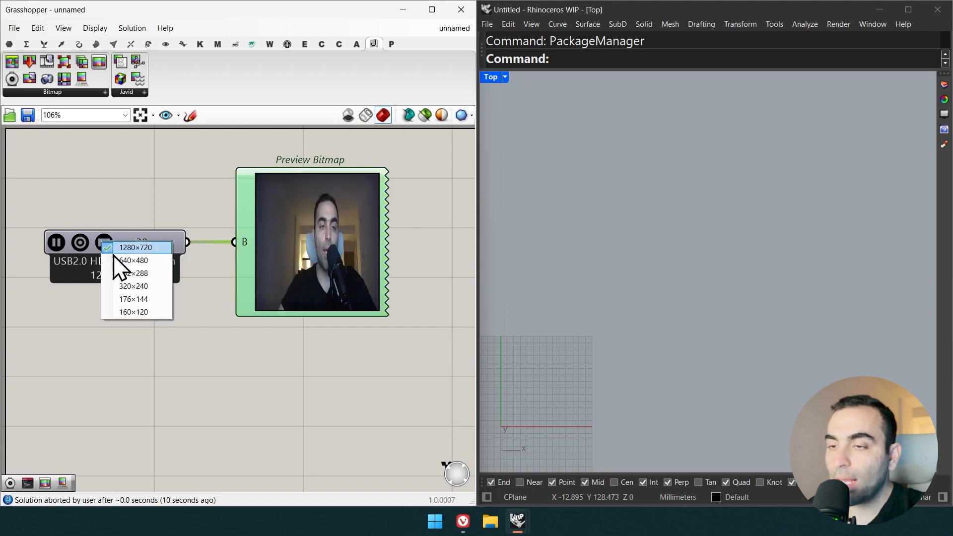
left_click(150, 286)
right_click(147, 242)
mouse_move(177, 287)
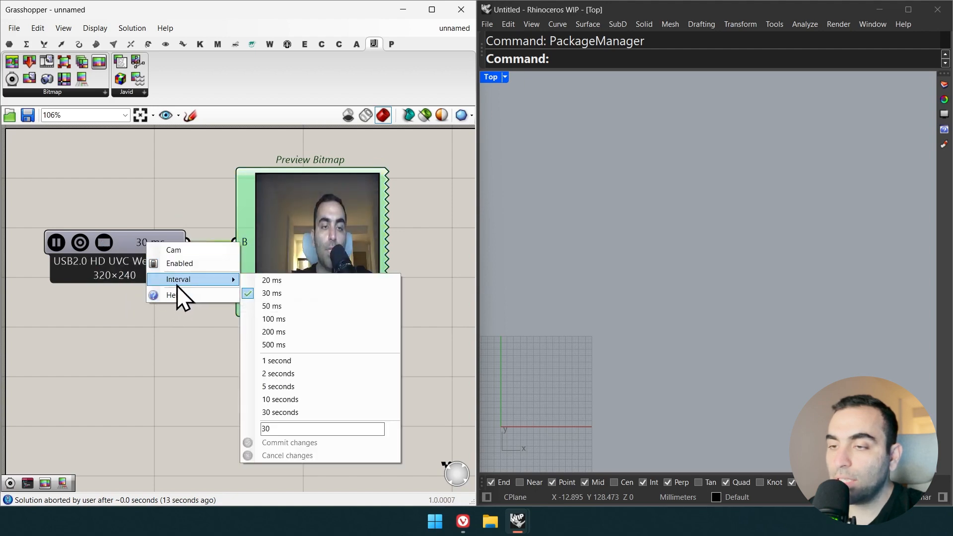
left_click(318, 293)
Step: Scale the webcam's Preview Bitmap component to 100%
right_click(304, 260)
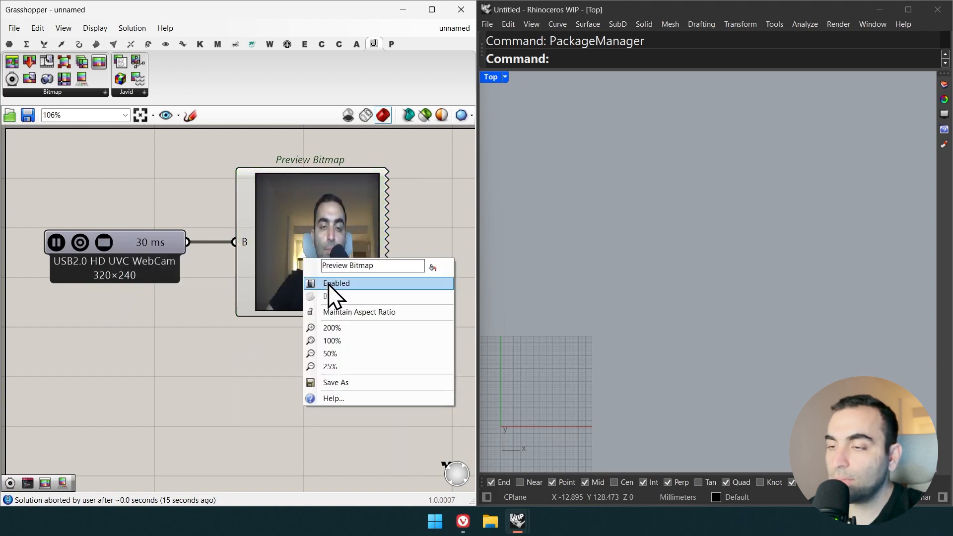
left_click(332, 340)
scroll(362, 296, "up", 3)
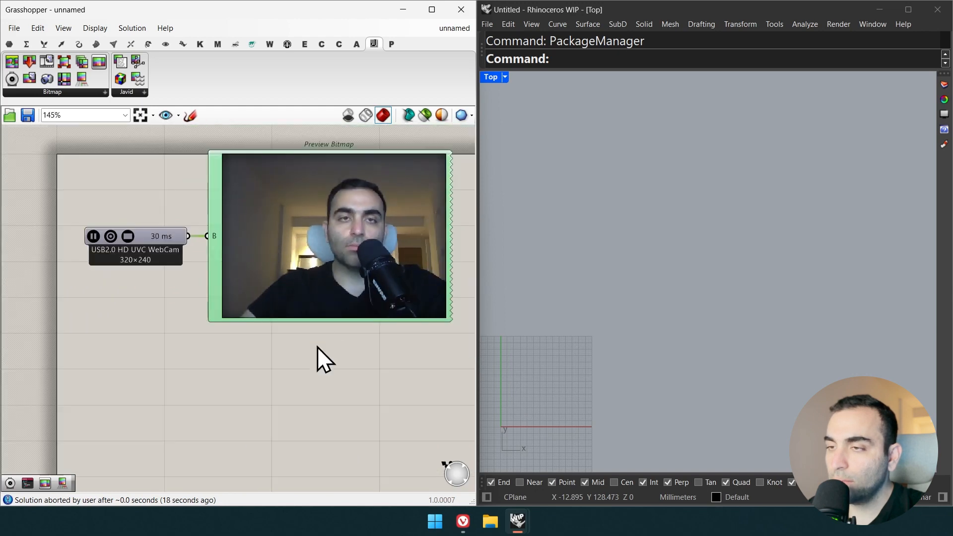
left_click(317, 346)
Step: Place a Bitmap To Mat component below the webcam preview and feed it with the camera's output
left_click(304, 44)
left_click(49, 92)
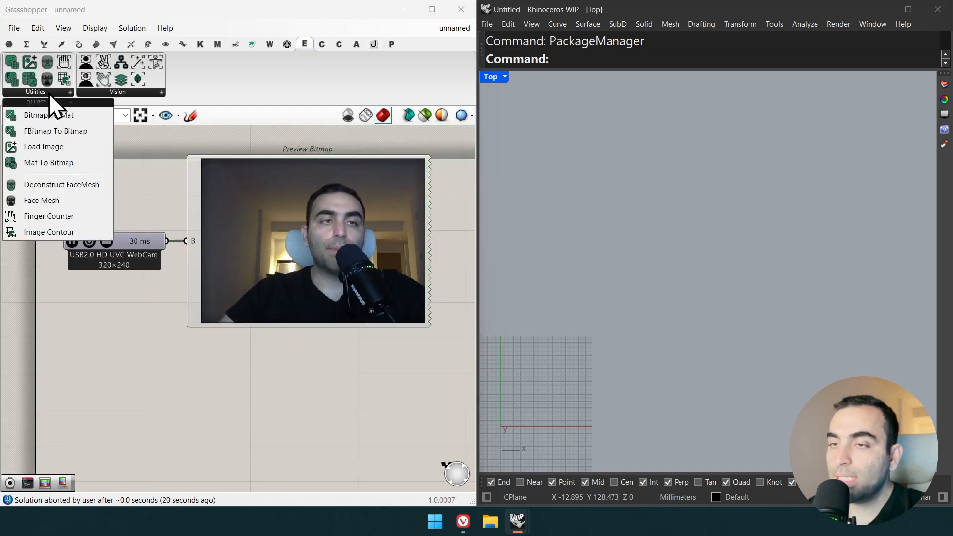
left_click_drag(49, 115, 167, 242)
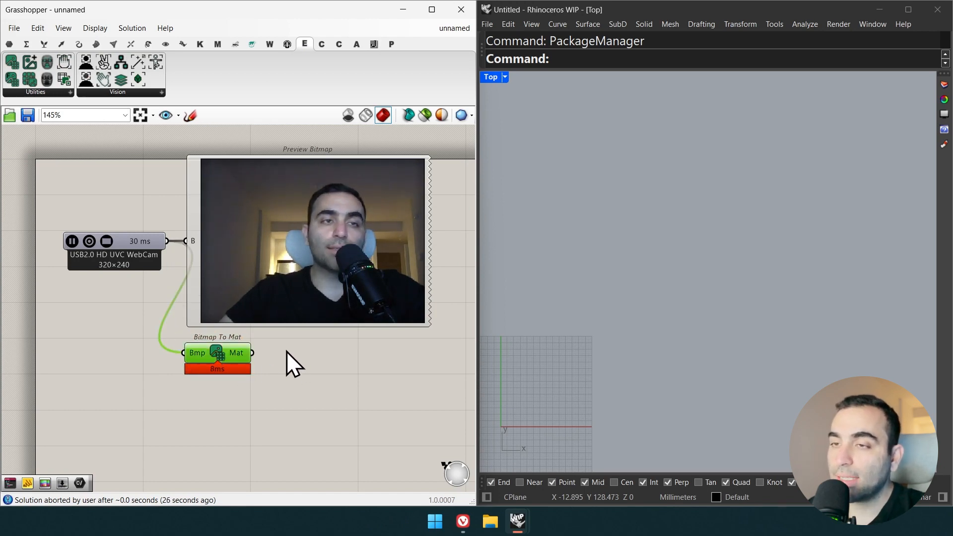
Step: Add a Face Detector component beside Bitmap To Mat, connect its Mat input to the Mat output, and align it
left_click_drag(86, 62, 347, 375)
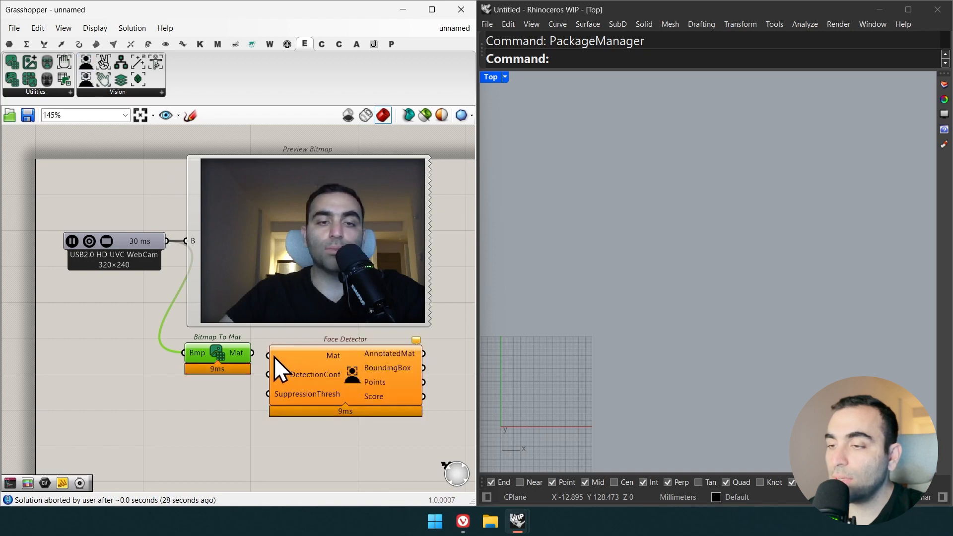
left_click_drag(269, 355, 252, 353)
left_click_drag(312, 360, 309, 358)
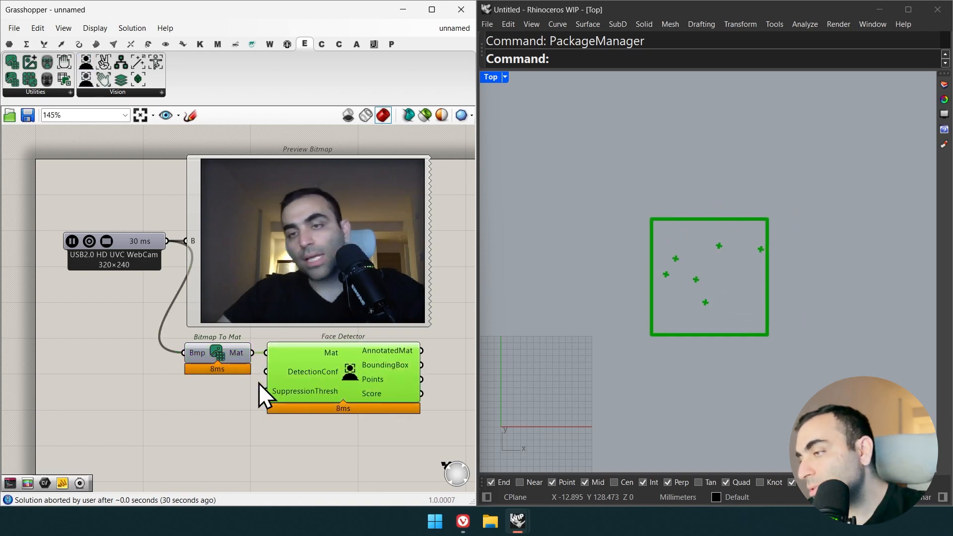
Step: Add a Mat To Bitmap component fed by the Face Detector's AnnotatedMat output and align it beside the detector
right_click_drag(429, 438, 410, 438)
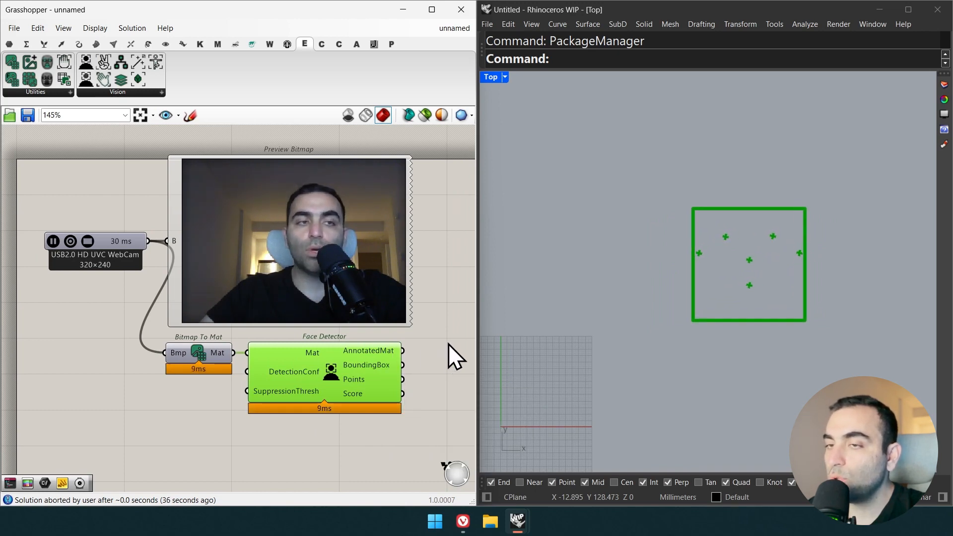
right_click_drag(448, 344, 434, 343)
mouse_move(434, 352)
left_mouse_down()
mouse_move(419, 338)
mouse_move(388, 350)
left_mouse_up()
left_click(445, 358)
right_click_drag(418, 350, 371, 350)
left_click_drag(405, 363, 397, 353)
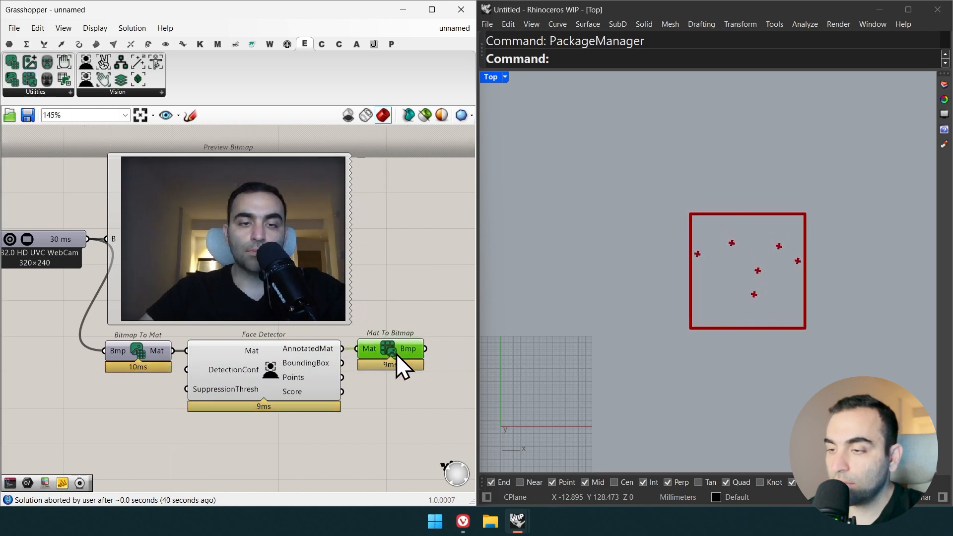
Step: Duplicate the Preview Bitmap component beside the original and feed the copy with Mat To Bitmap's Bmp output
left_click_drag(277, 252, 398, 252, "alt")
right_click_drag(387, 241, 346, 238)
left_click_drag(330, 237, 383, 347)
scroll(322, 378, "down", 1)
right_click_drag(352, 383, 308, 356)
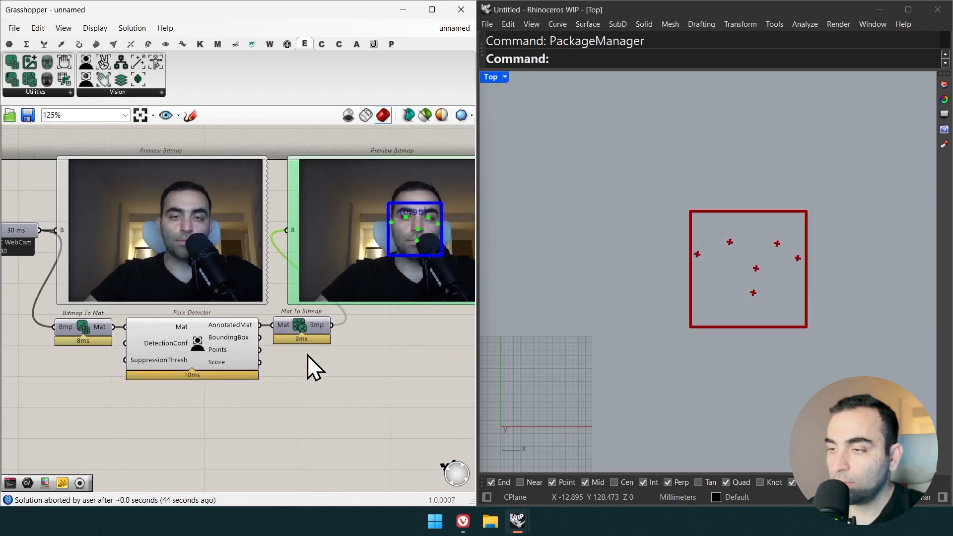
scroll(308, 355, "down", 1)
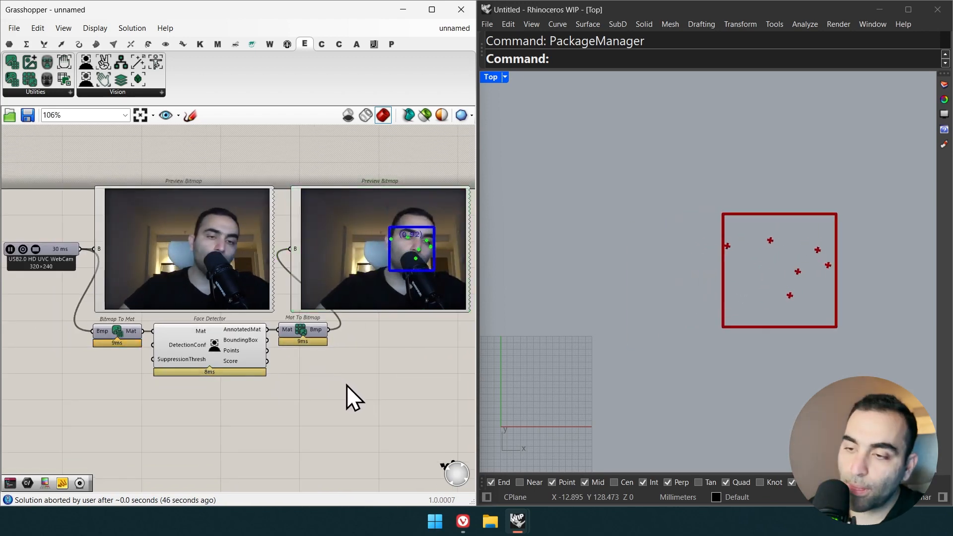
Step: Add Javid's Display Bitmap component fed by the camera's output to show the webcam image in the Rhino viewport
left_click(374, 45)
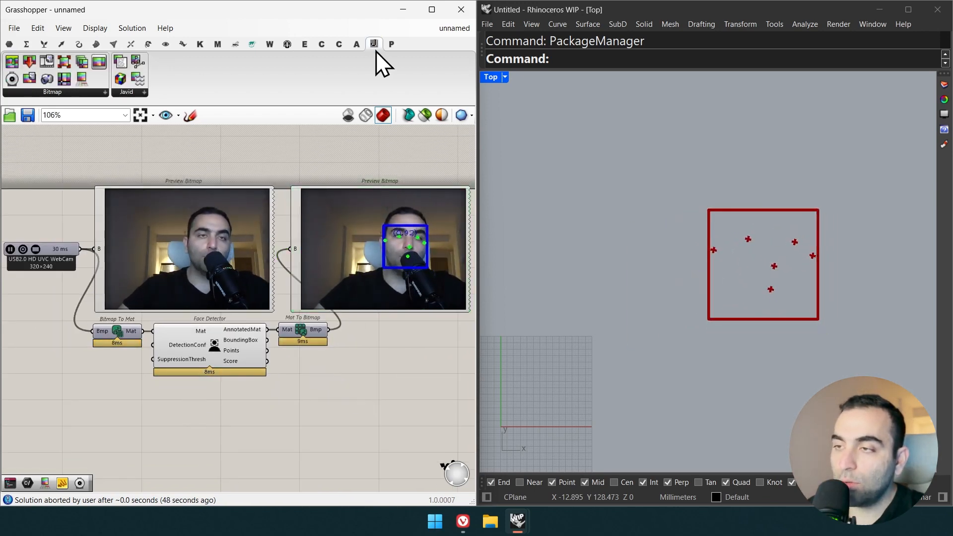
left_click_drag(85, 80, 80, 245)
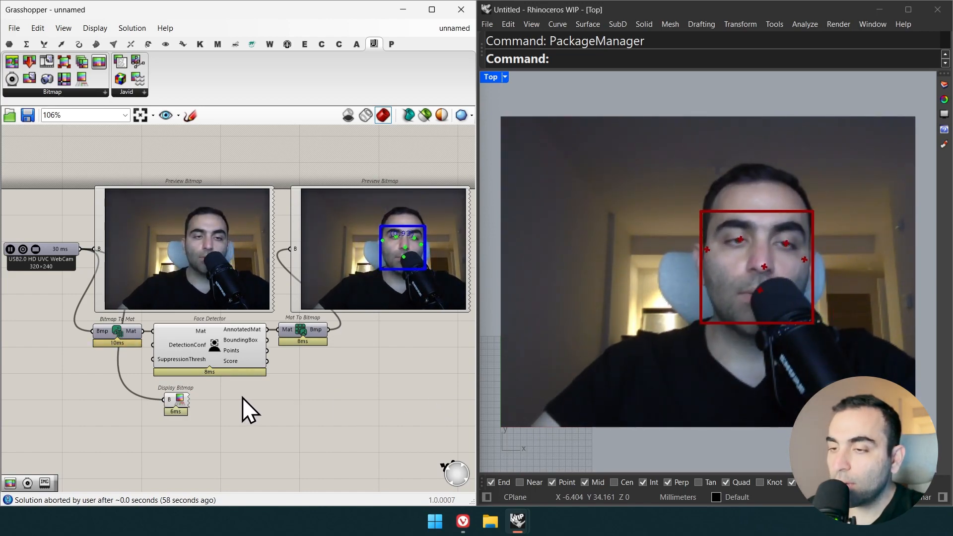
scroll(242, 397, "up", 5)
mouse_move(248, 296)
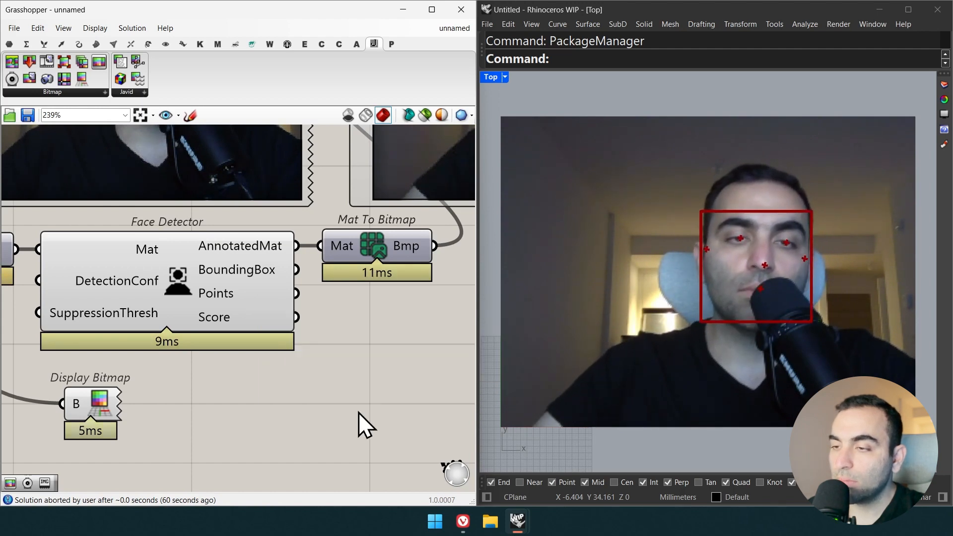
Step: Place a Face Landmarker component on the canvas and delete the Face Detector component
scroll(358, 413, "down", 4)
right_click_drag(358, 413, 309, 409)
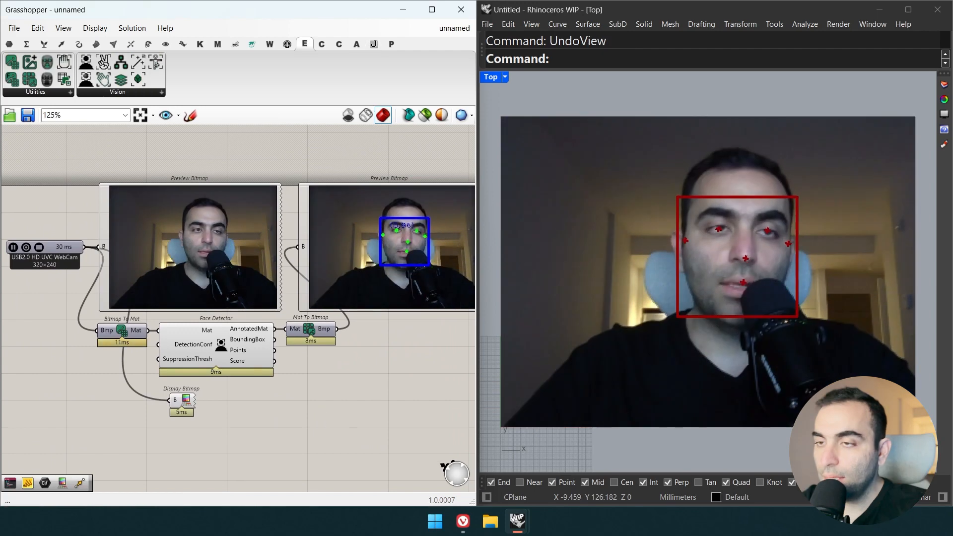
left_click(152, 92)
left_click_drag(164, 129, 294, 412)
left_click(219, 360)
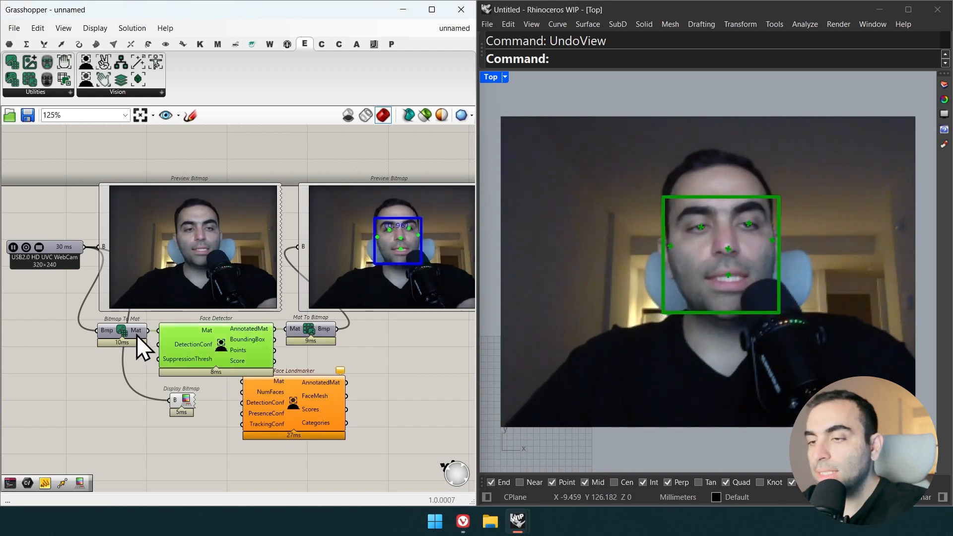
key("Delete")
Step: Feed Bitmap To Mat's output into Face Landmarker, move it into the detector's place, and connect its AnnotatedMat output to Mat To Bitmap
left_click_drag(148, 330, 242, 382)
left_click_drag(279, 397, 200, 347)
left_click(302, 368)
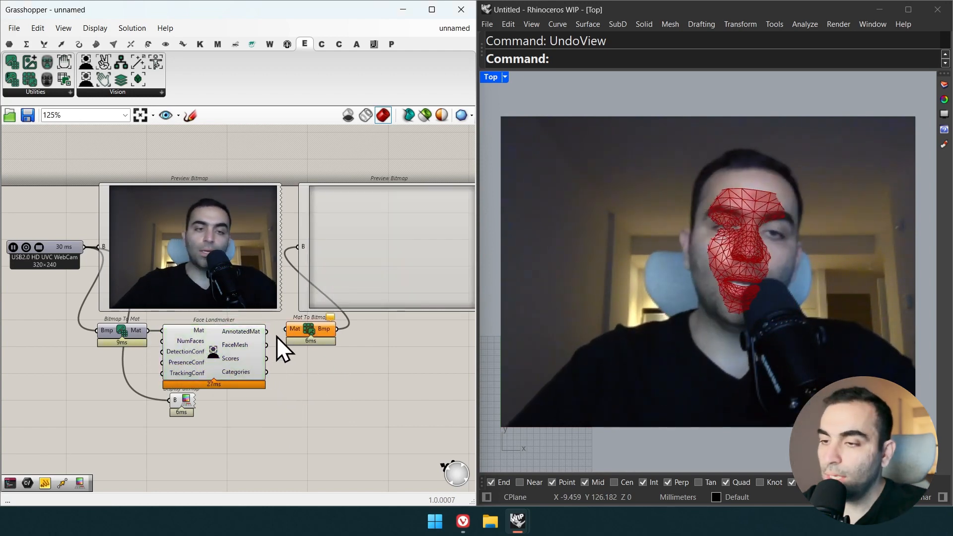
left_click_drag(267, 331, 286, 329)
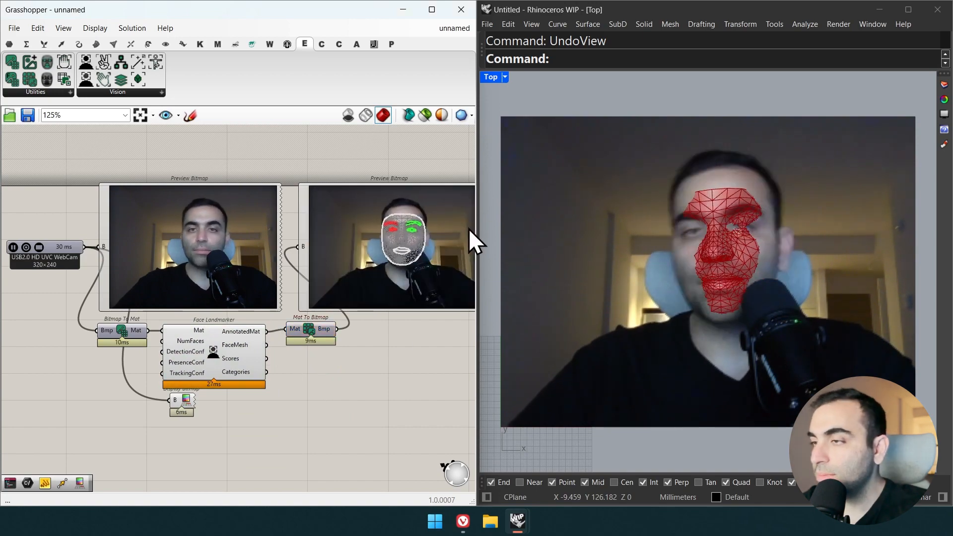
Step: Maximize the Perspective viewport and add a Move component taking Face Landmarker's FaceMesh as geometry and a Unit Z vector as its translation
double_click(495, 79)
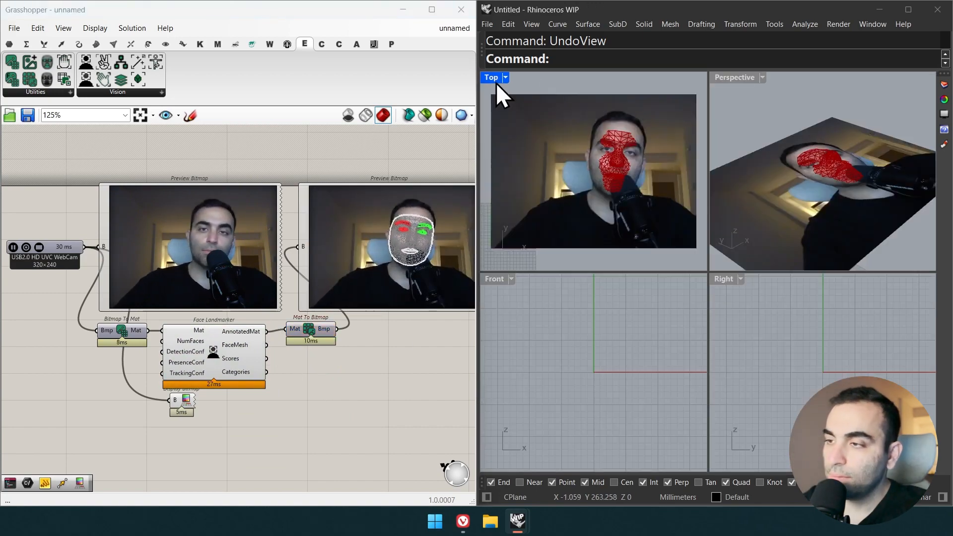
double_click(735, 79)
double_click(303, 381)
type("move")
key("Return")
double_click(231, 412)
type("z")
key("Return")
left_click_drag(266, 345, 249, 412)
Step: Drive Unit Z's factor with a number slider set to 50 and turn off the Face Landmarker's preview
double_click(152, 425)
type("50")
key("Return")
left_click_drag(197, 425, 214, 412)
left_click(204, 346)
key("ctrl+q")
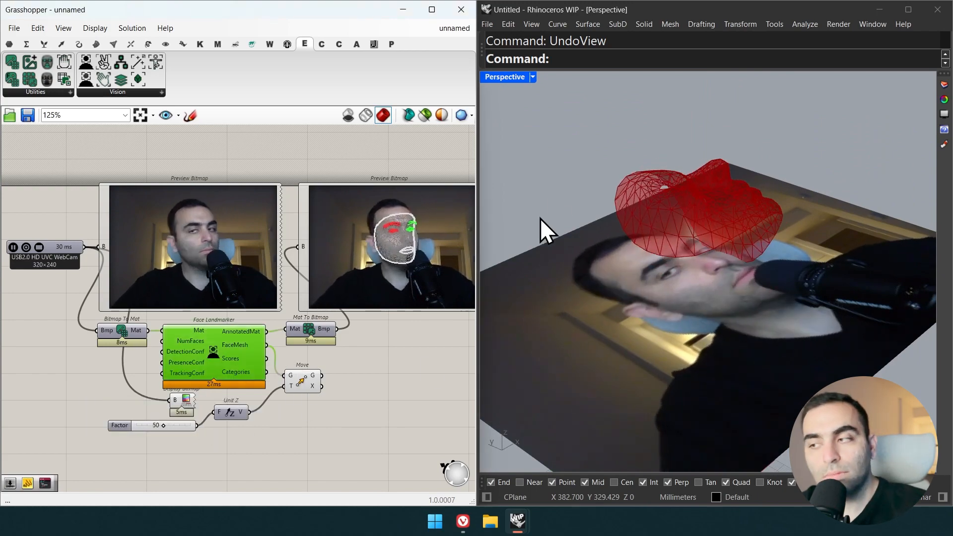
Step: Switch Rhino back to the maximized Top viewport and clear the component selection in Grasshopper
double_click(507, 79)
double_click(490, 79)
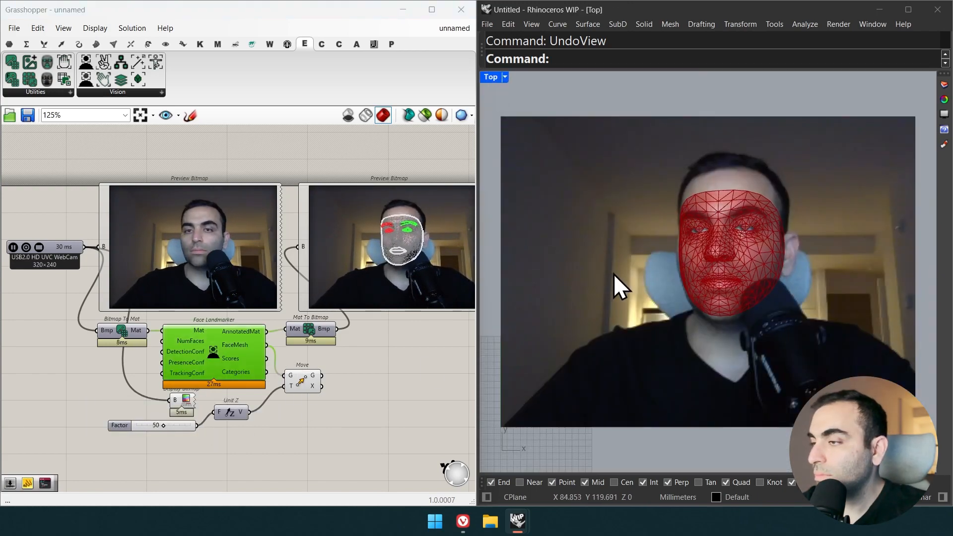
right_click_drag(642, 279, 651, 264)
left_click(279, 463)
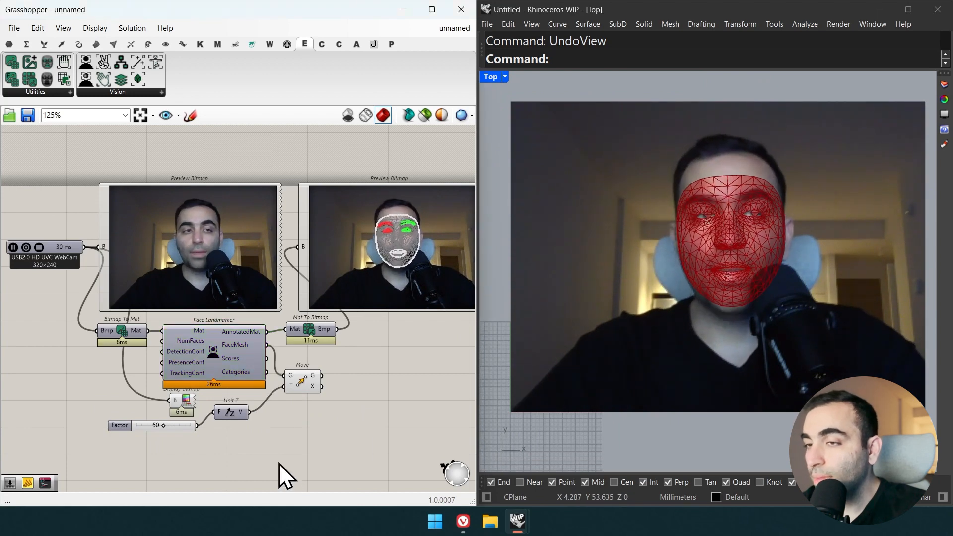
Step: Place Euglena's Face Mesh component below the number slider
left_click(70, 93)
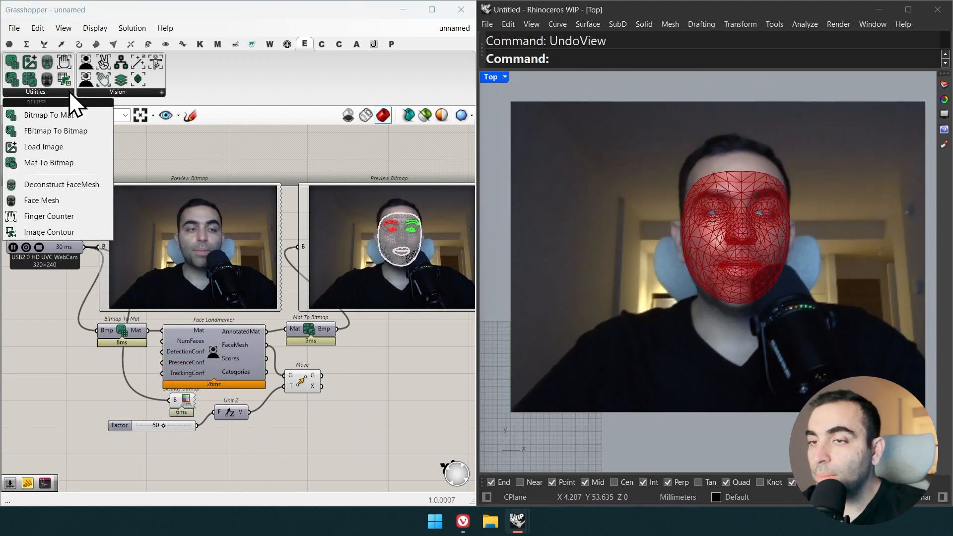
left_click_drag(74, 201, 115, 466)
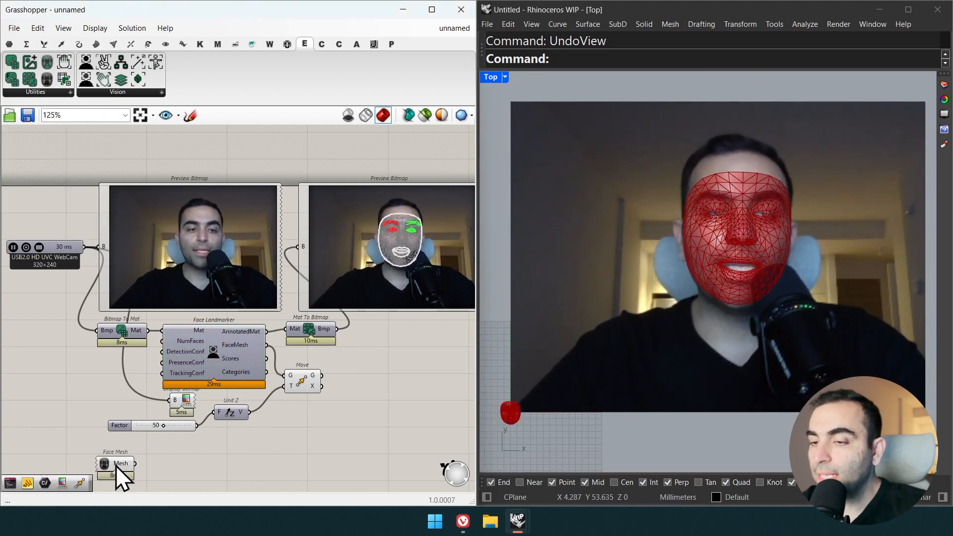
Step: Bake the Face Mesh component's canonical mesh into the Rhino document
left_click(115, 465)
middle_click(114, 464)
left_click(112, 443)
left_click(111, 443)
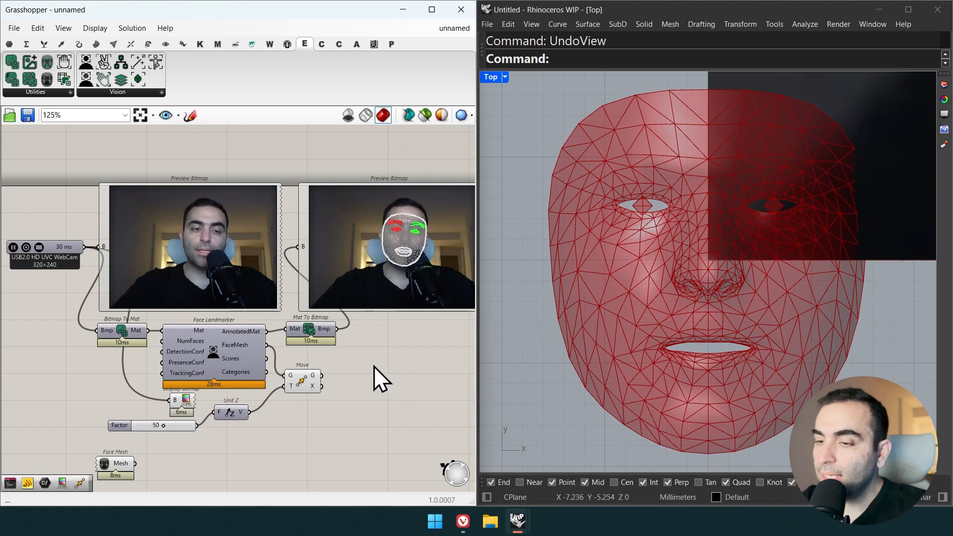
left_click(106, 465)
right_click(106, 463)
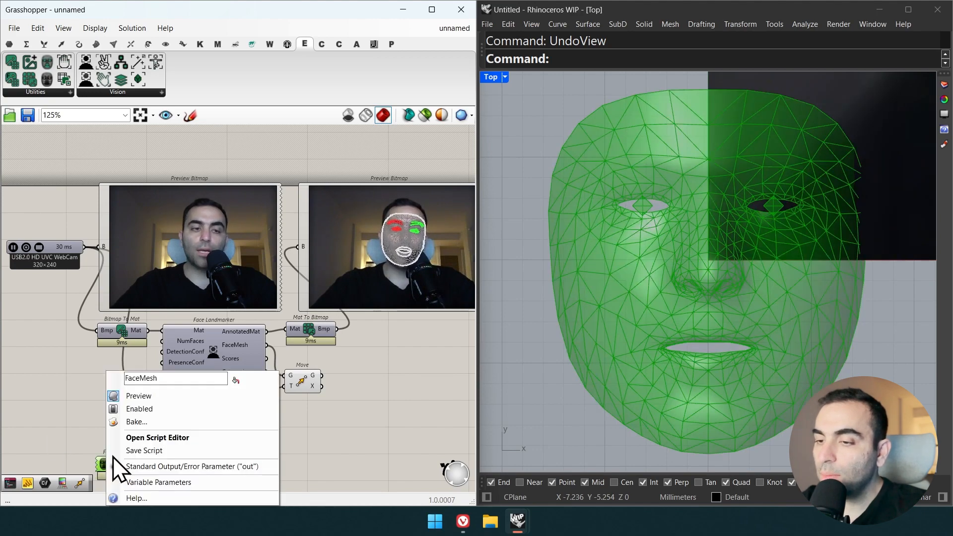
left_click(133, 422)
left_click(144, 487)
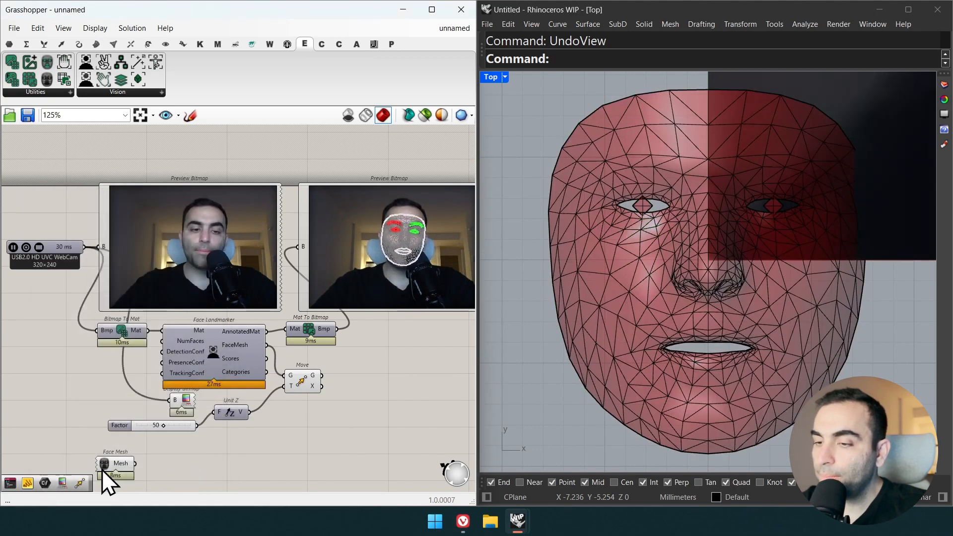
Step: Draw an open polyline through vertices of the baked face mesh, from one cheek down around the chin to the other cheek
right_click_drag(522, 401, 519, 400)
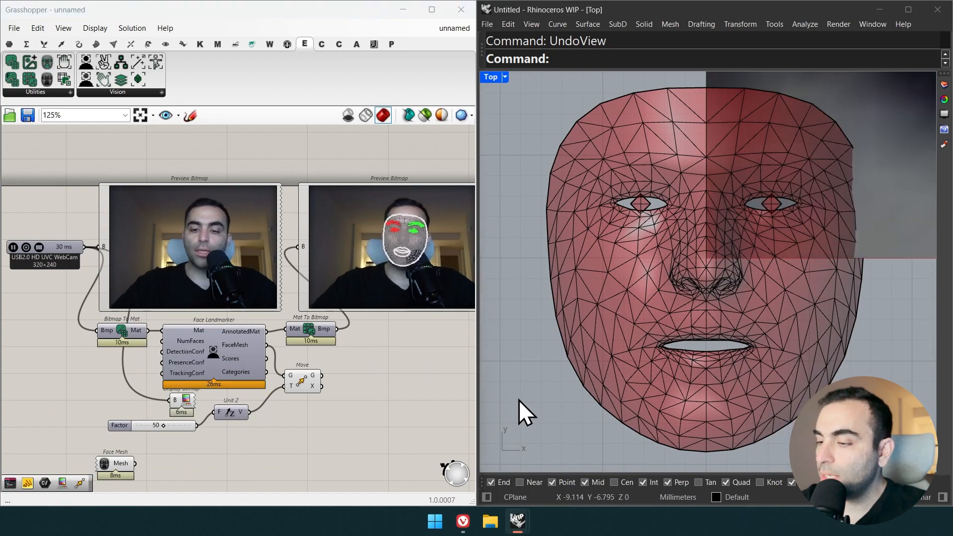
right_click(518, 399)
left_click(588, 230)
left_click(599, 306)
left_click(639, 371)
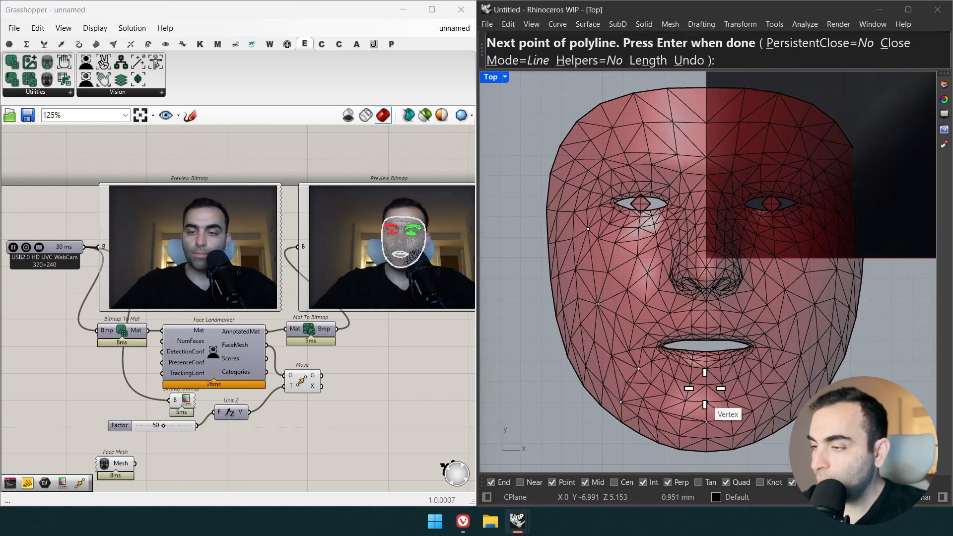
left_click(707, 386)
left_click(786, 382)
right_click(800, 357)
Step: Add a Curve parameter below the Face Mesh component and reference the polyline drawn on the baked face
right_click_drag(183, 479, 177, 424)
double_click(172, 445)
type("curve")
key("Return")
right_click(168, 444)
left_click(214, 414)
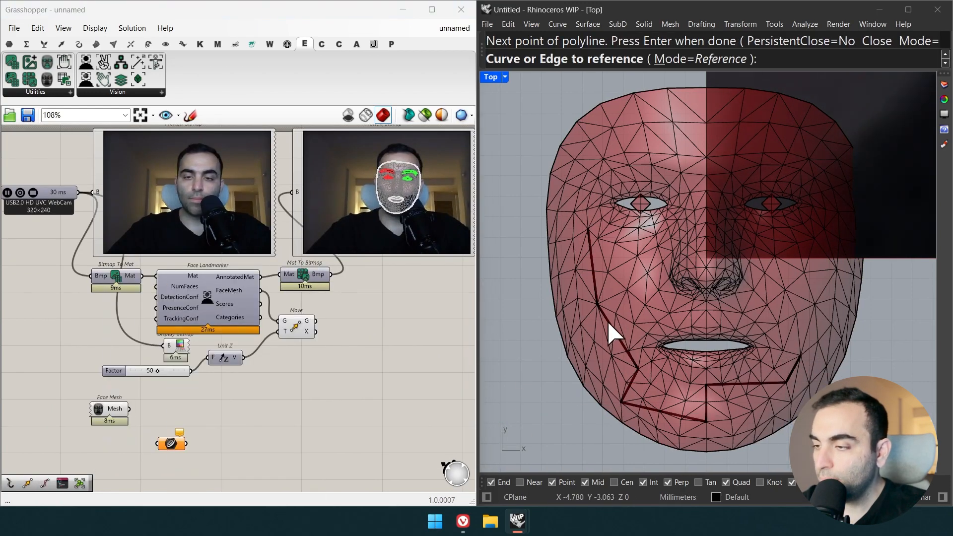
left_click(609, 322)
Step: Add a MeshMap component with Face Mesh as its first mesh and Move's geometry output as its second mesh
double_click(237, 416)
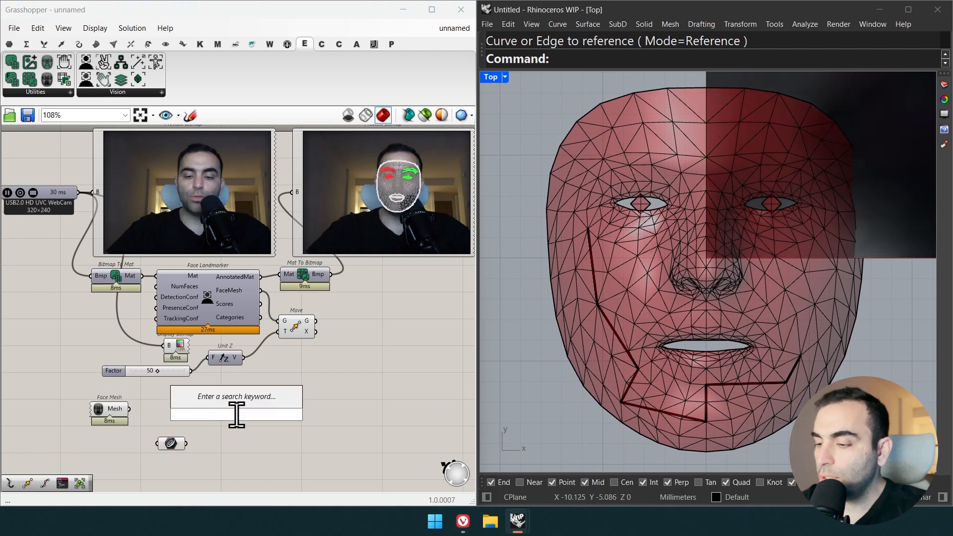
type("MESHMAP")
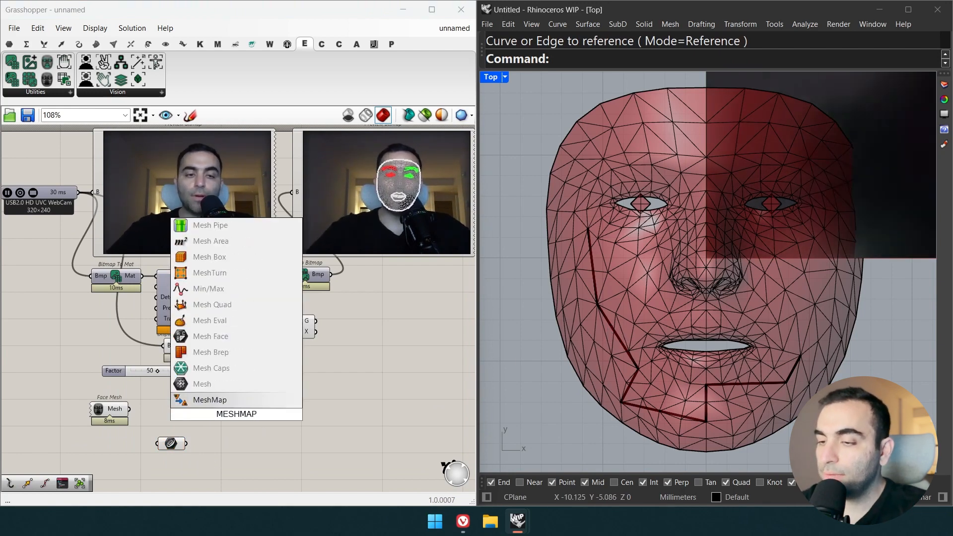
left_click(231, 395)
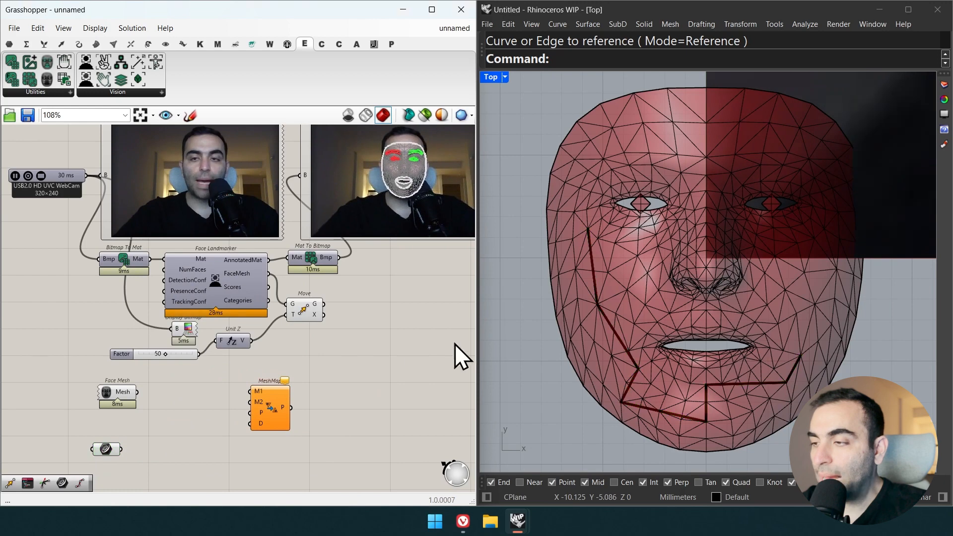
left_click_drag(136, 393, 250, 391)
left_click_drag(250, 402, 325, 306)
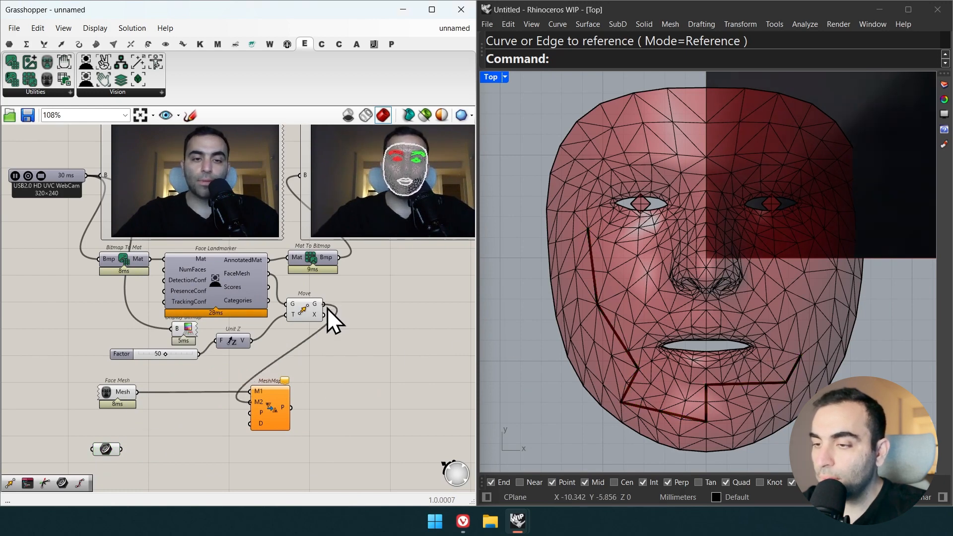
Step: Add a Discontinuity component fed by the referenced curve and connect its points to MeshMap's P input
scroll(148, 449, "up", 1)
double_click(162, 447)
type("DISCO")
key("Return")
left_click_drag(140, 440, 120, 448)
left_click_drag(182, 440, 267, 407)
Step: Add a PolyLine component and connect MeshMap's mapped points to its vertices input
right_click_drag(383, 400, 340, 407)
double_click(341, 407)
type("POLYLINE")
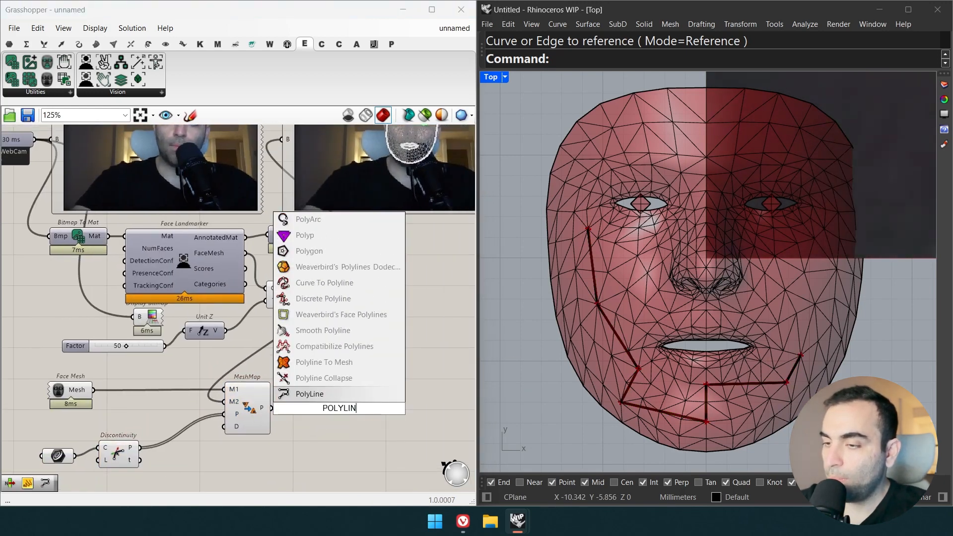
key("Return")
left_click_drag(317, 402, 266, 406)
left_click(338, 410)
Step: Examine how the mapped polyline follows the live face mesh over the webcam image in Rhino
scroll(340, 360, "down", 2)
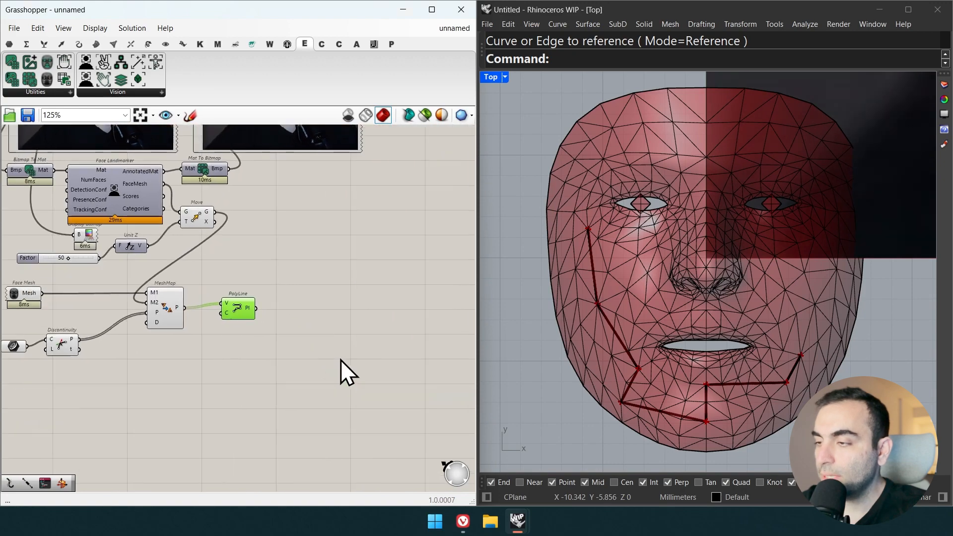
left_click(303, 344)
scroll(307, 327, "down", 5)
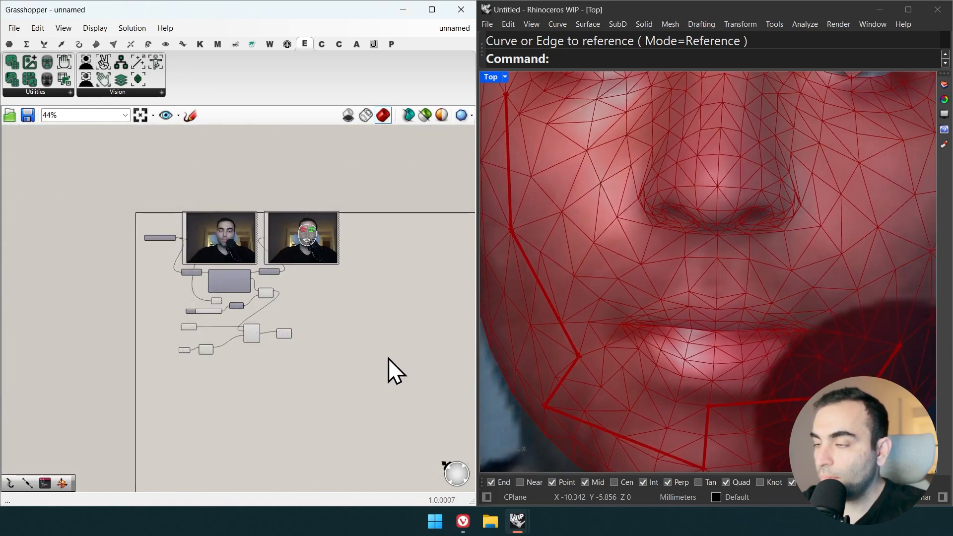
scroll(671, 303, "down", 4)
scroll(667, 310, "down", 5)
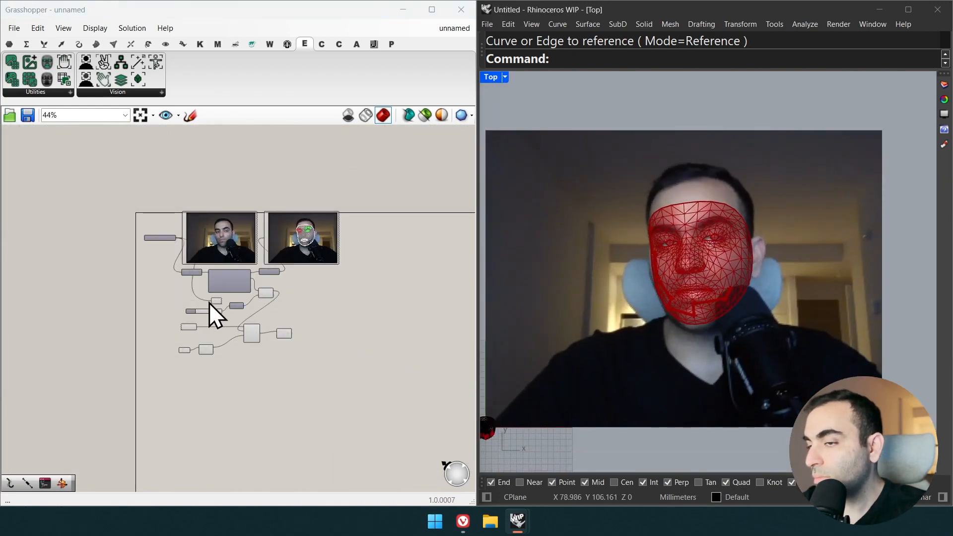
left_click(216, 301)
scroll(216, 301, "up", 5)
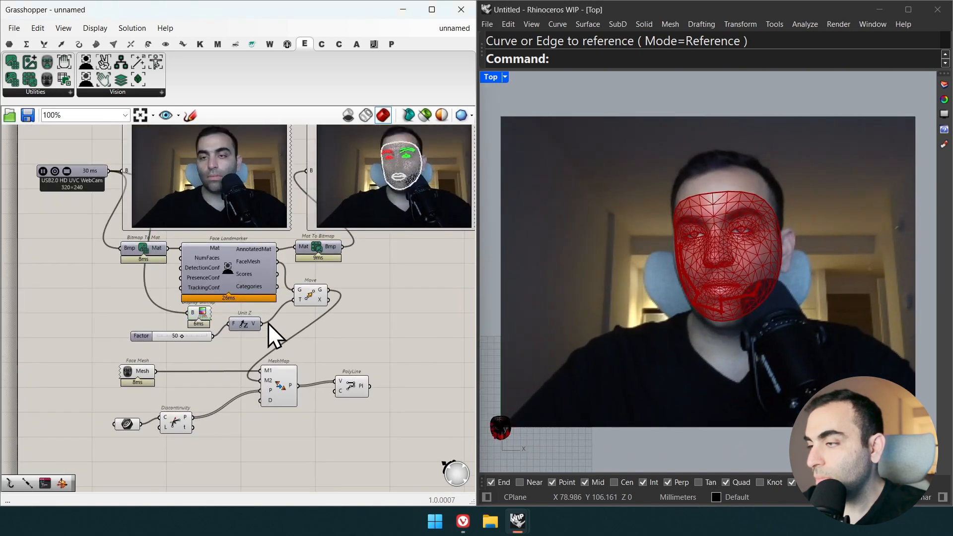
left_click(315, 292)
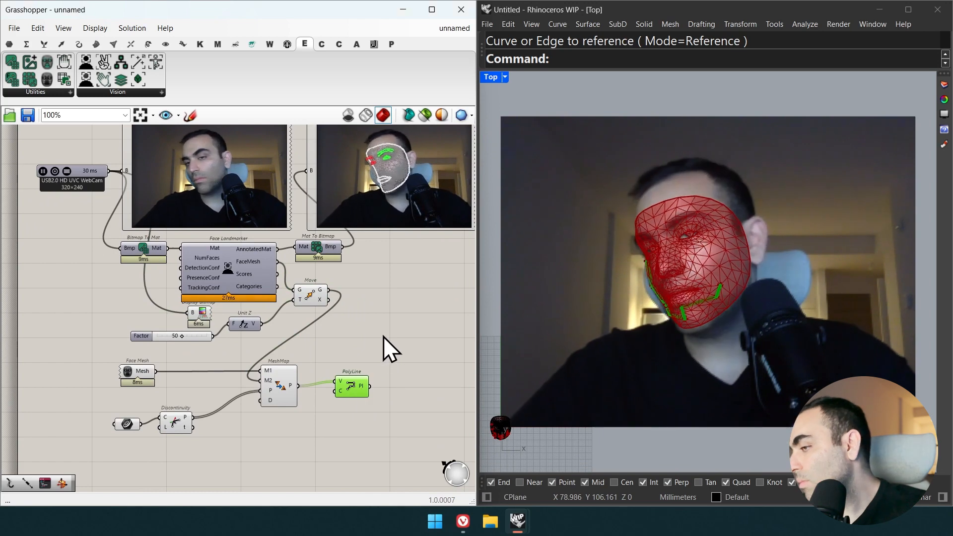
Step: Delete the Face Mesh, Curve, Discontinuity, MeshMap and PolyLine components
left_click(373, 354)
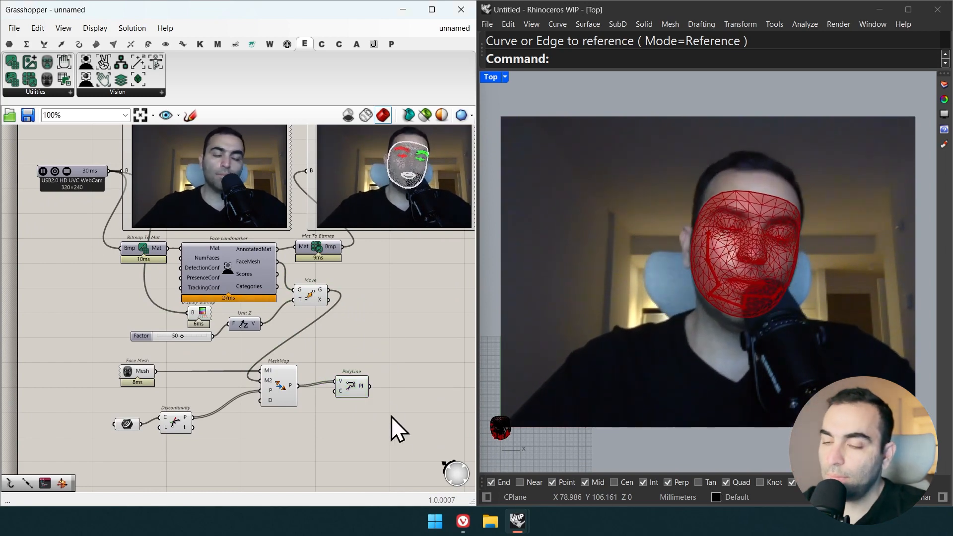
left_click_drag(396, 443, 133, 362)
key("Delete")
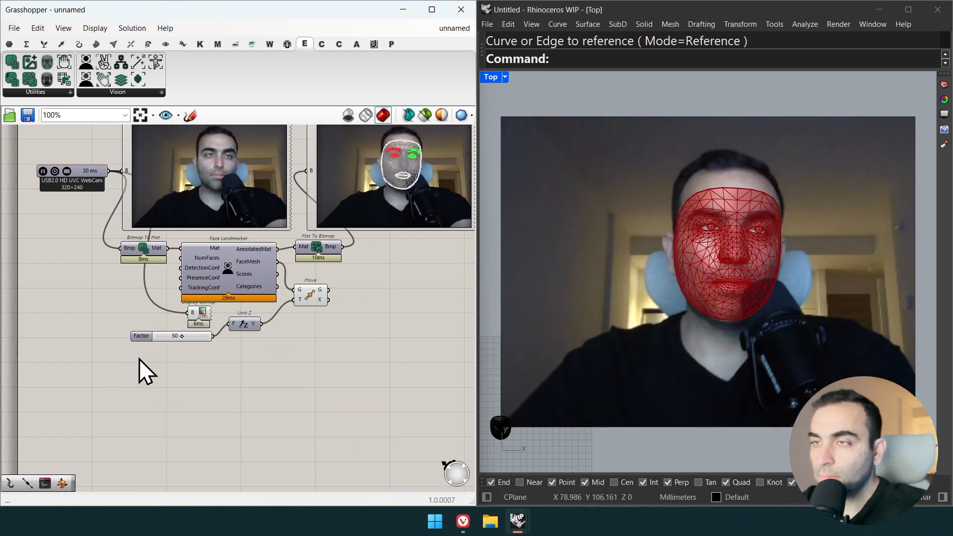
Step: Place Euglena's Deconstruct FaceMesh component below Move and feed its FaceMesh input from Move's geometry output only
left_click(56, 94)
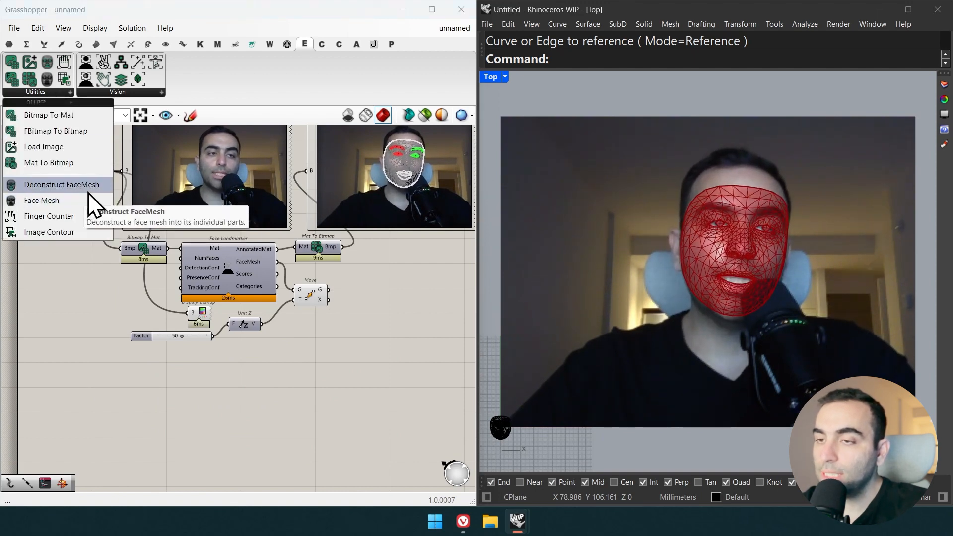
left_click_drag(89, 191, 272, 245)
scroll(306, 355, "up", 1)
left_click_drag(311, 343, 310, 356)
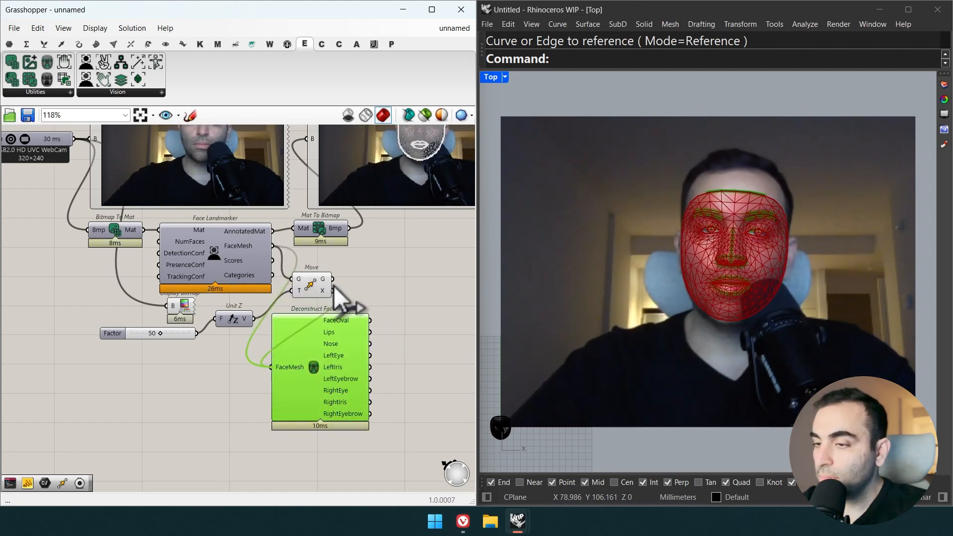
left_click_drag(334, 287, 332, 289)
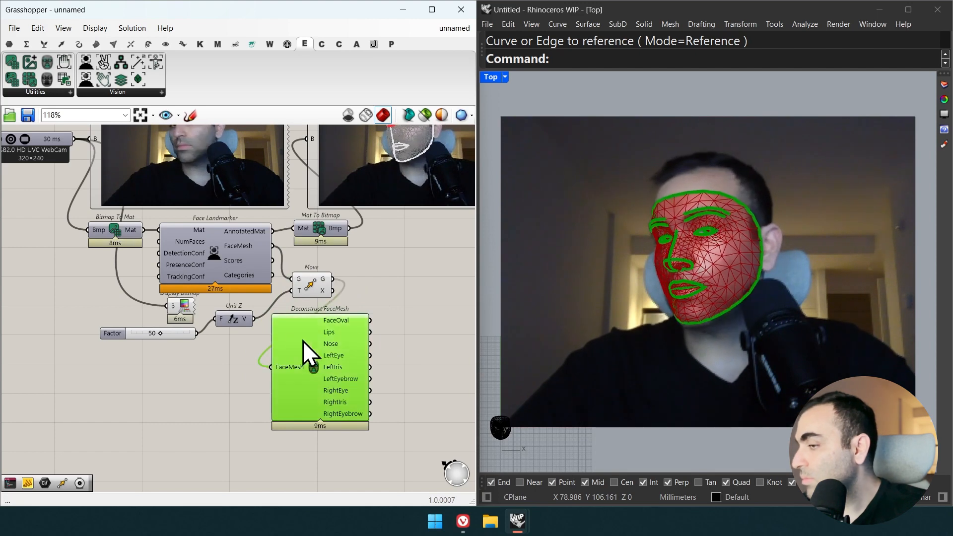
left_click(412, 291)
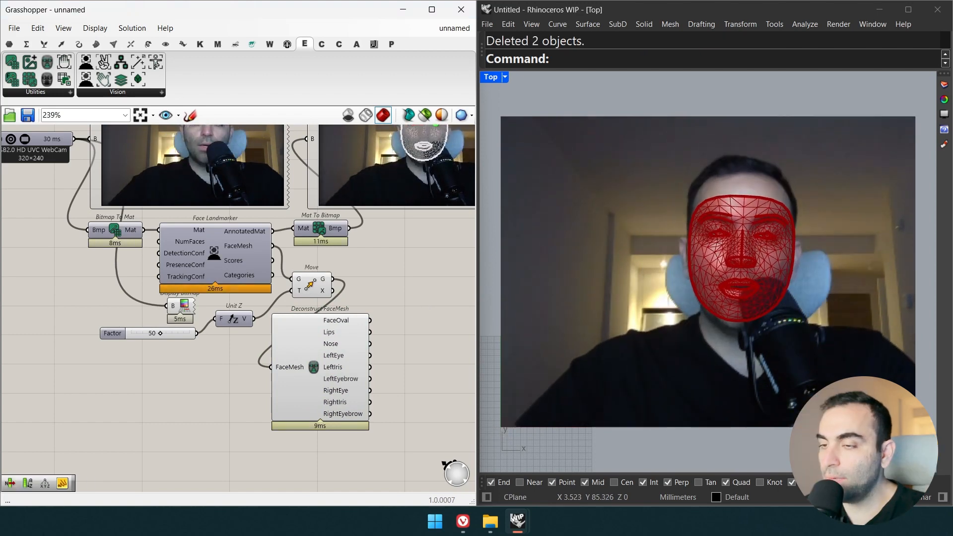
Step: Add a Sort List component using Face Landmarker's Scores as keys and Categories as the values to sort
scroll(352, 258, "up", 3)
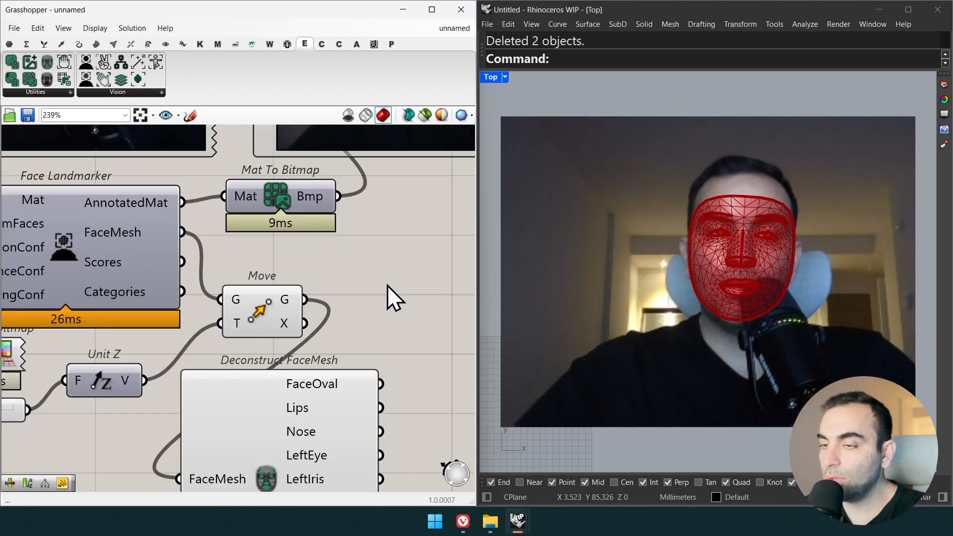
double_click(387, 285)
type("sor")
key("Up")
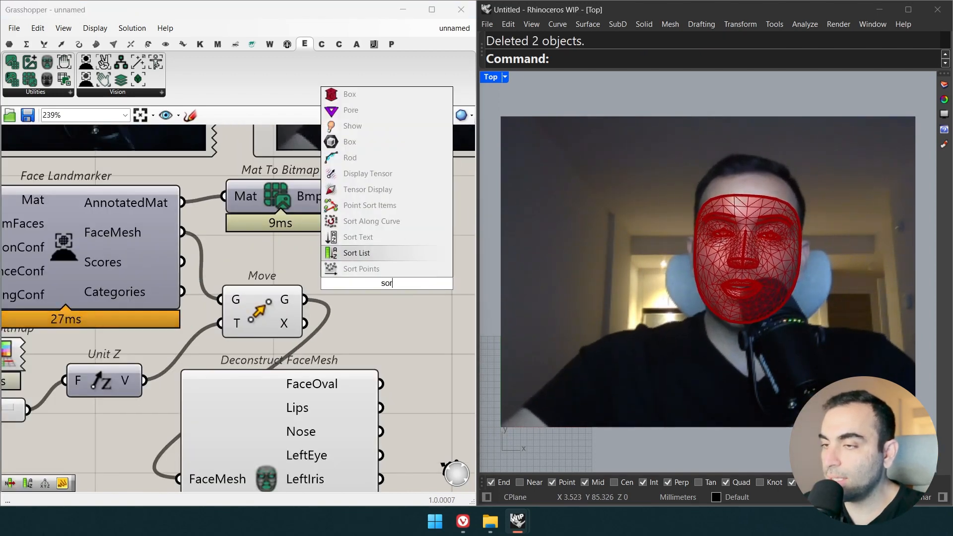
key("Return")
left_click_drag(183, 262, 345, 271)
left_click_drag(346, 295, 190, 300)
Step: Add a List Item component taking Sort List's sorted categories as its list
right_click_drag(387, 328, 223, 336)
left_click_drag(222, 293, 273, 272)
double_click(314, 298)
type("list i")
key("Return")
left_click_drag(313, 297, 423, 319)
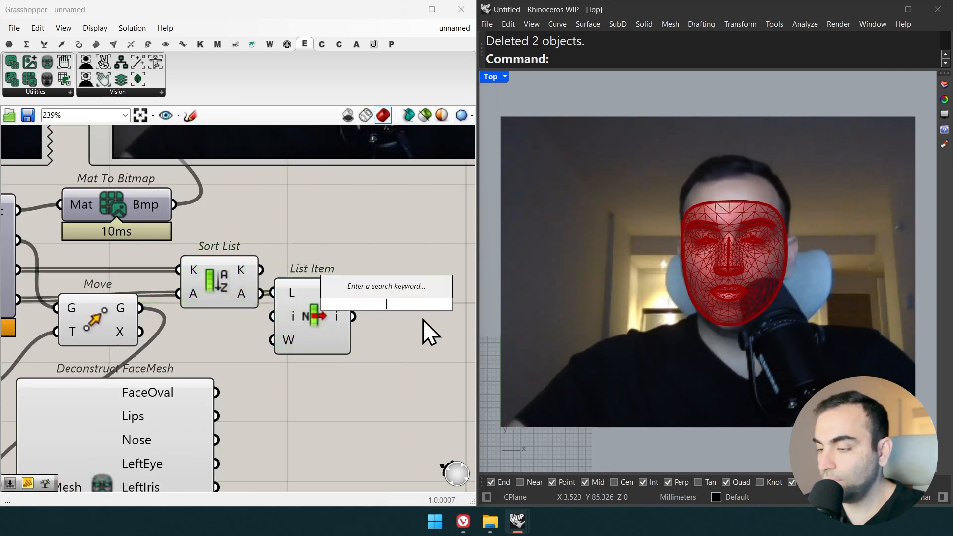
Step: Show the List Item output in a panel and reverse Sort List's sorted values output
type("panel")
key("Return")
left_click_drag(356, 322, 409, 308)
left_click(354, 263)
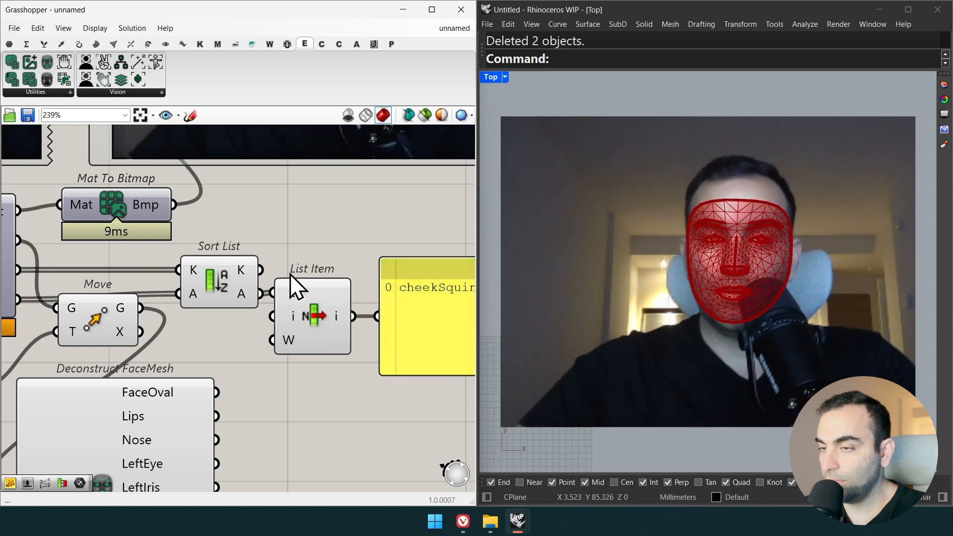
right_click(241, 293)
left_click(294, 344)
Step: Turn off the preview of the Deconstruct FaceMesh component
scroll(260, 359, "down", 3)
right_click_drag(260, 359, 230, 353)
left_click(191, 392)
scroll(291, 398, "up", 2)
right_click_drag(291, 398, 248, 403)
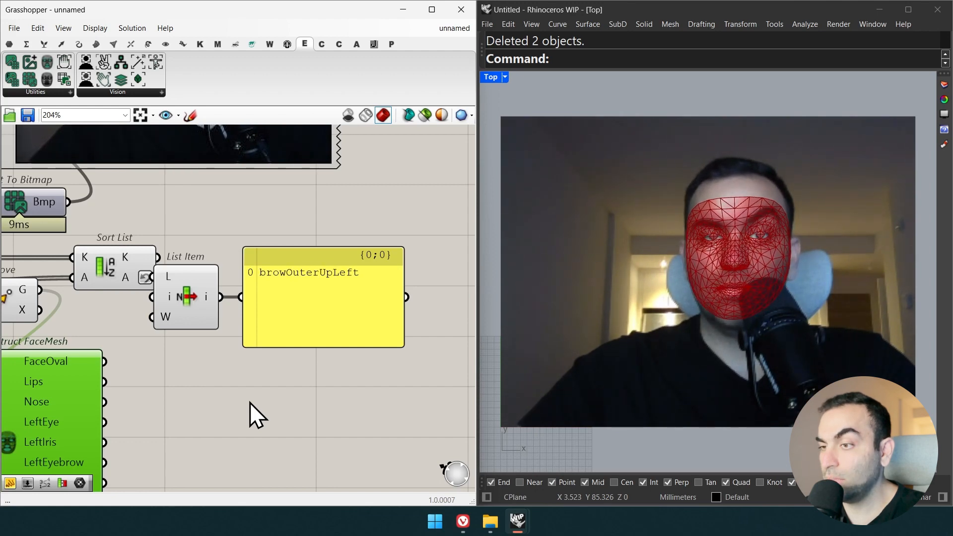
right_click_drag(254, 401, 402, 403)
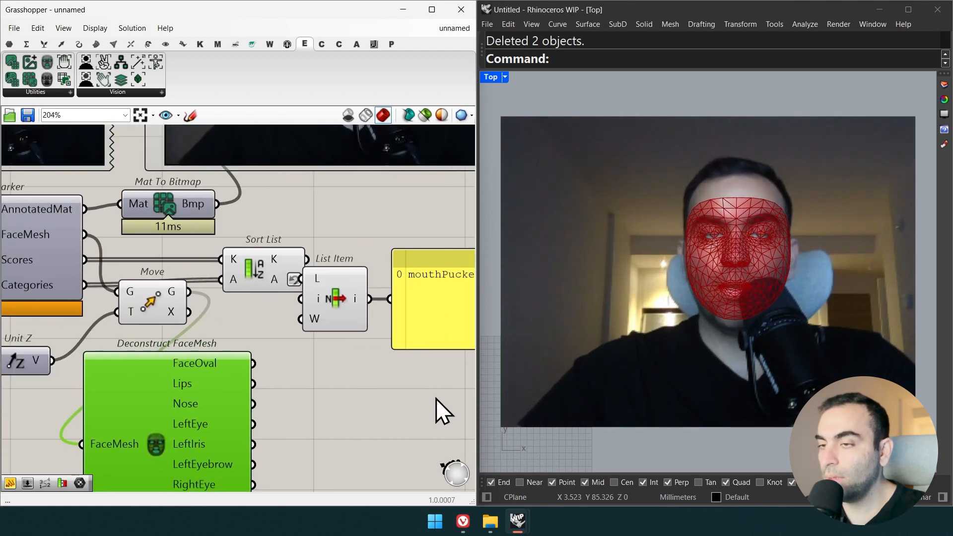
Step: Delete the panel, List Item and Sort List components
left_click_drag(436, 398, 320, 293)
key("Delete")
left_click(263, 268)
key("Delete")
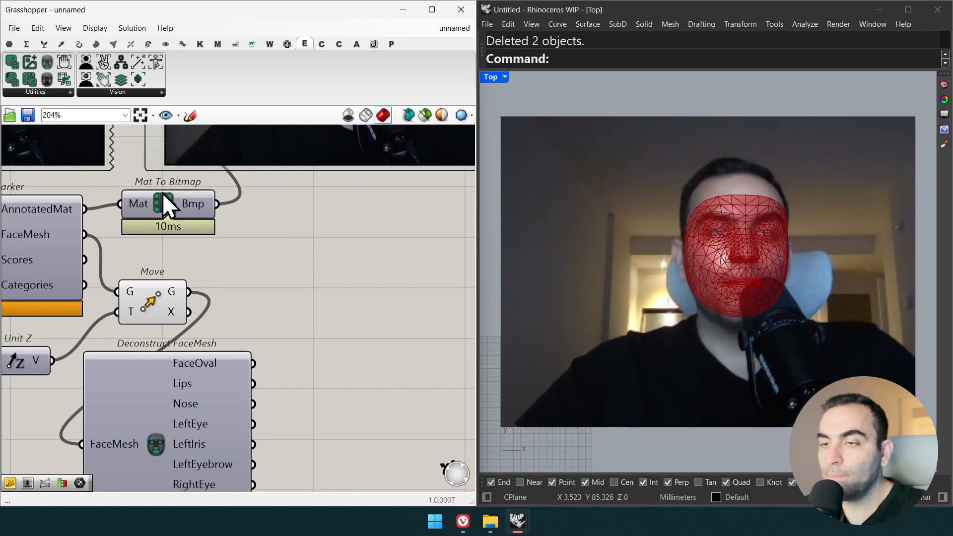
Step: Load the photo of two children into a new bitmap component and connect it to Bitmap To Mat and Display Bitmap
scroll(152, 211, "down", 2)
right_click_drag(149, 214, 358, 216)
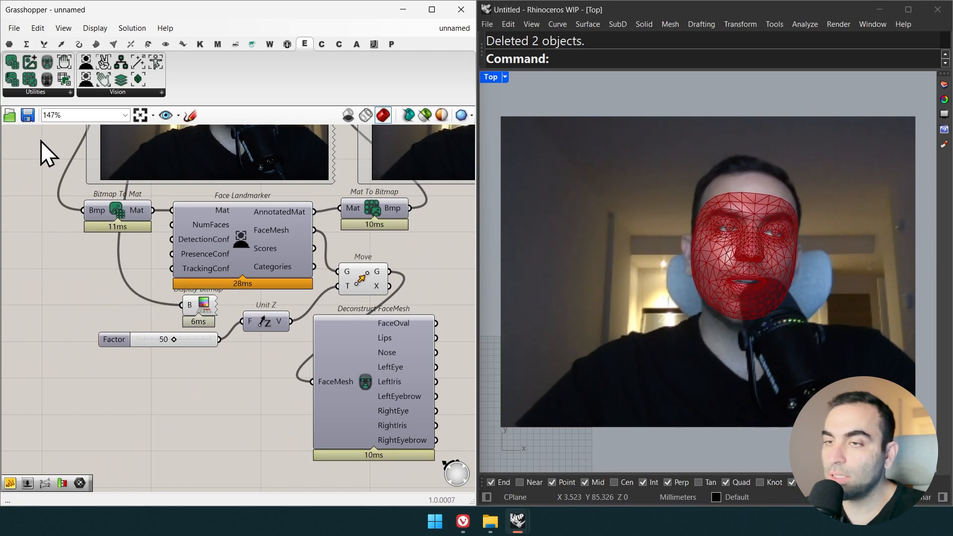
left_click(50, 95)
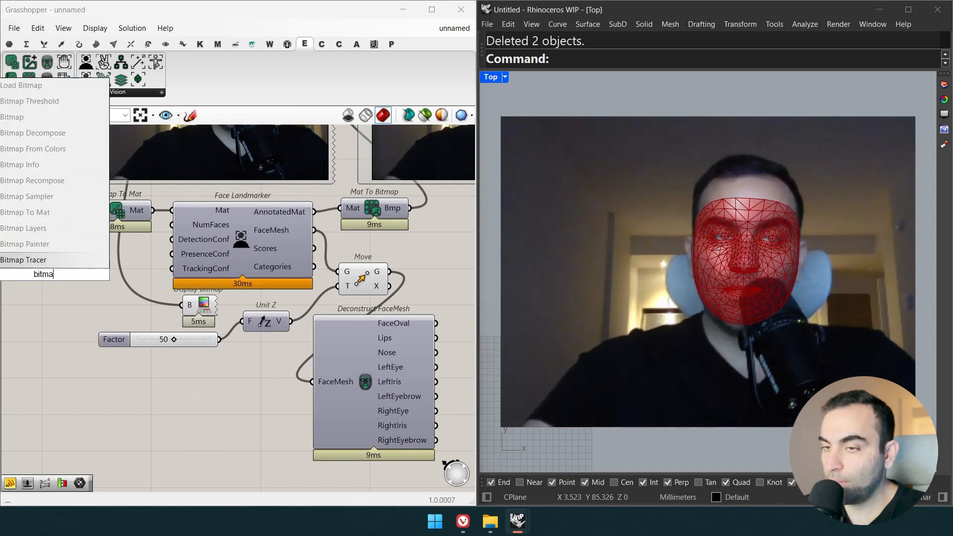
left_click_drag(36, 258, 79, 216)
right_click(39, 279)
left_click(100, 403)
double_click(163, 152)
scroll(245, 275, "down", 2)
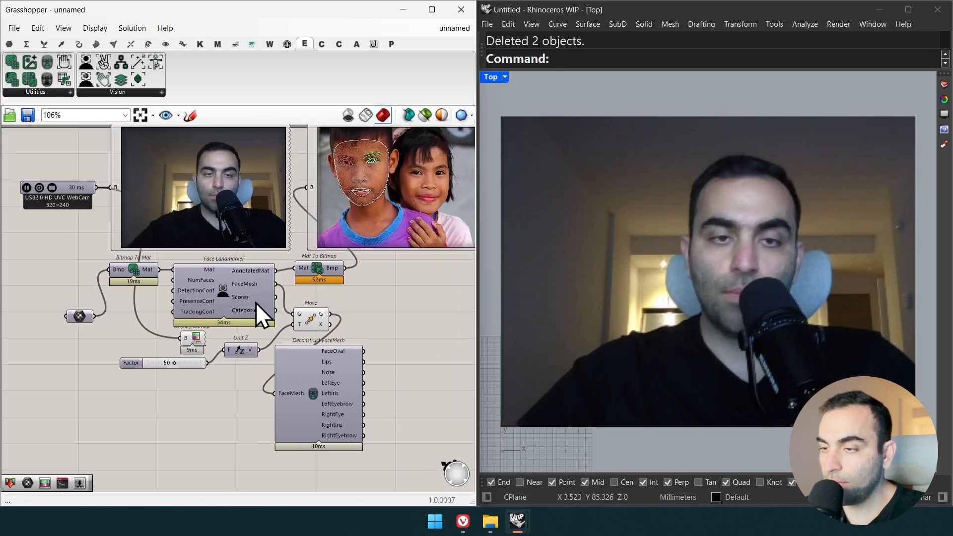
left_click_drag(100, 323, 180, 338)
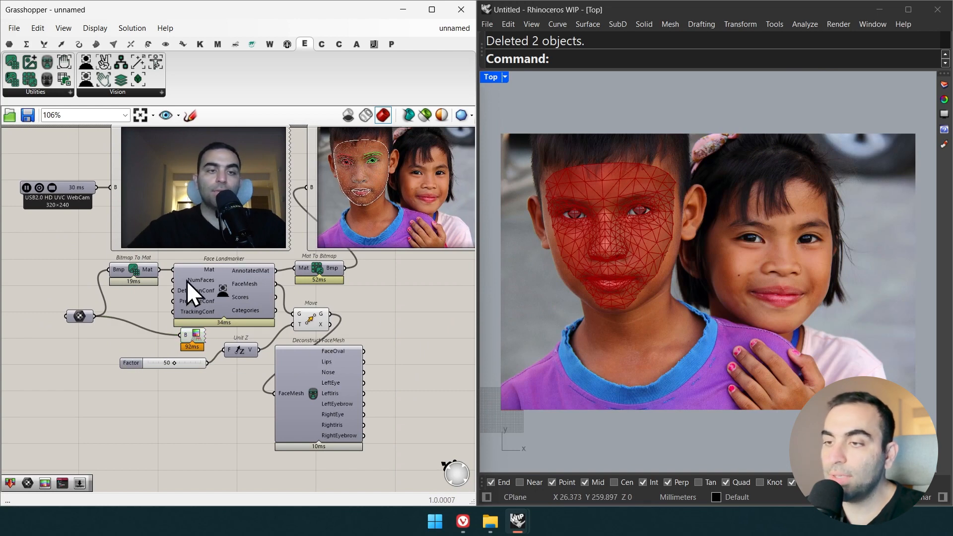
Step: Add a number slider set to 2 and connect it to the Face Landmarker's NumFaces input
mouse_move(187, 281)
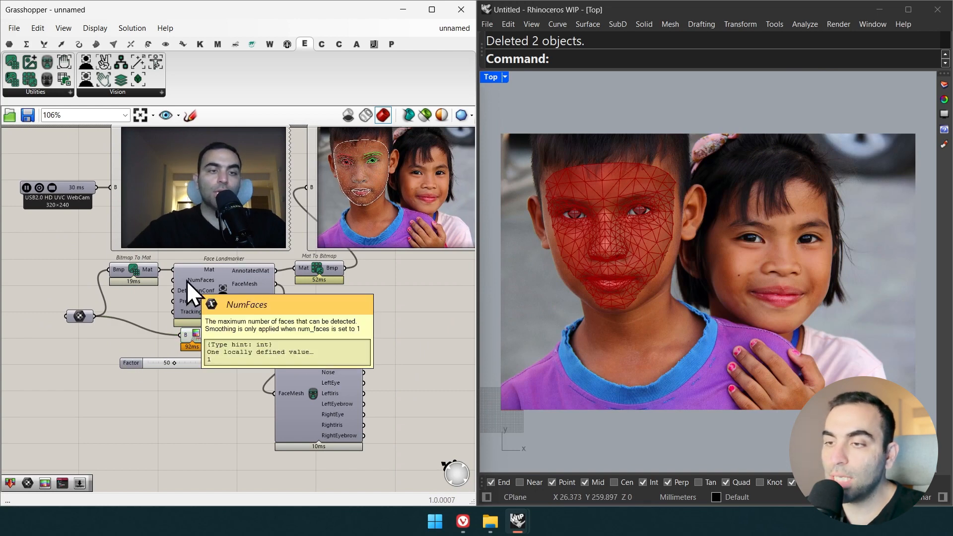
double_click(109, 332)
type("2")
key("Return")
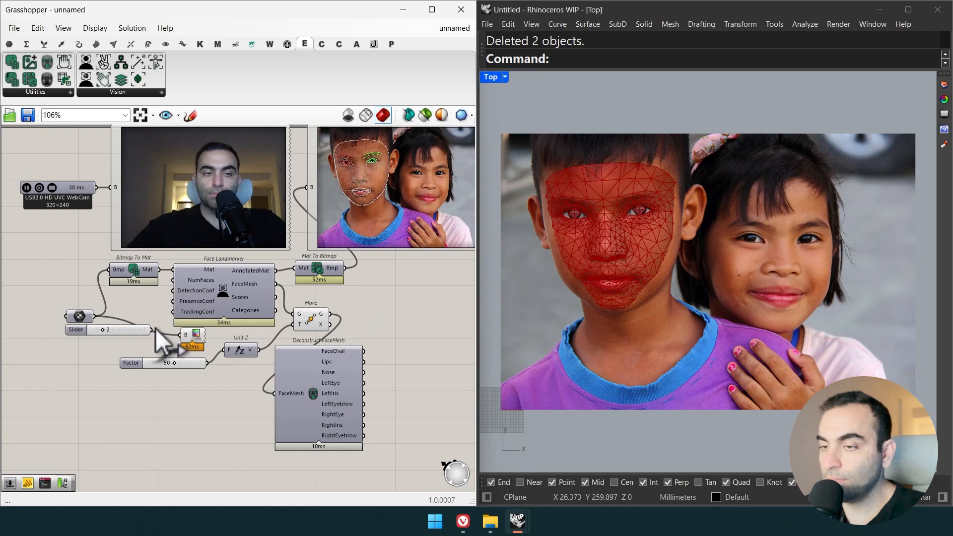
left_click_drag(151, 330, 172, 280)
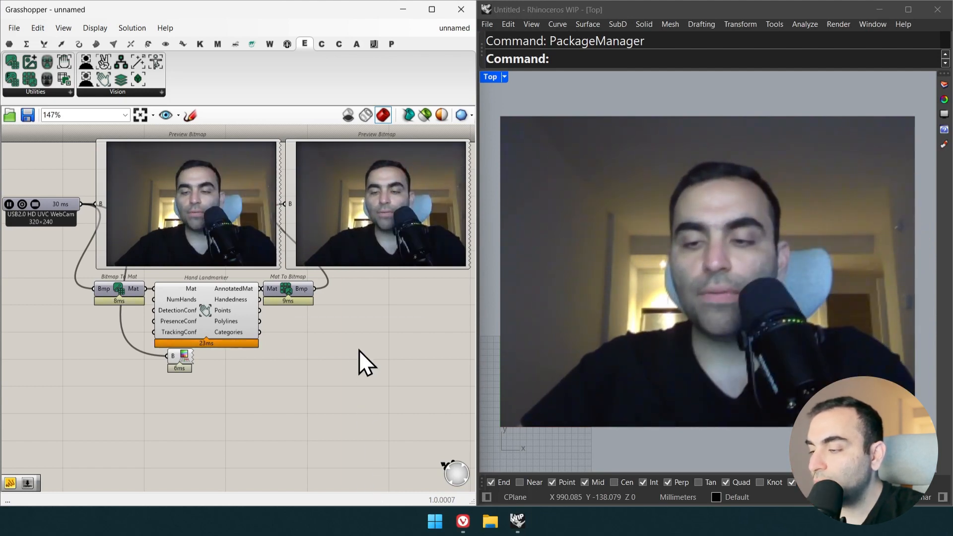
Step: Inspect the Hand Landmarker's Handedness output in a temporary panel and delete that panel
double_click(359, 350)
type("\"")
key("Return")
left_click_drag(258, 299, 325, 352)
left_click(334, 353)
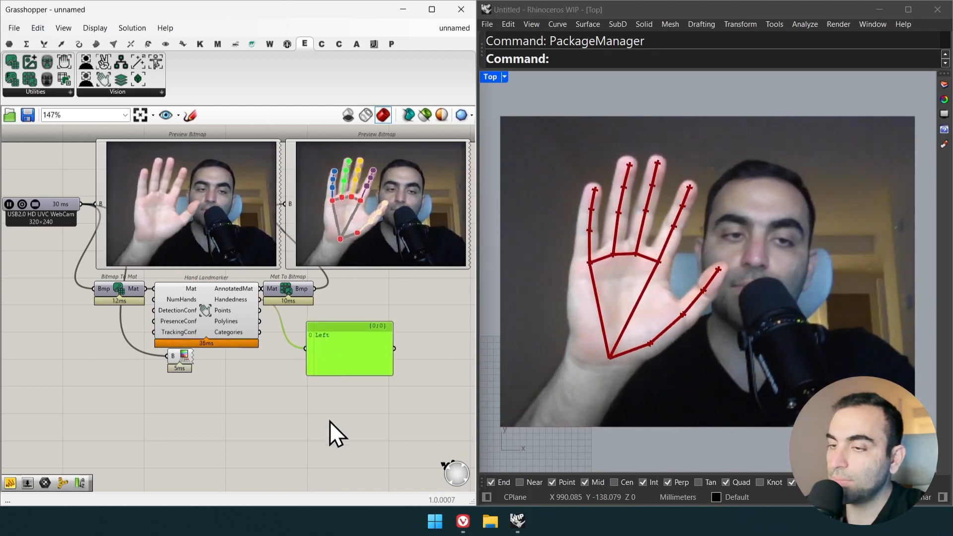
key("Delete")
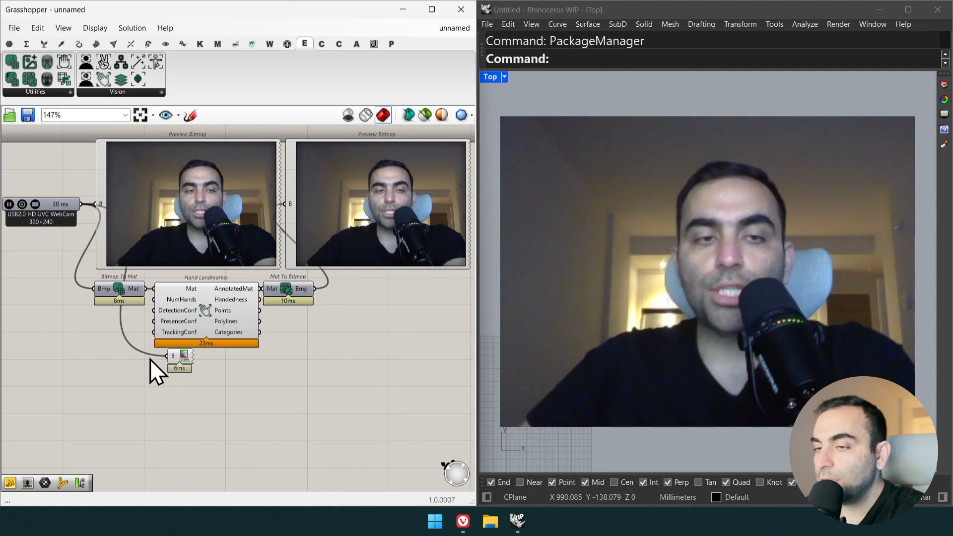
Step: Add a number slider set to 2 and connect it to the Hand Landmarker's NumHands input
double_click(72, 344)
type("2")
key("Return")
left_click_drag(156, 300, 117, 342)
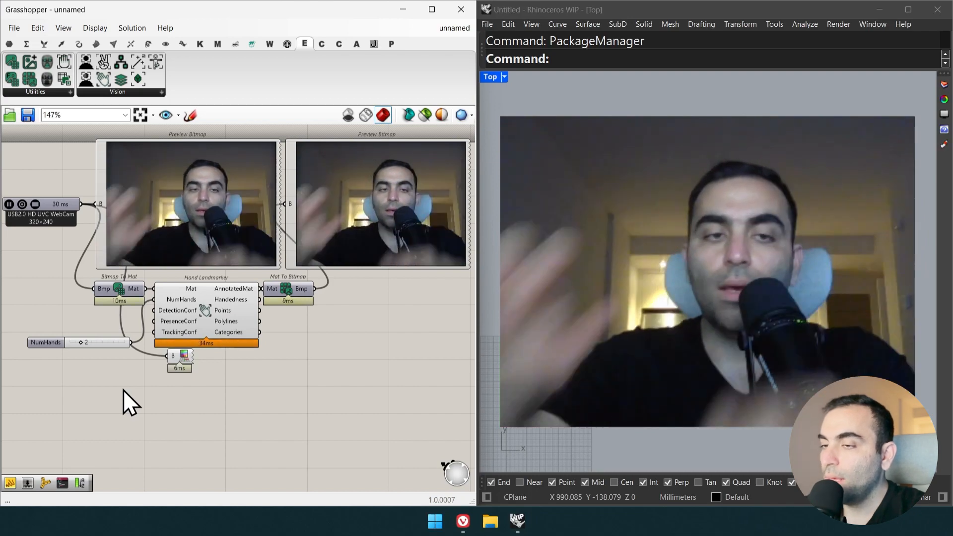
Step: Show the Hand Landmarker's Polylines output in a new panel
double_click(330, 342)
type("\"")
left_click(300, 323)
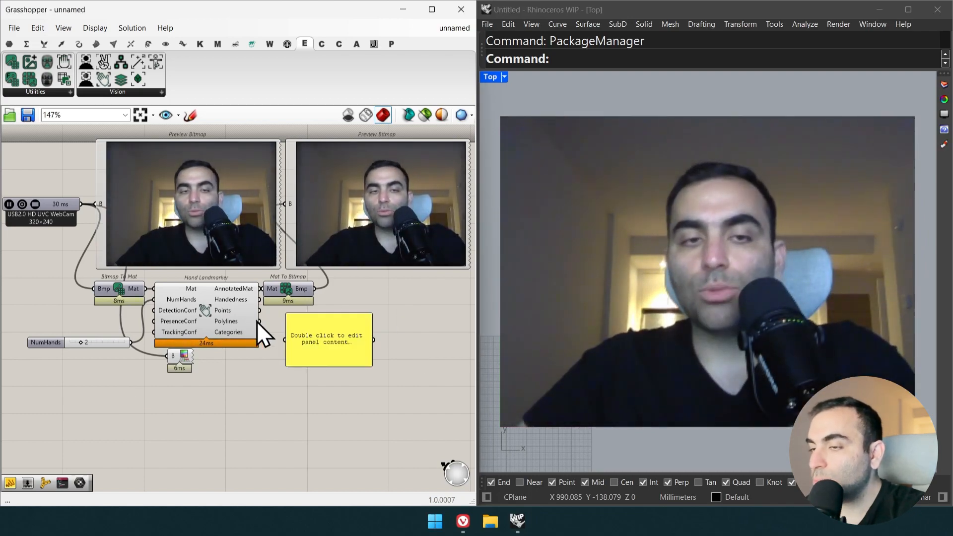
left_click_drag(258, 322, 286, 339)
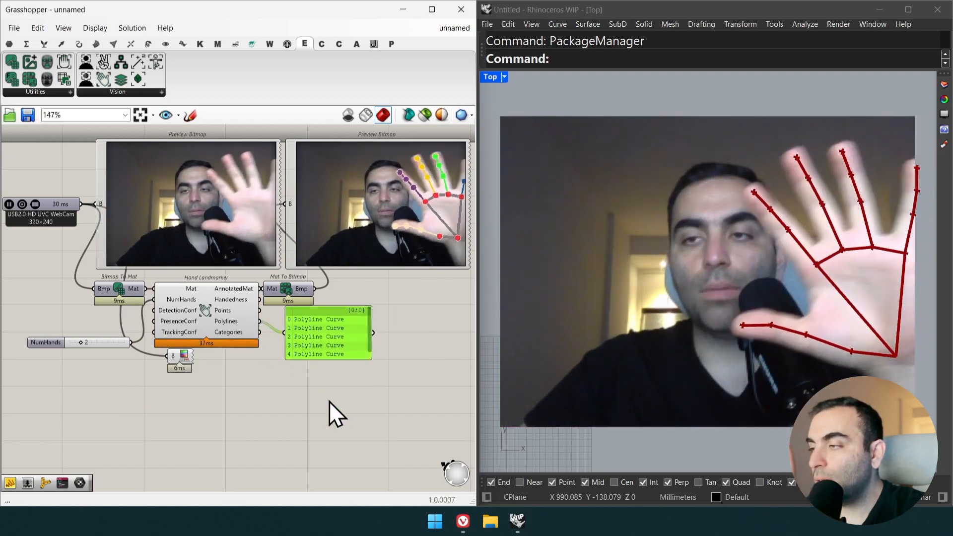
left_click(322, 393)
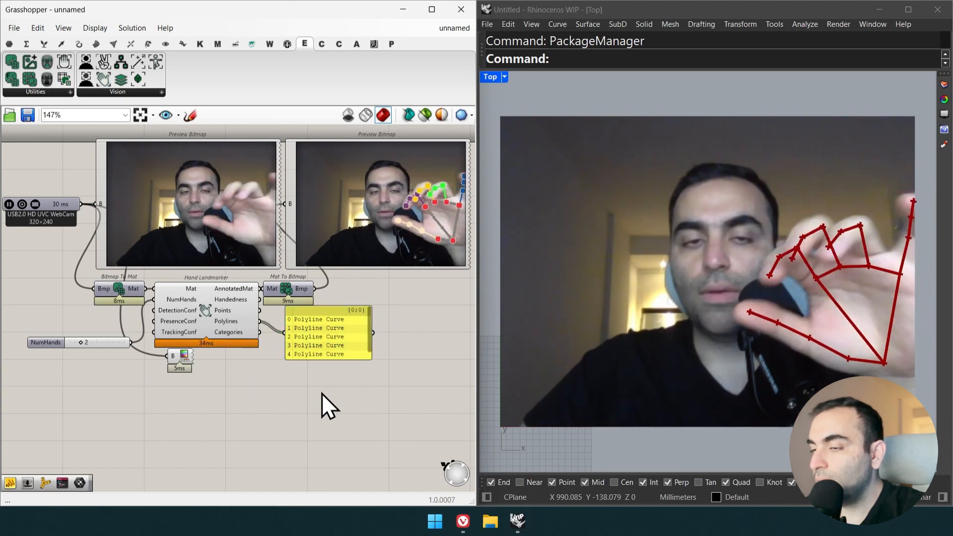
Step: Add a MultiPipe component and feed the Hand Landmarker's Polylines output into its Curves input
double_click(321, 393)
type("mul")
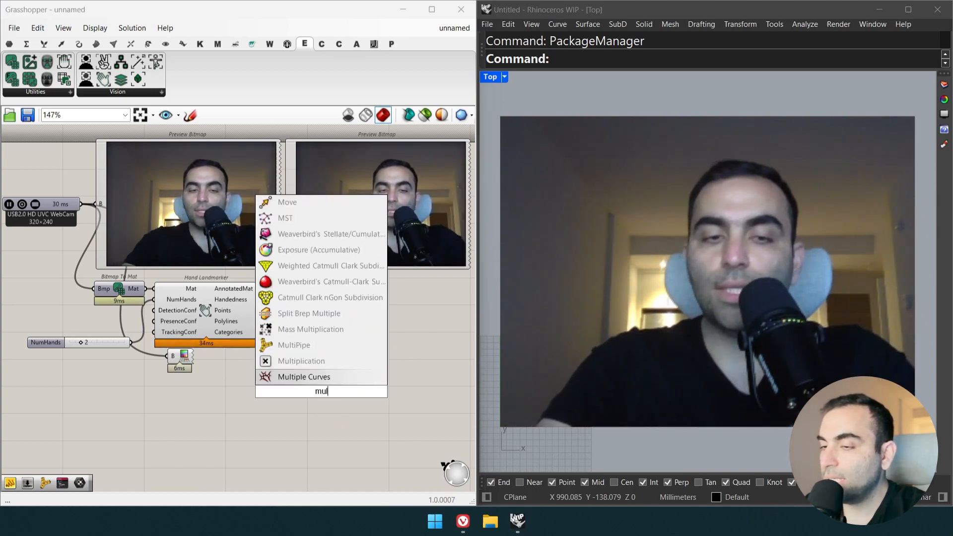
key("Up")
key("Up")
key("Return")
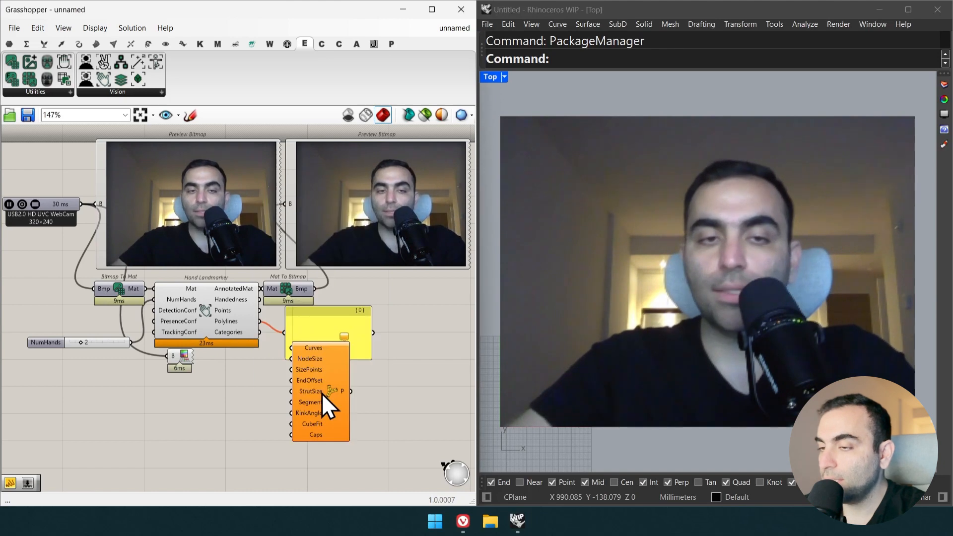
left_click_drag(259, 321, 292, 359)
Step: Drive MultiPipe's NodeSize with a new slider set to 10 and set its Caps to Round
double_click(249, 376)
type("10")
key("Return")
left_click_drag(326, 378, 347, 373)
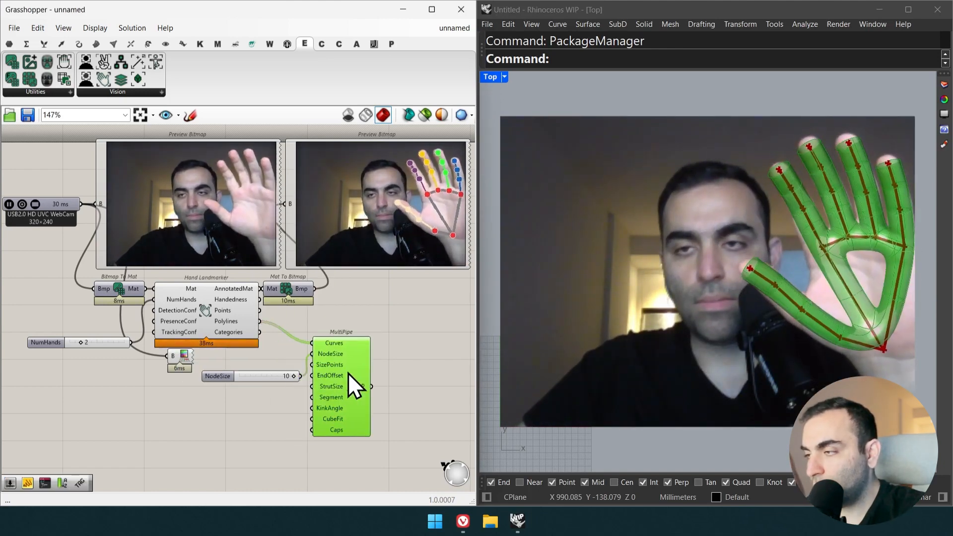
right_click(328, 431)
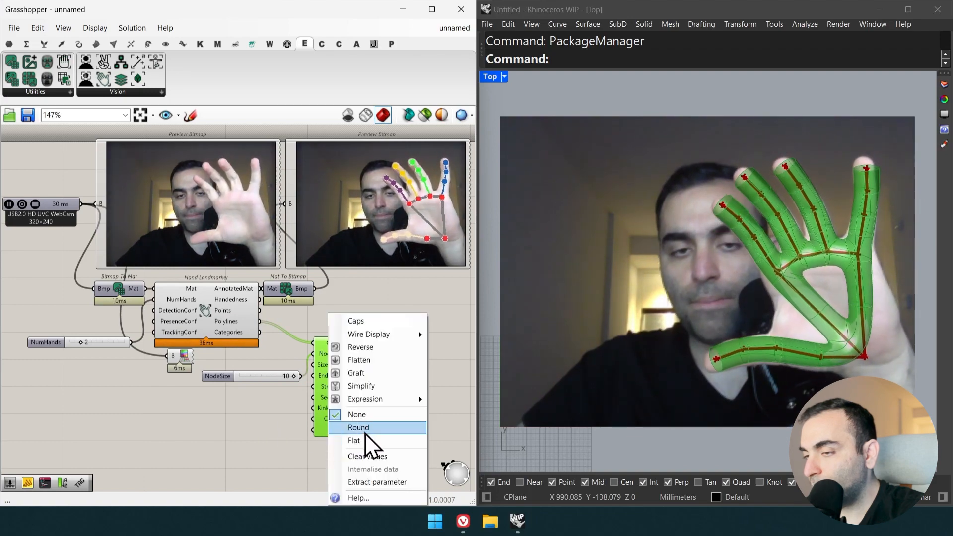
left_click(366, 431)
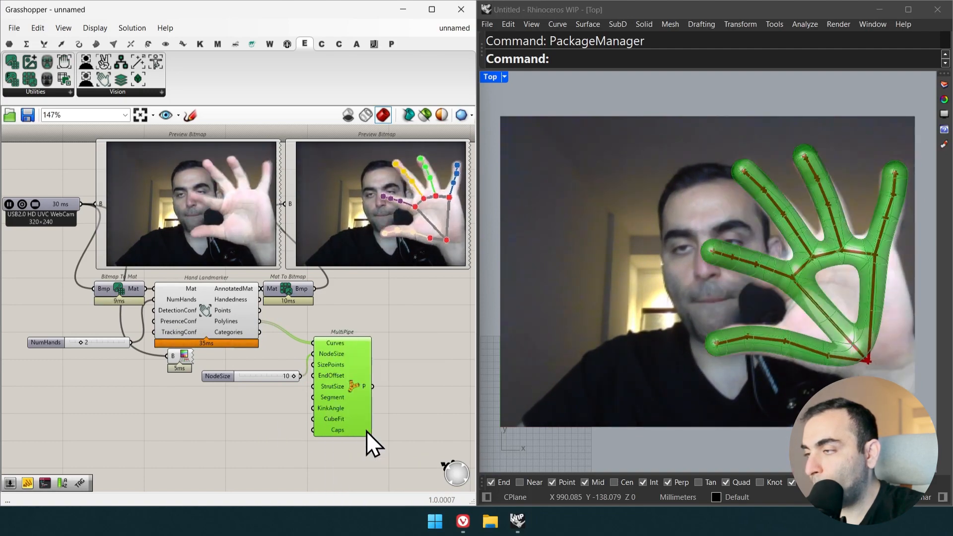
left_click(399, 406)
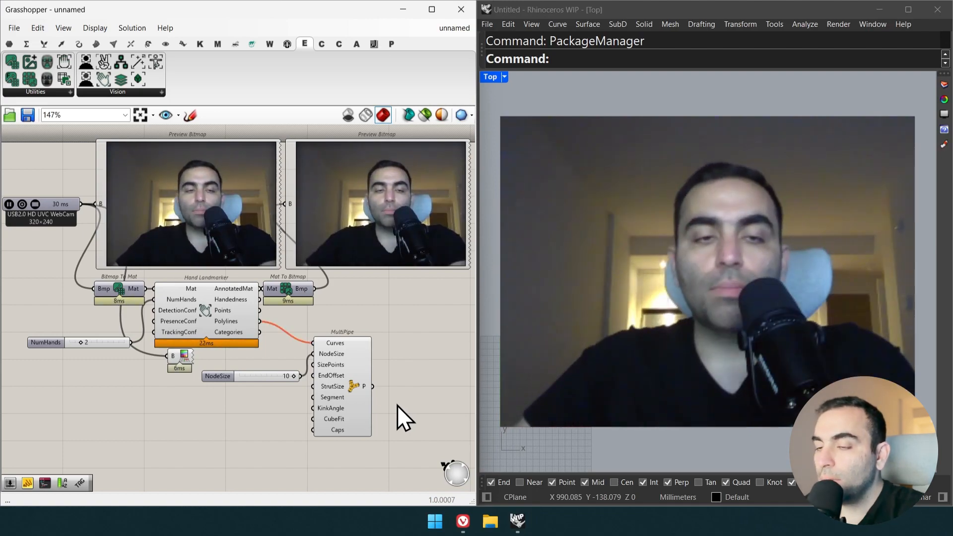
Step: Delete the MultiPipe component and its NodeSize slider
left_click_drag(397, 405, 287, 371)
key("Delete")
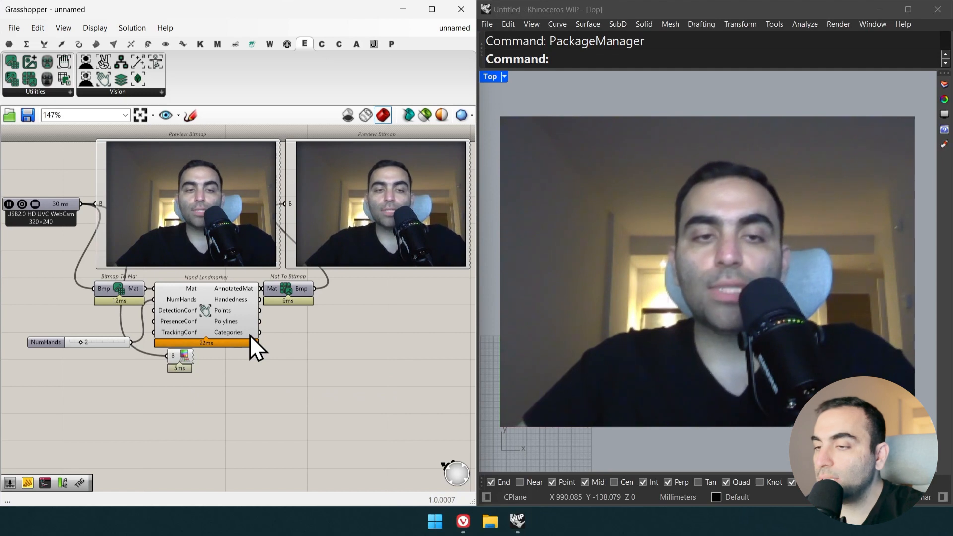
scroll(249, 335, "down", 1)
scroll(249, 323, "up", 1)
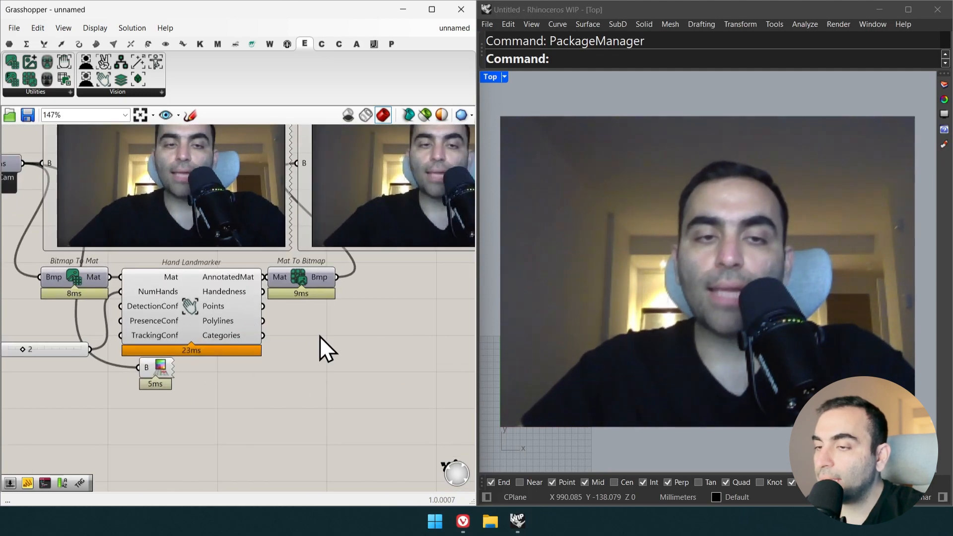
Step: Add a Text Tag 3D component with the Hand Landmarker's Points as location and Categories as text
double_click(320, 335)
type("text tag")
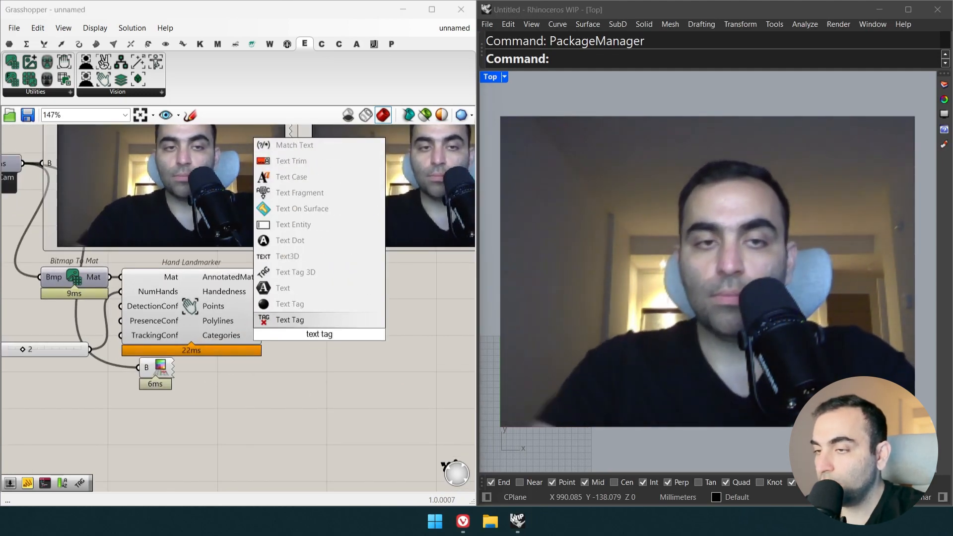
key("Return")
left_click_drag(268, 318, 264, 307)
left_click_drag(264, 335, 302, 320)
left_click_drag(323, 327, 323, 350)
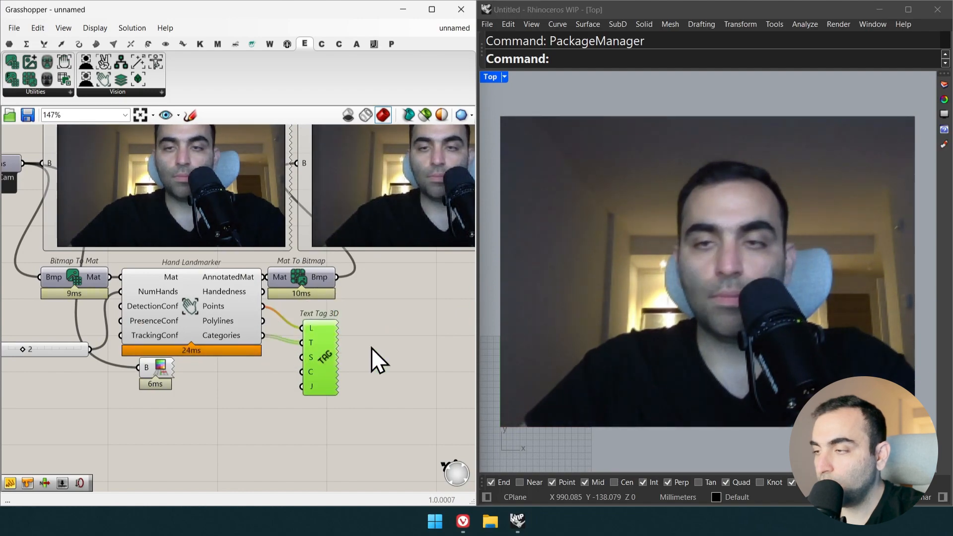
Step: Drive the Text Tag 3D size with a slider set to 8 and set its justification to Middle Center
double_click(211, 404)
type("10")
key("Return")
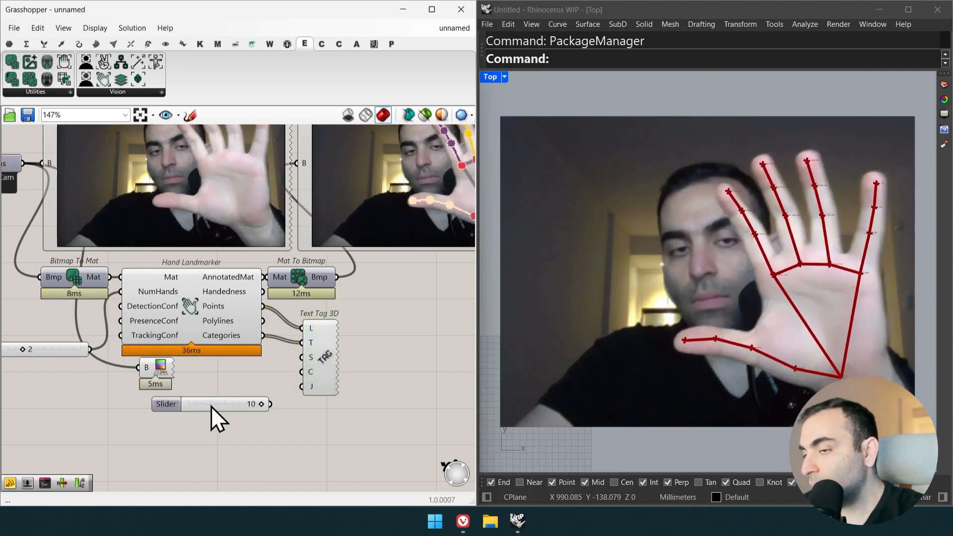
left_click_drag(302, 357, 247, 403)
right_click(311, 388)
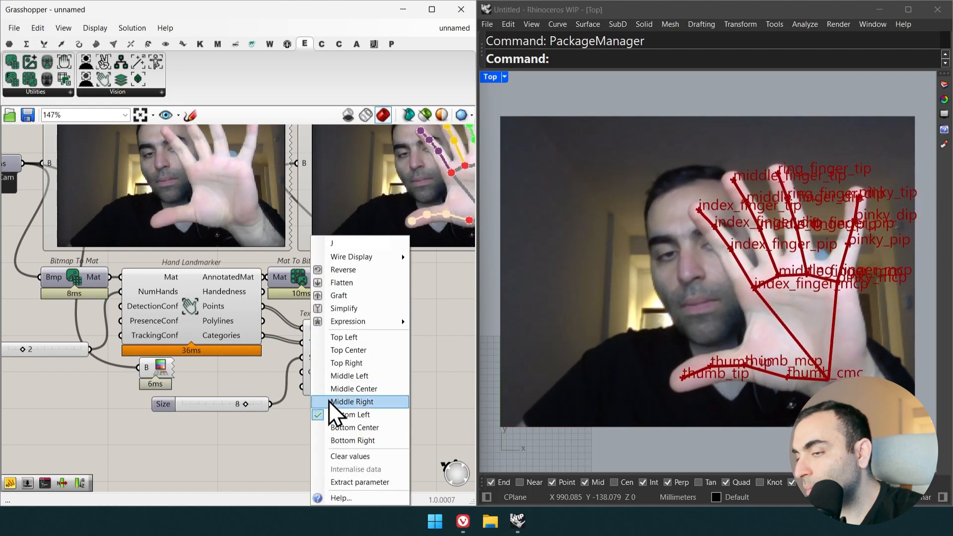
left_click(364, 392)
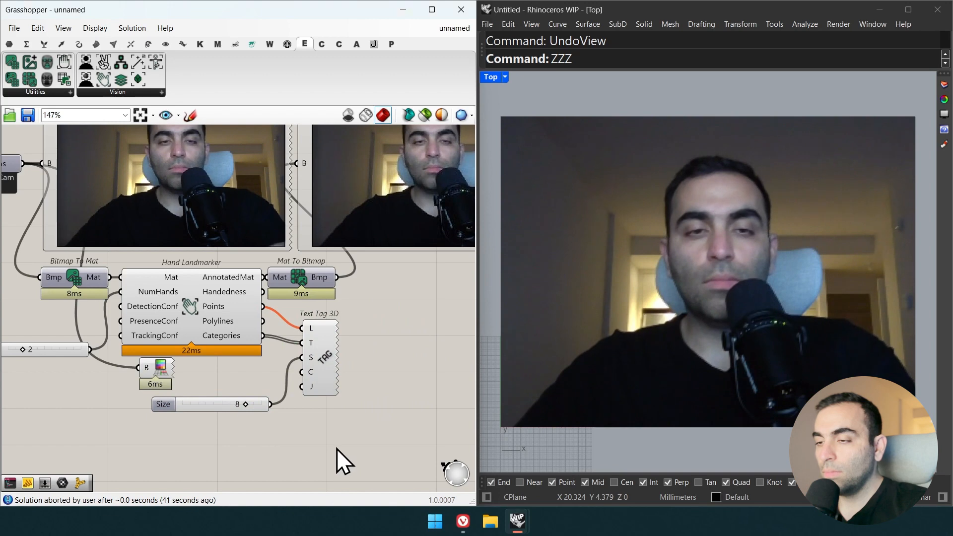
Step: Replace the Text Tag 3D and its Size slider with a Finger Counter fed by the Hand Landmarker's Points output
left_click_drag(337, 451, 261, 383)
key("Delete")
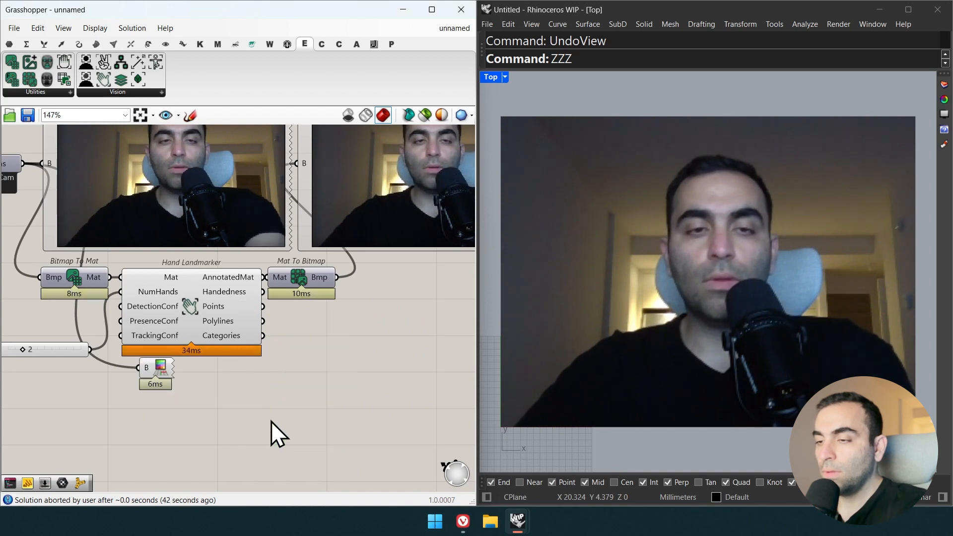
left_click_drag(64, 67, 263, 307)
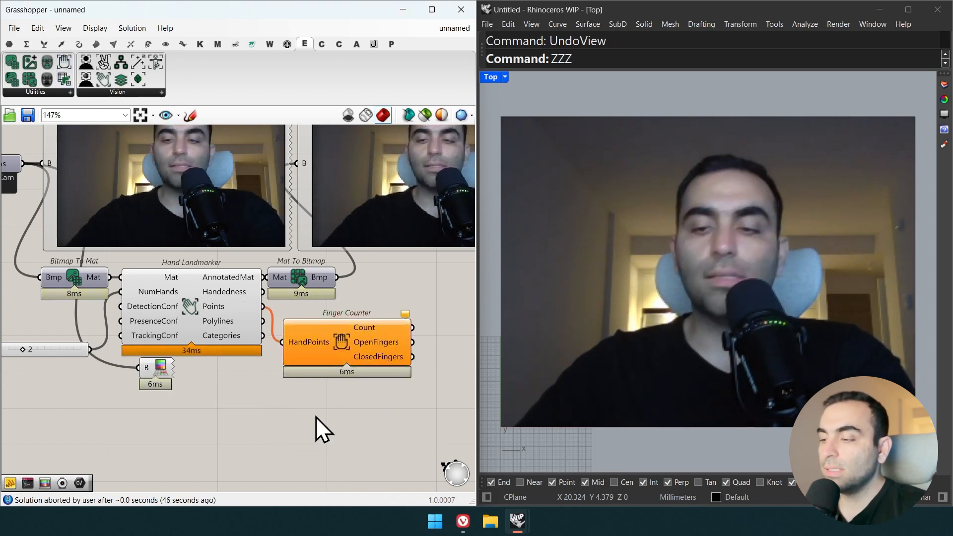
Step: Show the Finger Counter's Count output in a new panel, and switch the panel to OpenFingers
double_click(315, 417)
type("panel")
key("Return")
left_click_drag(412, 327, 260, 416)
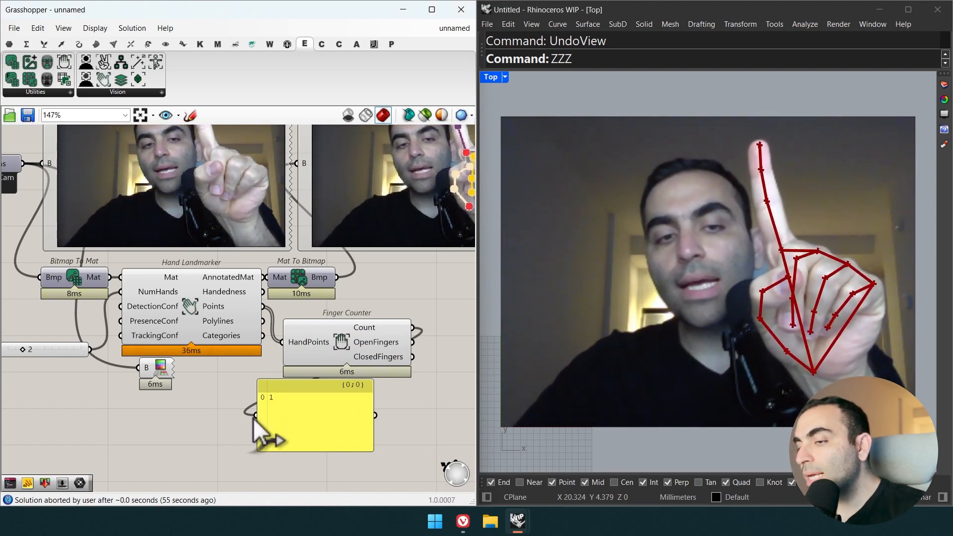
left_click_drag(254, 415, 413, 342)
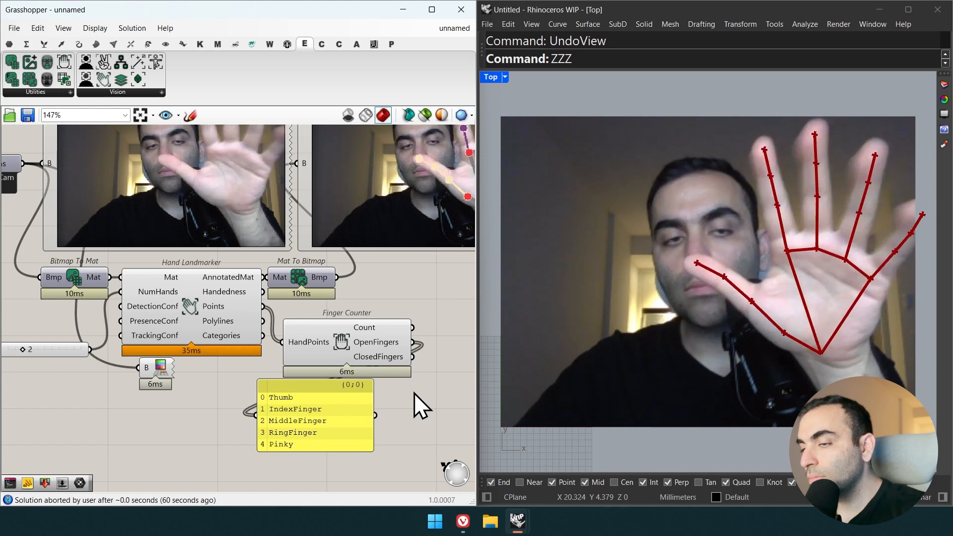
Step: Replace the Hand Landmarker, Finger Counter and panel with a Hand Gesture component fed by Bitmap To Mat
left_click_drag(389, 404, 209, 300)
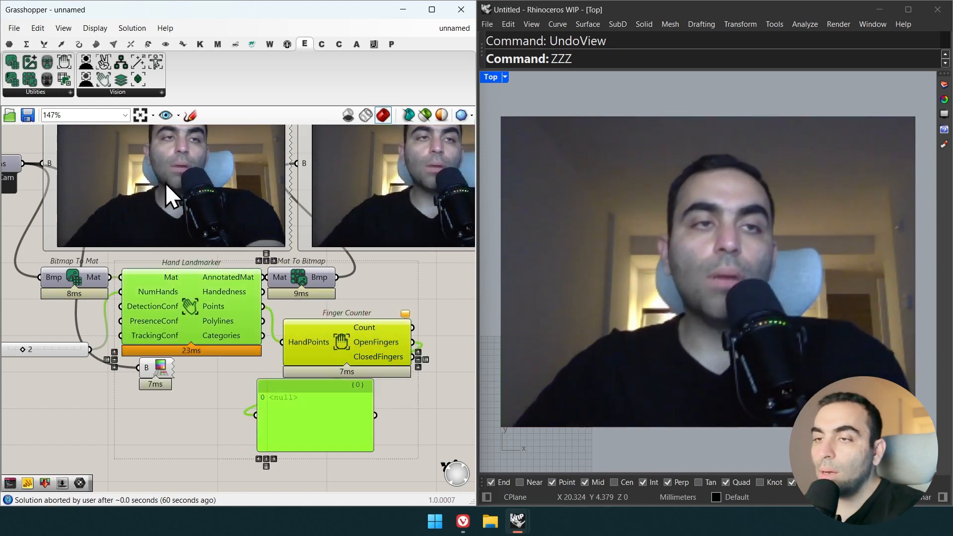
key("Delete")
left_click(114, 93)
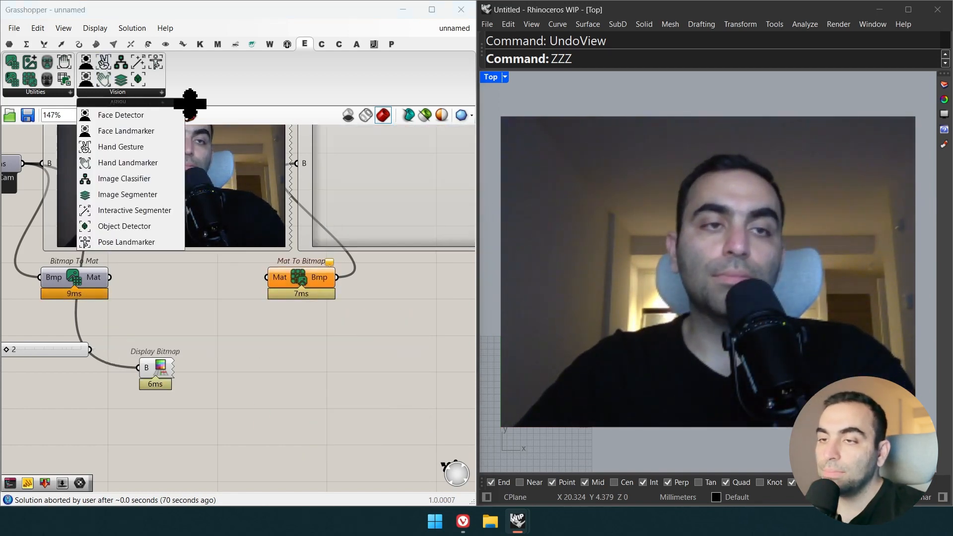
left_click_drag(180, 146, 180, 298)
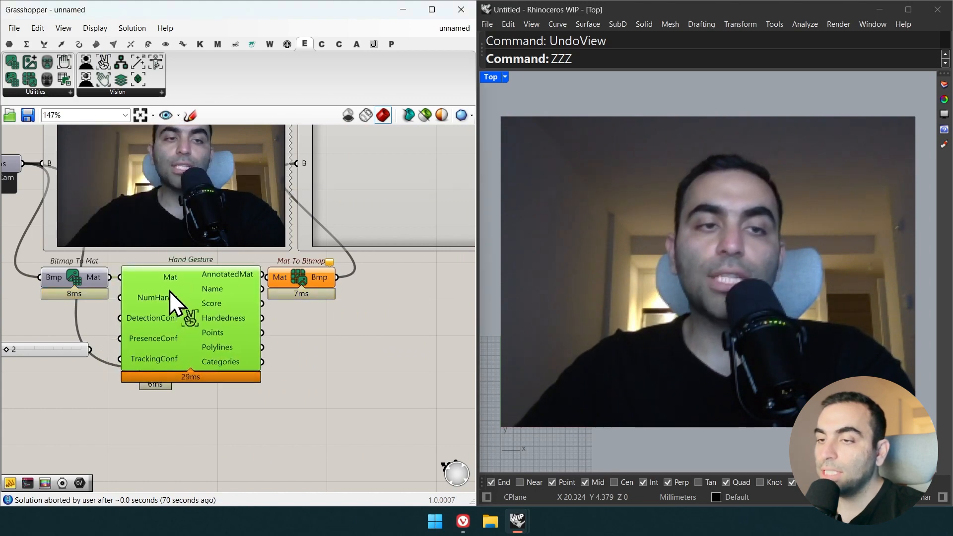
Step: Show the Hand Gesture component's Name output in a new panel
double_click(345, 348)
type("\"")
key("Return")
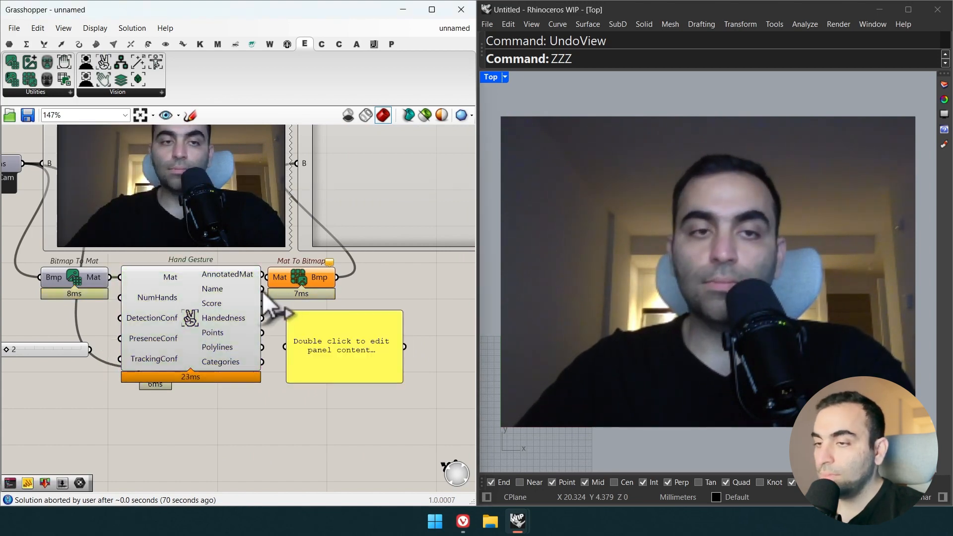
left_click_drag(263, 289, 294, 346)
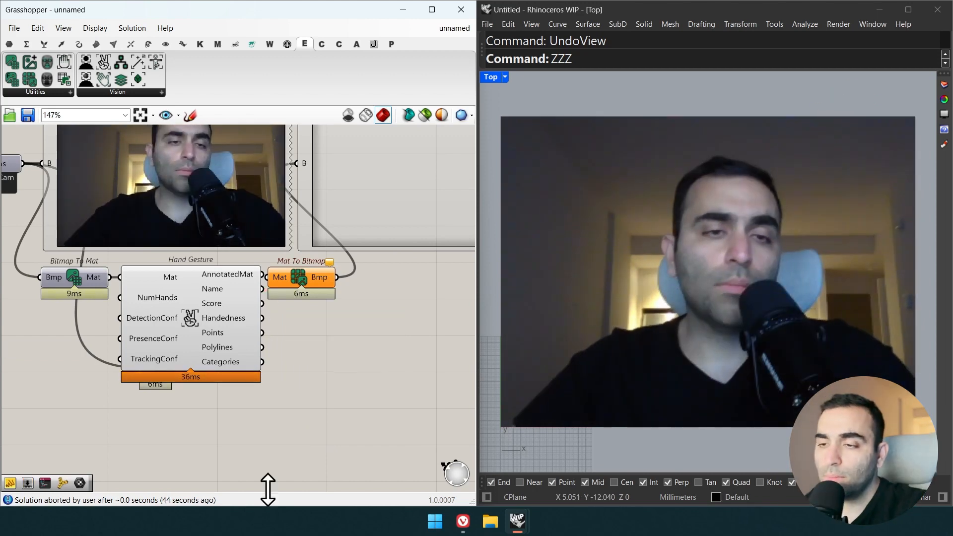
Step: Replace Hand Gesture with an Image Segmenter fed by Bitmap To Mat, and connect its Masks output to Mat To Bitmap
left_click(190, 330)
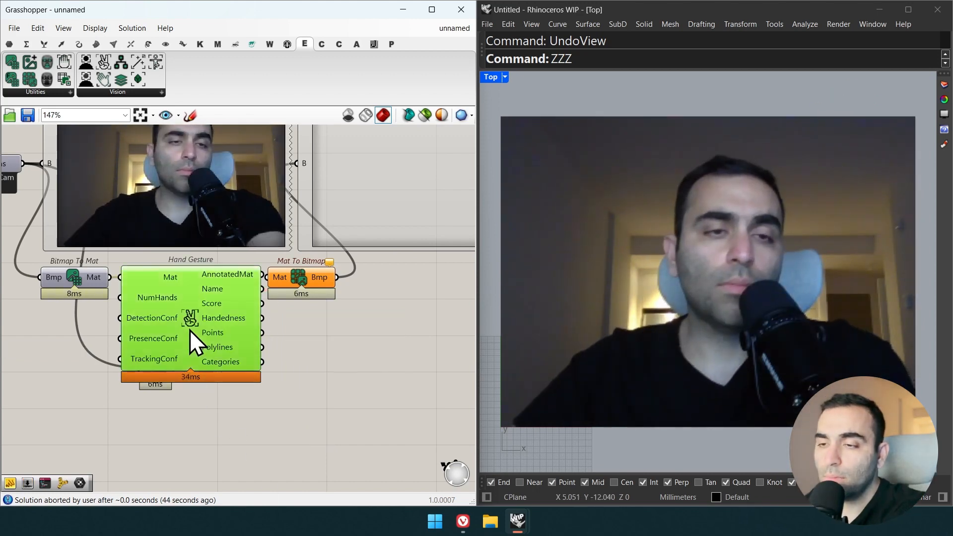
key("Delete")
left_click(184, 288)
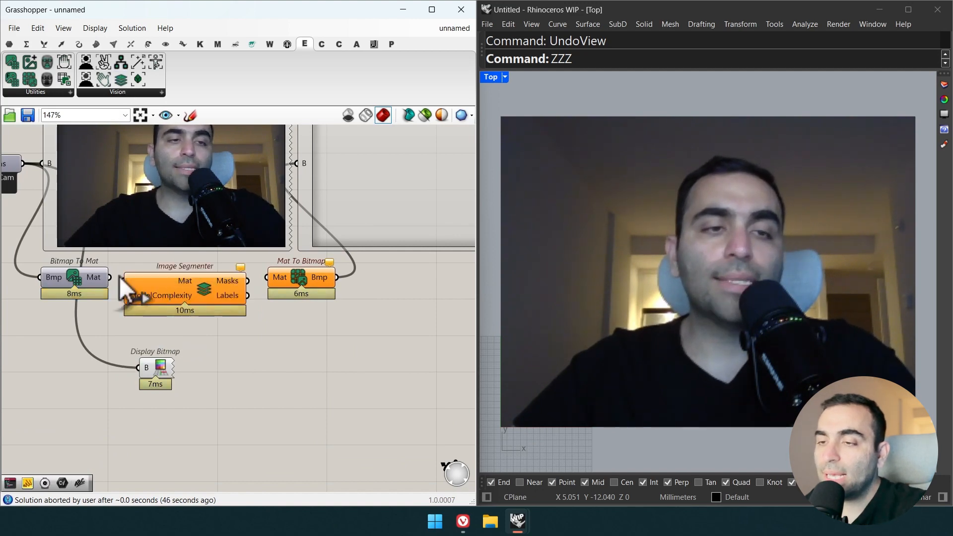
left_click_drag(110, 277, 156, 288)
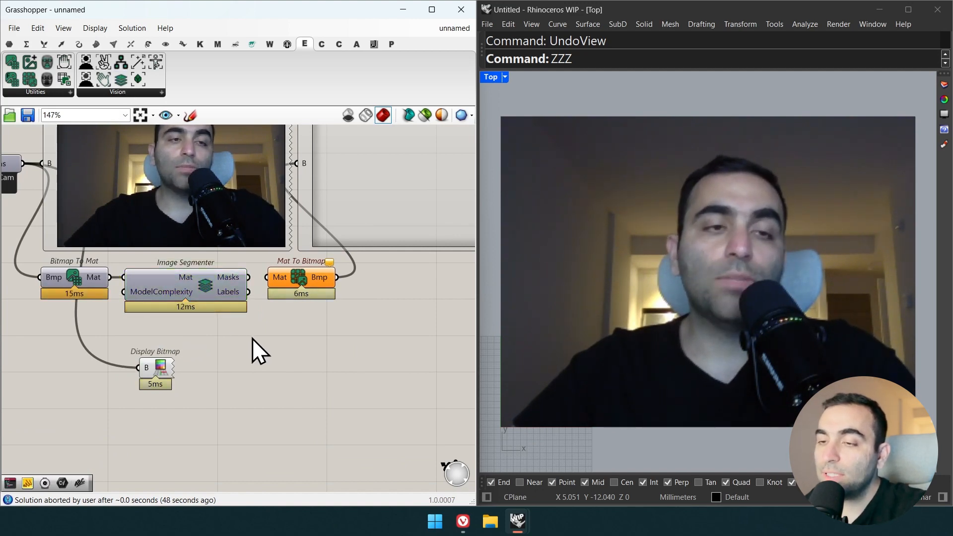
left_click_drag(248, 277, 266, 279)
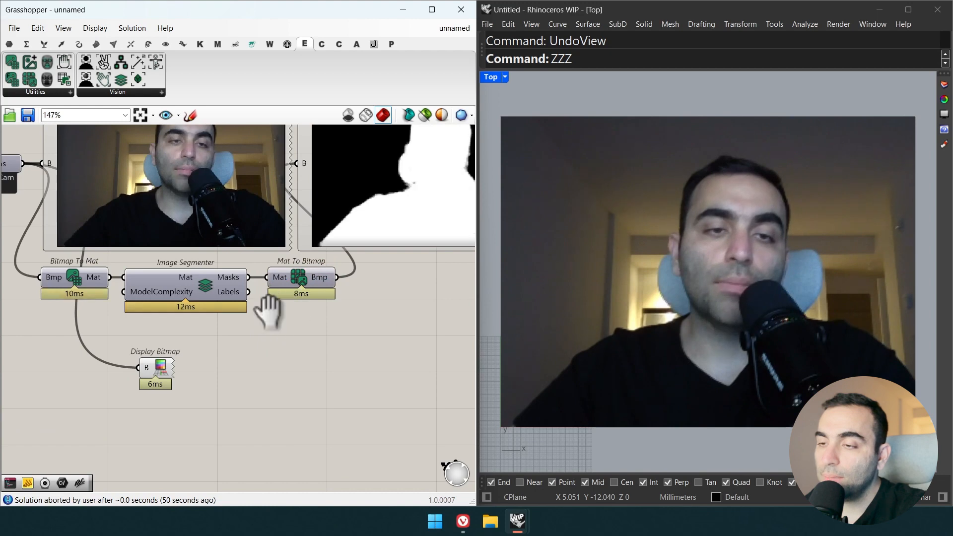
Step: Add a number slider set to 4, connect it to the Image Segmenter's ModelComplexity input, and place it beneath the component
right_click_drag(268, 310, 214, 353)
mouse_move(115, 337)
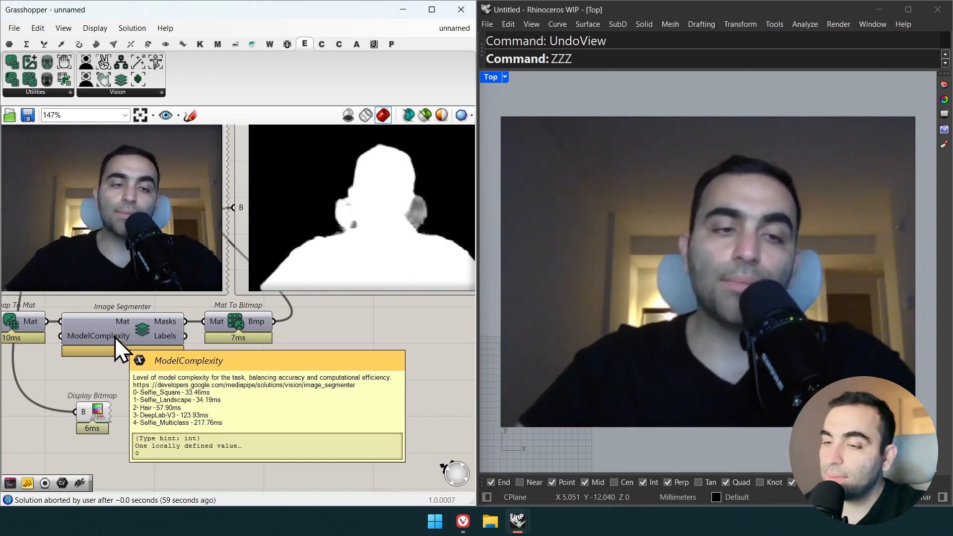
double_click(70, 381)
type("4")
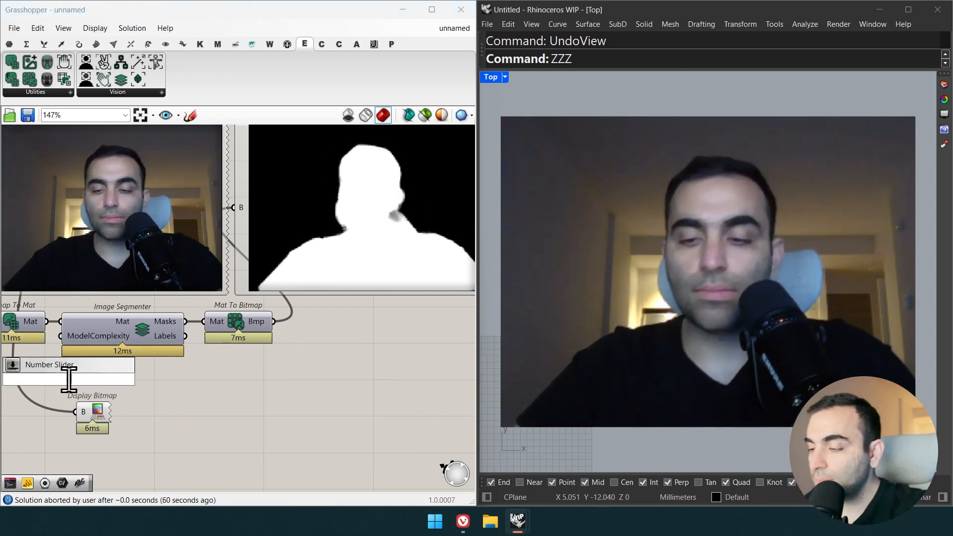
key("Return")
left_click_drag(130, 380, 64, 340)
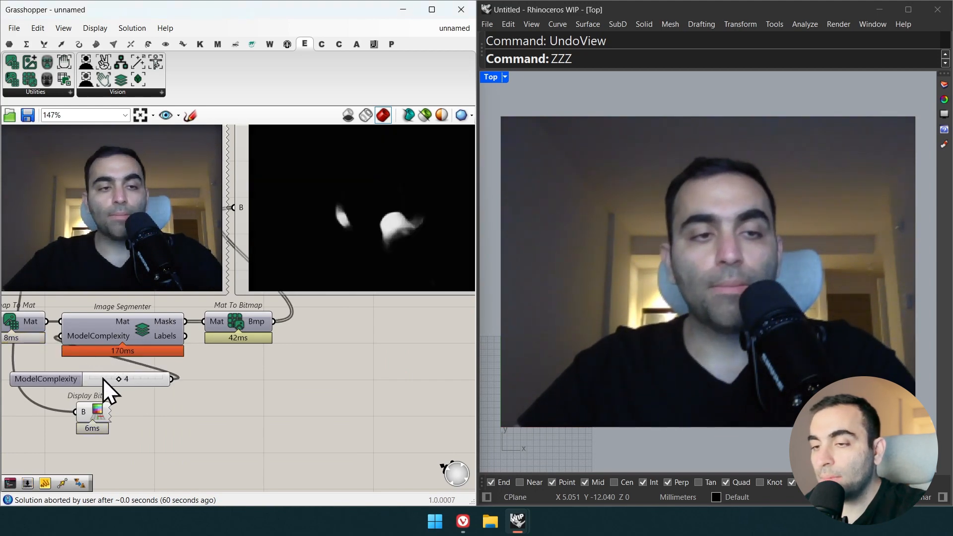
left_click_drag(130, 383, 99, 383)
left_click(193, 377)
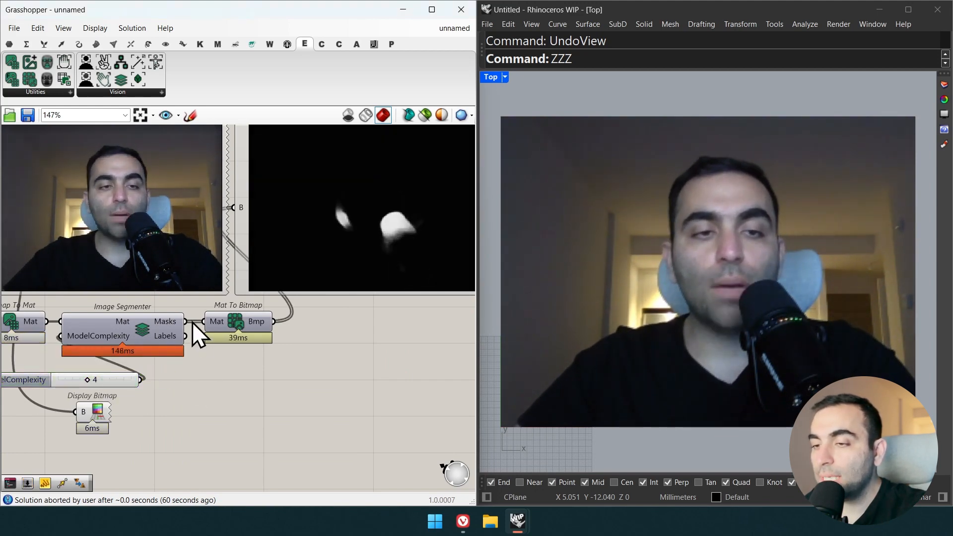
Step: Show the Image Segmenter's Labels output in a new panel, enlarged to fit the whole label list
double_click(247, 386)
type("//")
key("Return")
left_click_drag(185, 336, 226, 390)
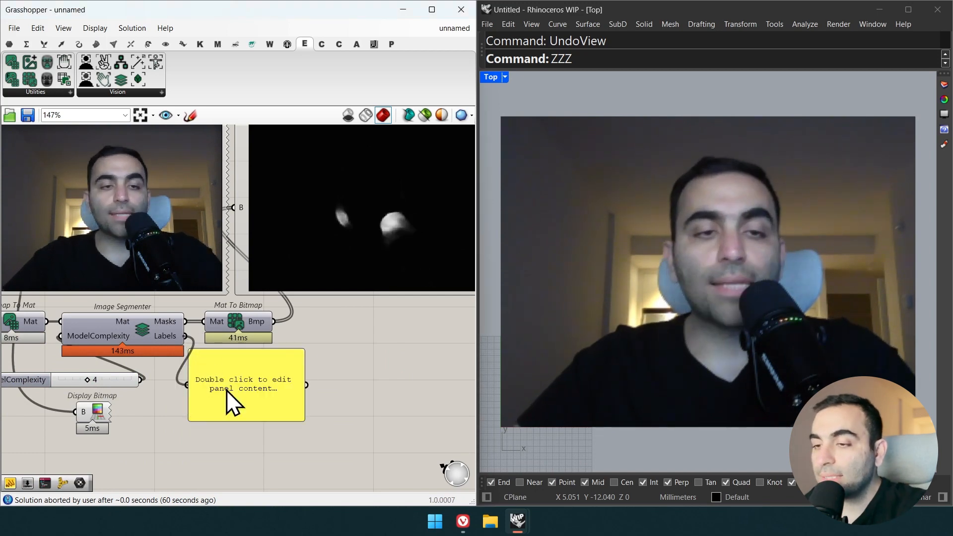
left_click_drag(265, 430, 266, 450)
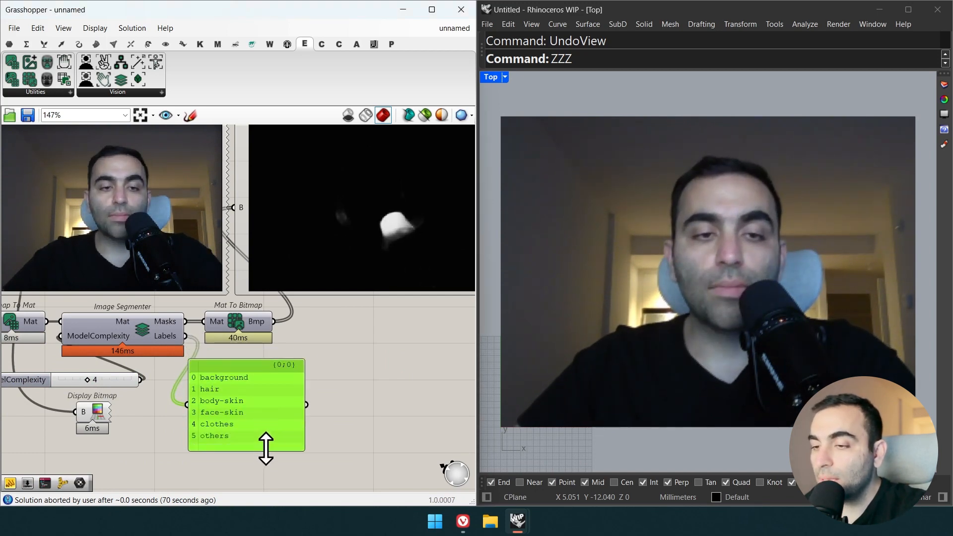
left_click_drag(222, 398, 222, 403)
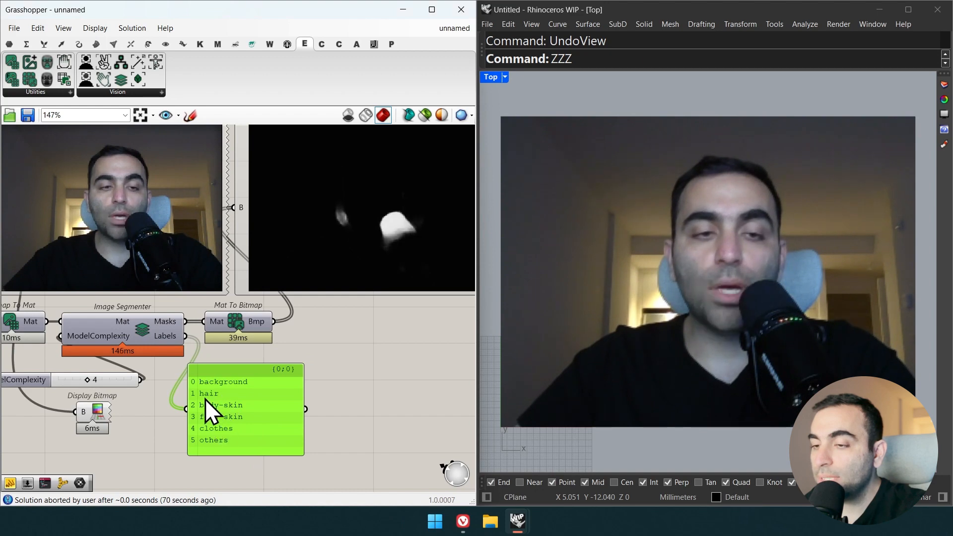
Step: Pick one mask with a List Item fed by Masks and an index slider of 2, and send it to Mat To Bitmap
double_click(344, 377)
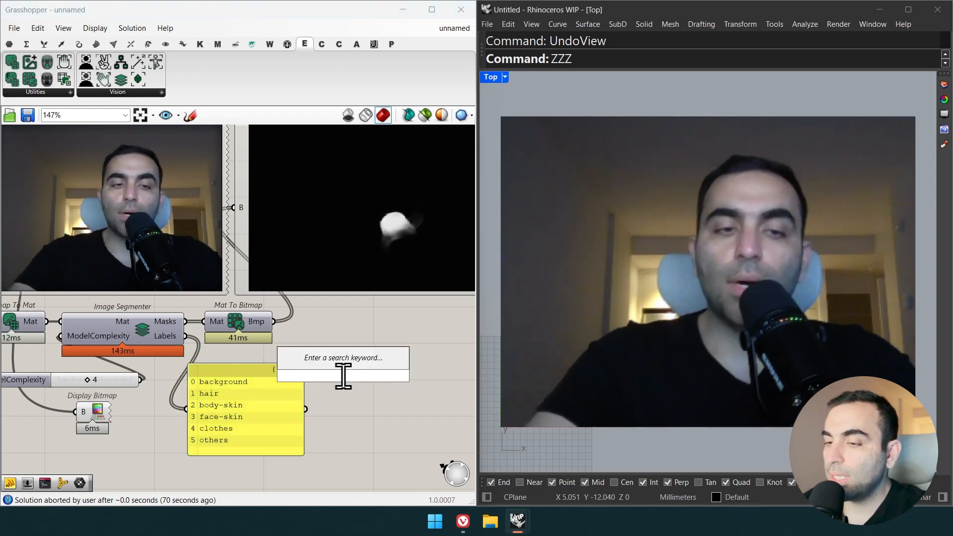
type("list item")
key("Return")
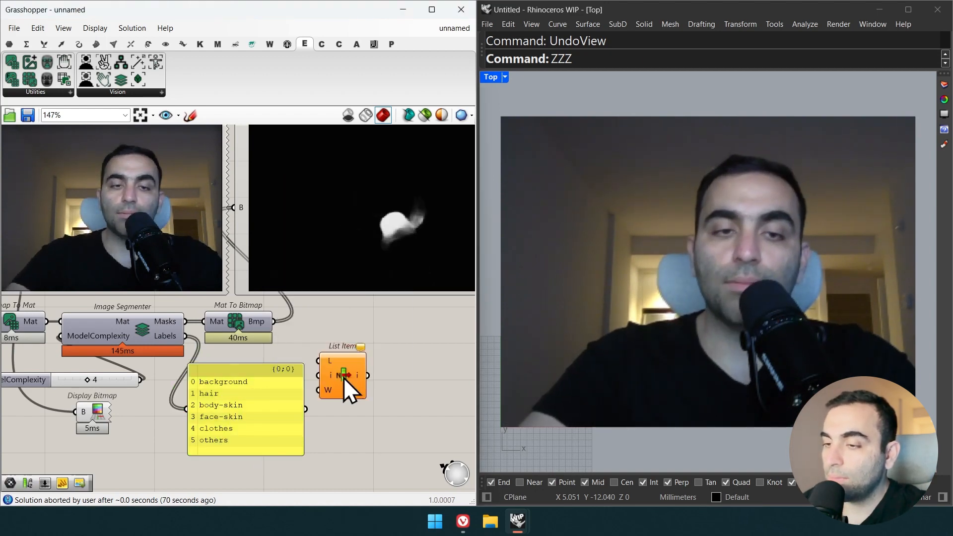
left_click_drag(242, 350, 185, 325)
left_click_drag(226, 373, 219, 408)
double_click(237, 378)
type("2")
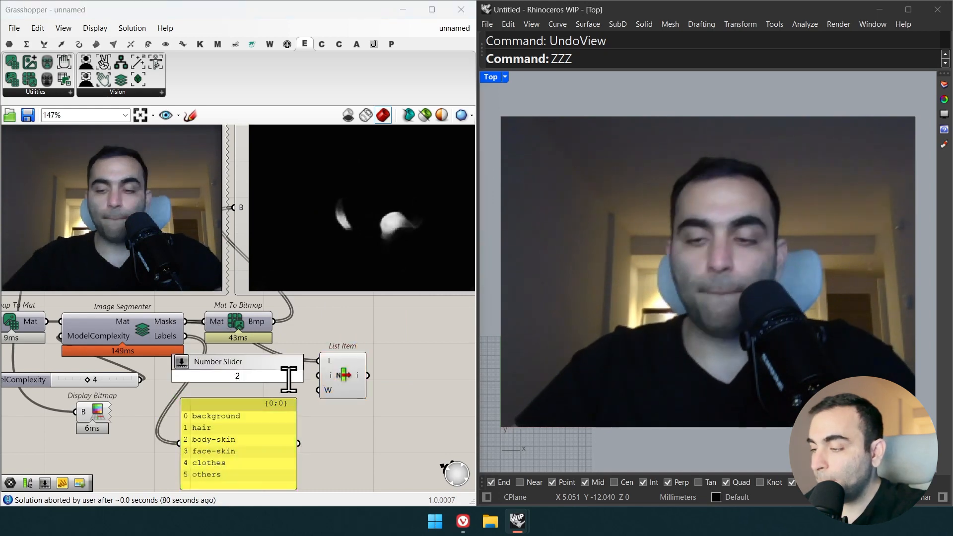
key("Return")
left_click_drag(312, 377, 318, 375)
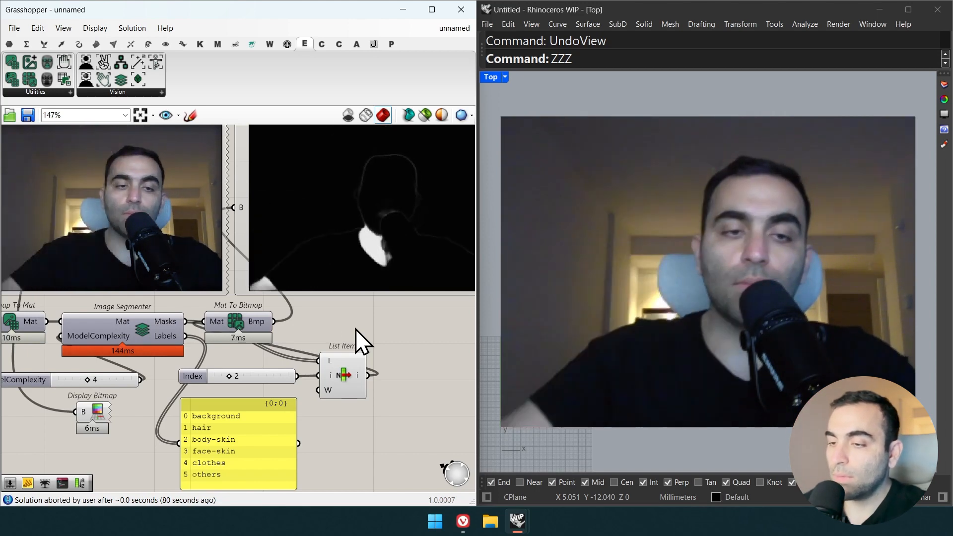
Step: Set the List Item's index slider to 3 to isolate the face-skin mask
double_click(240, 383)
type("3")
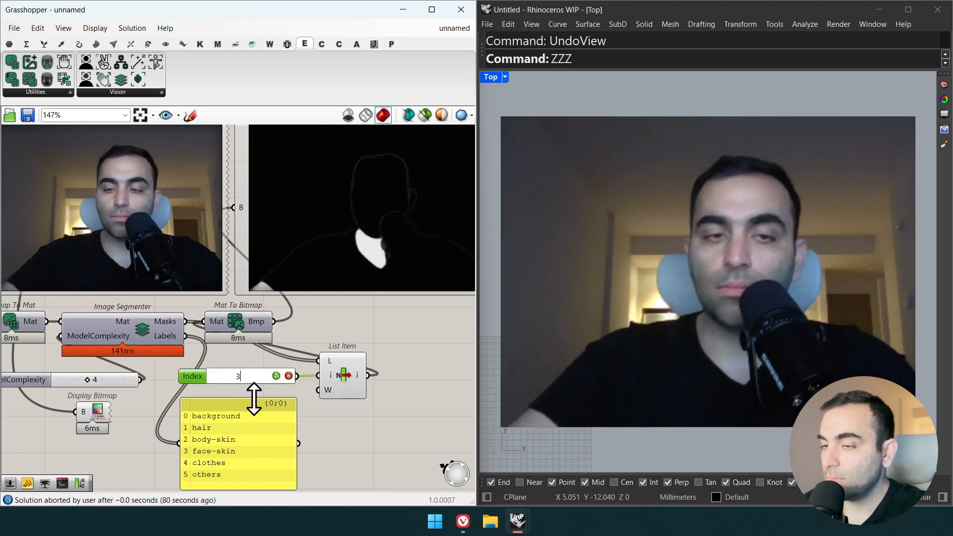
key("Return")
left_click(384, 441)
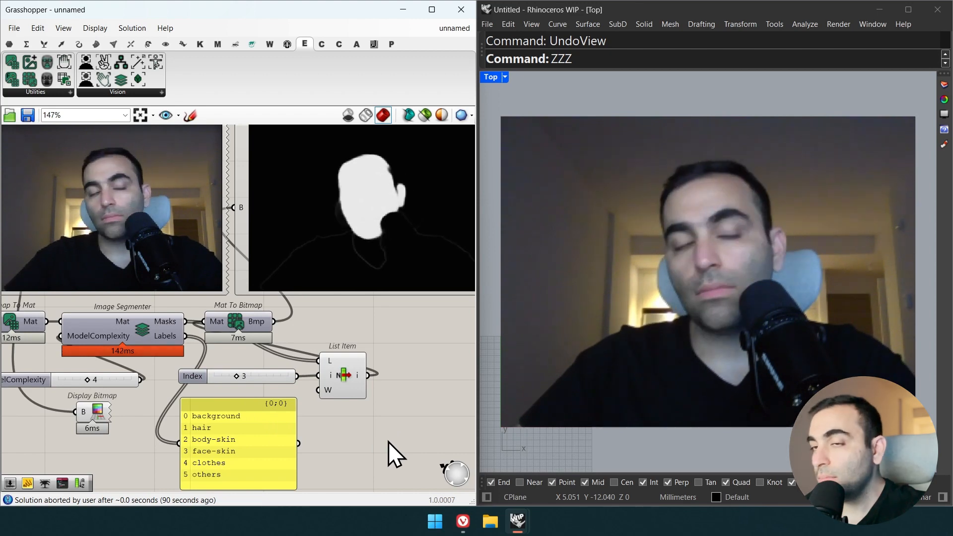
Step: Add an Image Contour component fed by the List Item's output, and connect its Image output to Mat To Bitmap
left_click(68, 93)
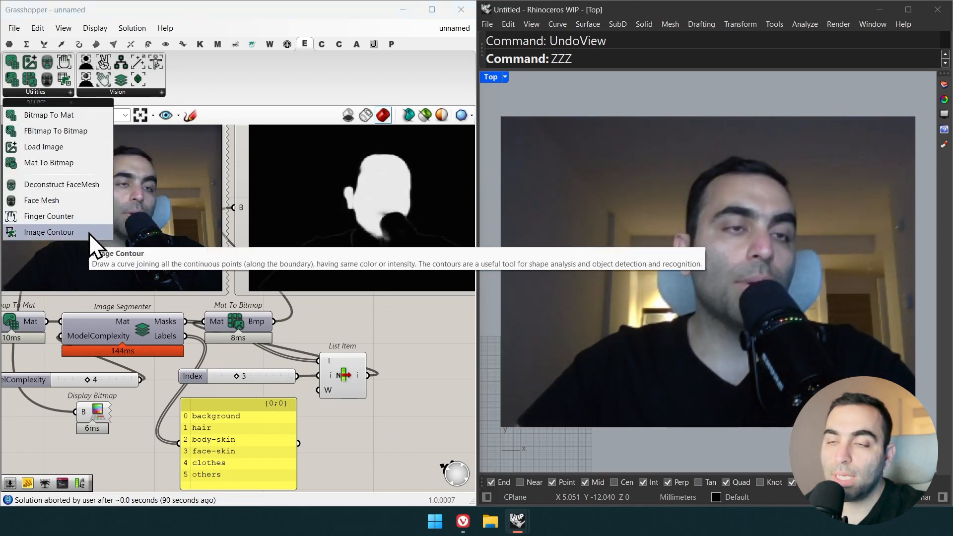
left_click_drag(88, 234, 420, 388)
right_click_drag(420, 389, 398, 382)
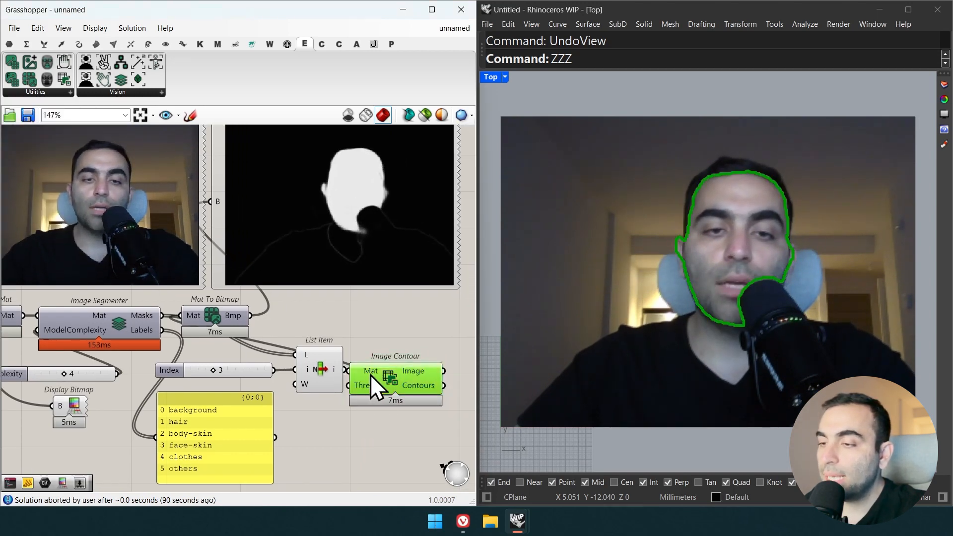
left_click_drag(370, 374, 373, 373)
right_click_drag(407, 421, 398, 419)
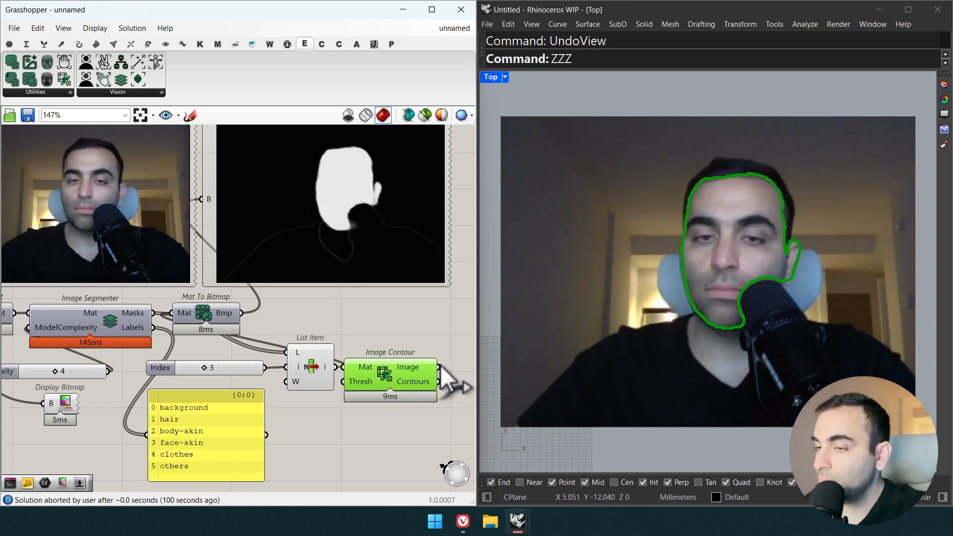
left_click_drag(440, 365, 171, 313)
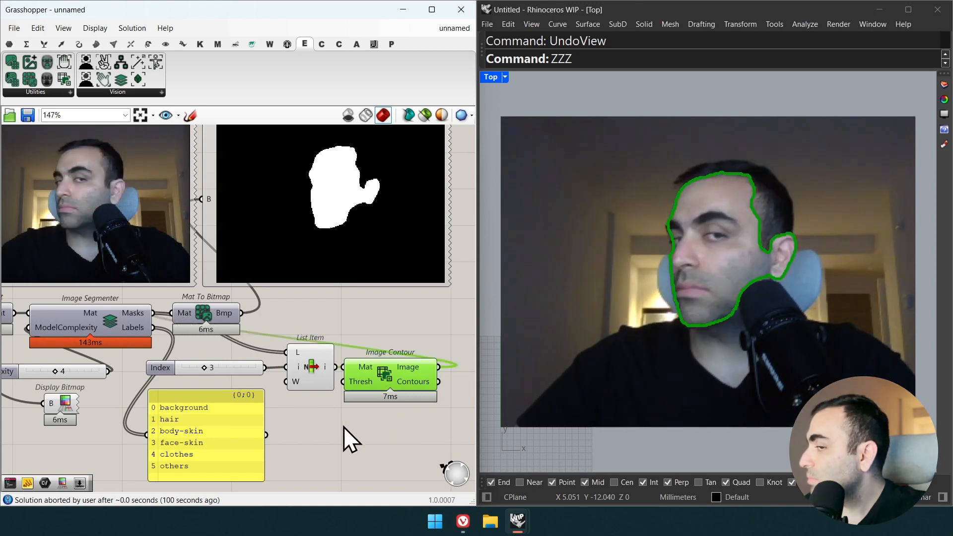
Step: Set the List Item's index slider to 4 to contour the clothes mask
double_click(230, 368)
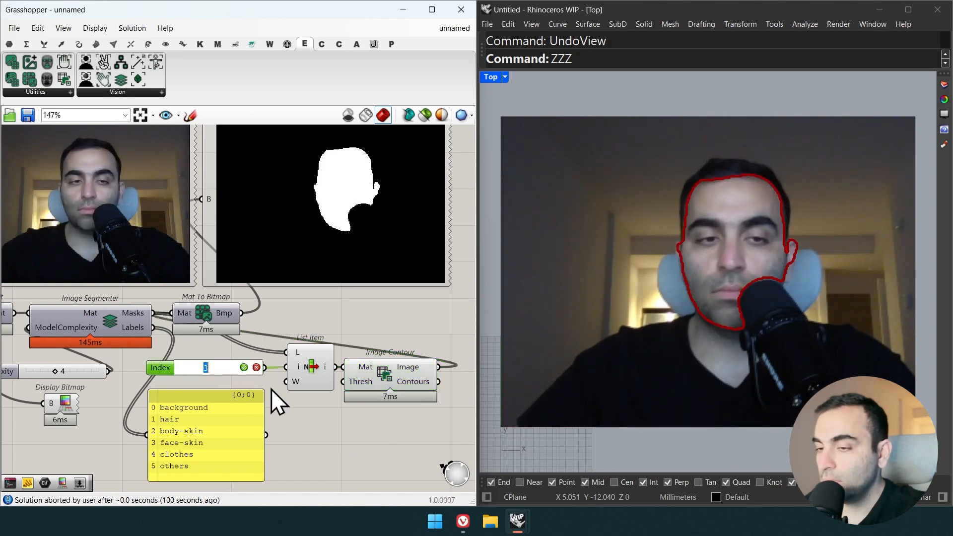
type("4")
key("Return")
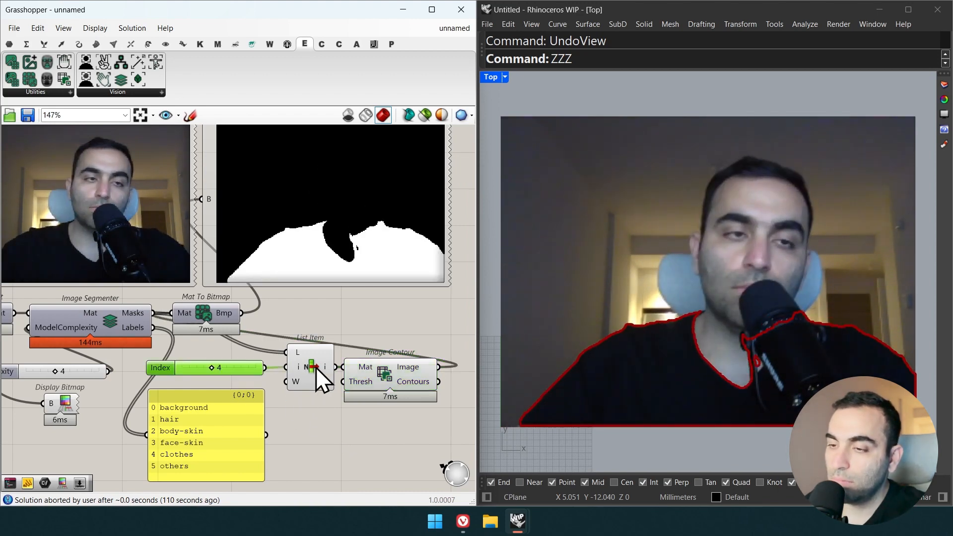
scroll(315, 367, "down", 1)
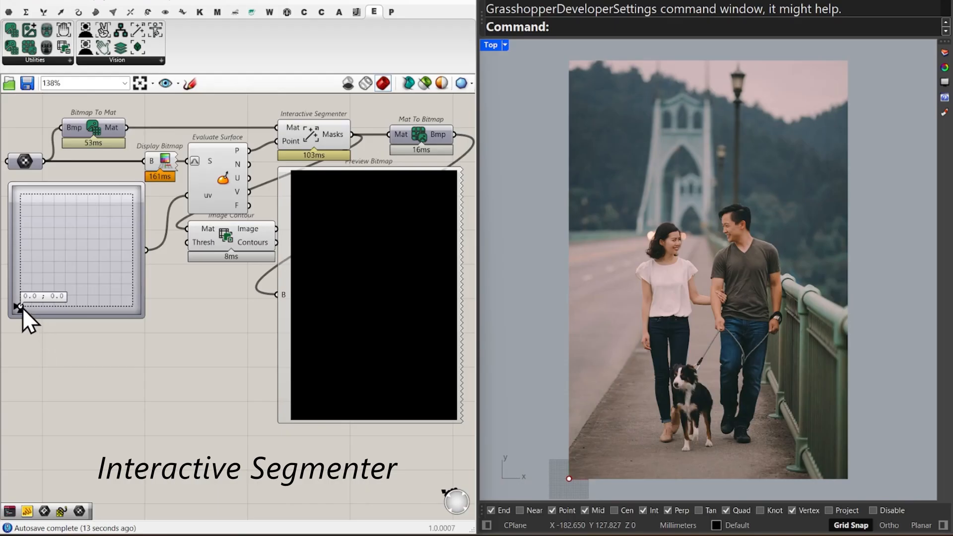
Step: Move the Interactive Segmenter's 2D slider point to about 0.37, 0.42 on the woman, and then down onto the dog
left_click_drag(22, 307, 64, 260)
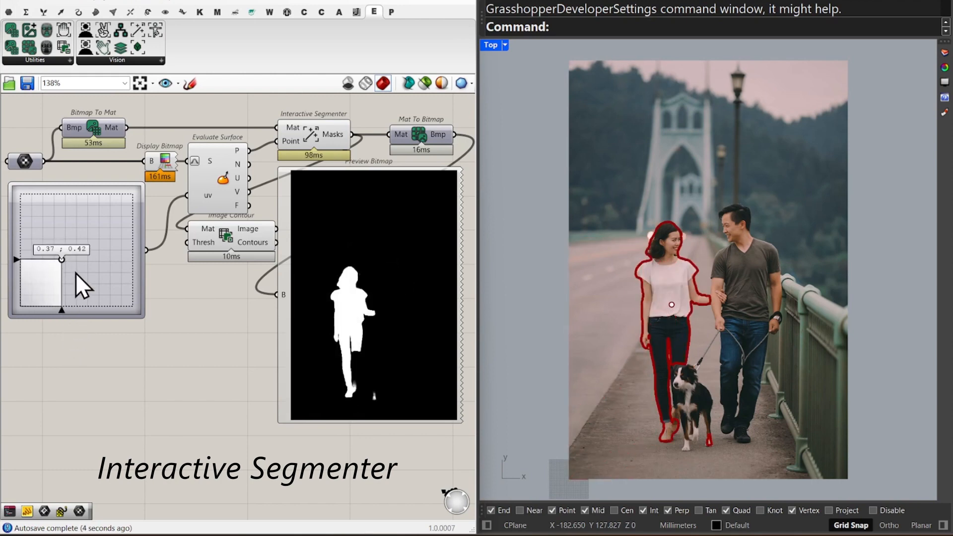
mouse_move(64, 260)
left_mouse_down()
mouse_move(93, 260)
mouse_move(71, 285)
left_mouse_up()
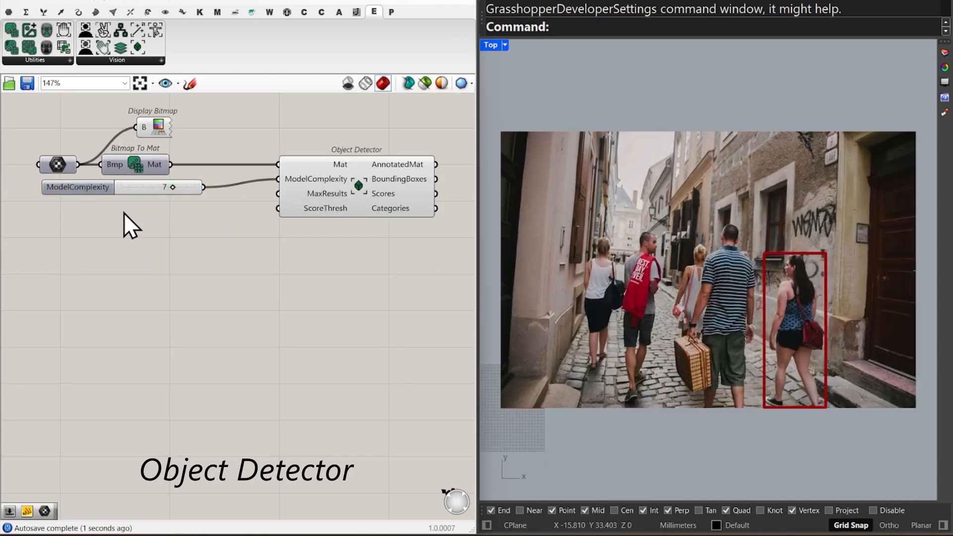
Step: Feed the Object Detector's MaxResults input from a new slider of -1 and its ScoreThresh input from a new slider of 0.25
double_click(124, 213)
type("-1")
key("Return")
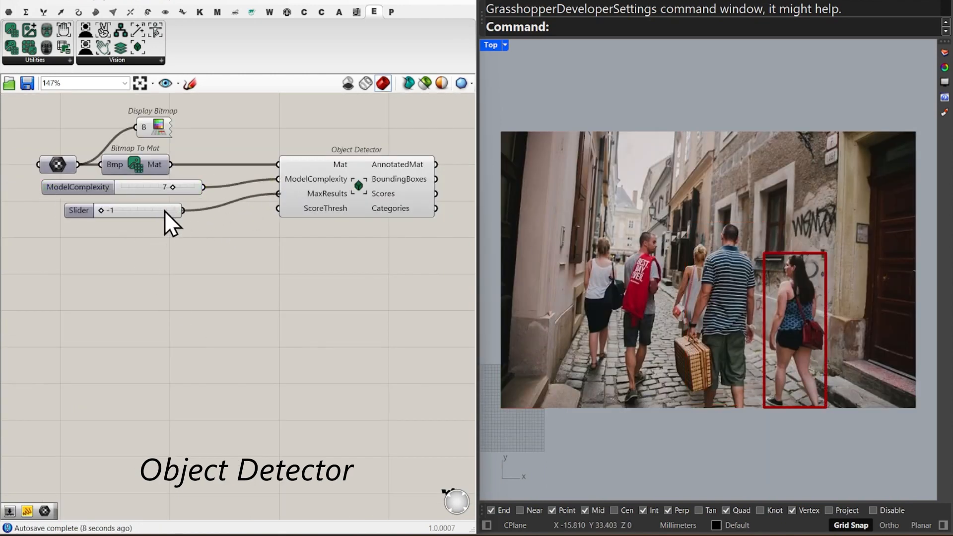
double_click(161, 238)
type("0.25")
key("Return")
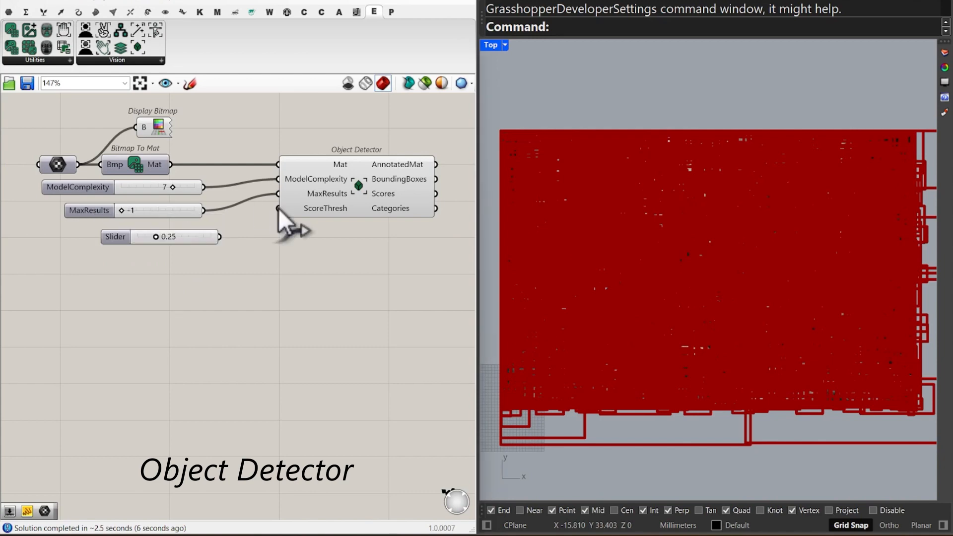
left_click_drag(279, 208, 219, 237)
Step: Align and evenly space the ModelComplexity, MaxResults and ScoreThresh sliders under Bitmap To Mat
left_click_drag(119, 239, 56, 166)
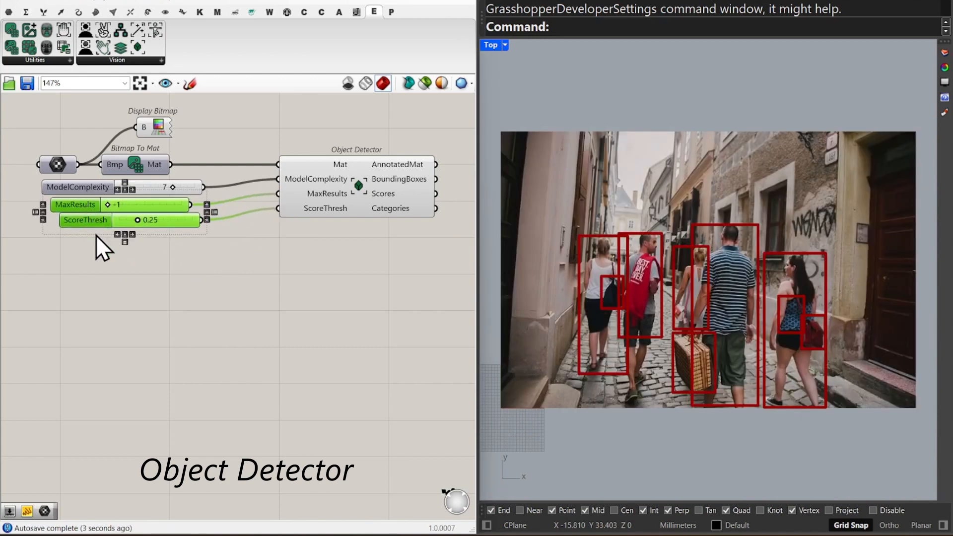
left_click(118, 235)
left_click(206, 191)
left_click(321, 285)
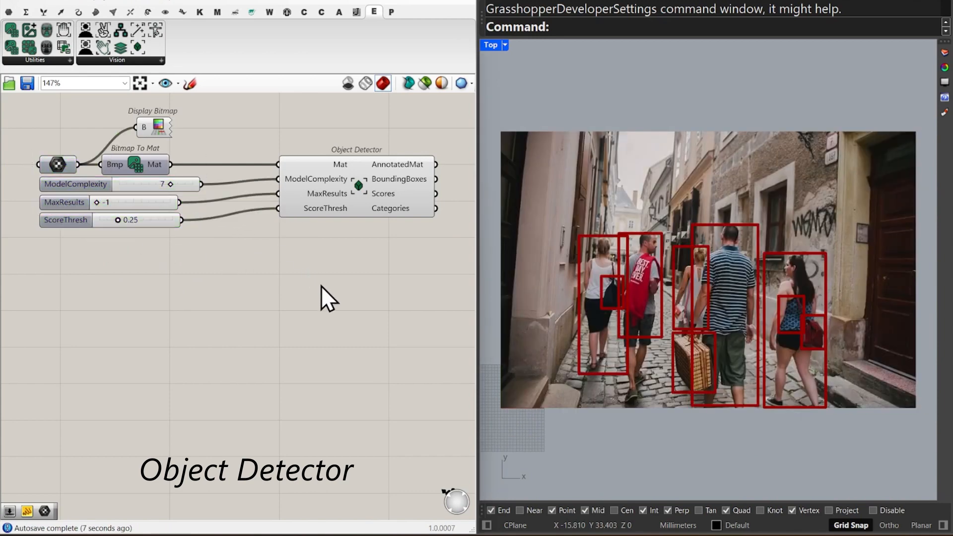
Step: Add two List Item components, feeding one from the Object Detector's BoundingBoxes and the other from its Categories
double_click(339, 277)
type("list item")
key("Return")
left_click_drag(435, 180, 349, 338)
left_click_drag(323, 329, 436, 208)
left_click(391, 191)
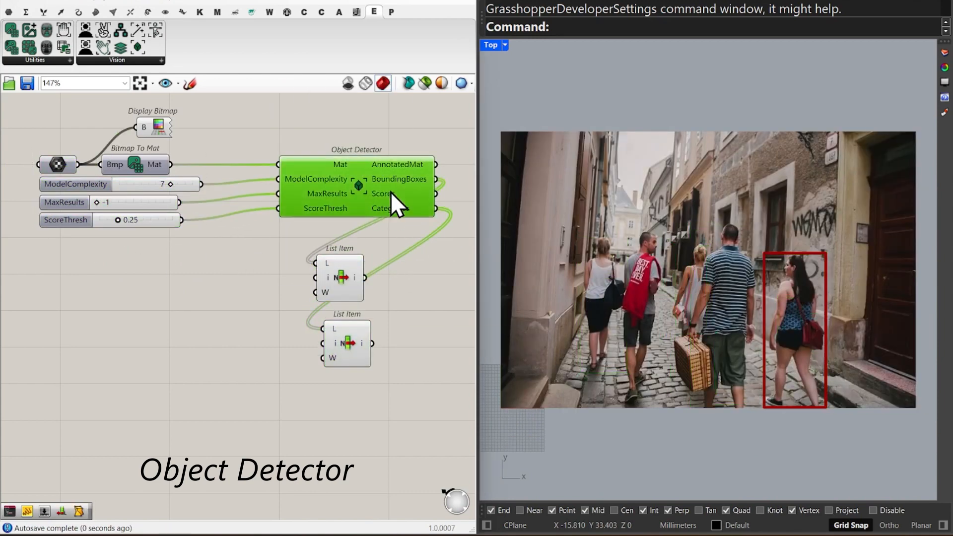
left_click_drag(349, 355, 342, 356)
Step: Label the selected bounding box with a Text Tag 3D located at its Area centroid and showing the selected category
double_click(416, 339)
type("text tag")
left_click(426, 274)
left_click_drag(414, 345, 428, 310)
double_click(387, 284)
type("area")
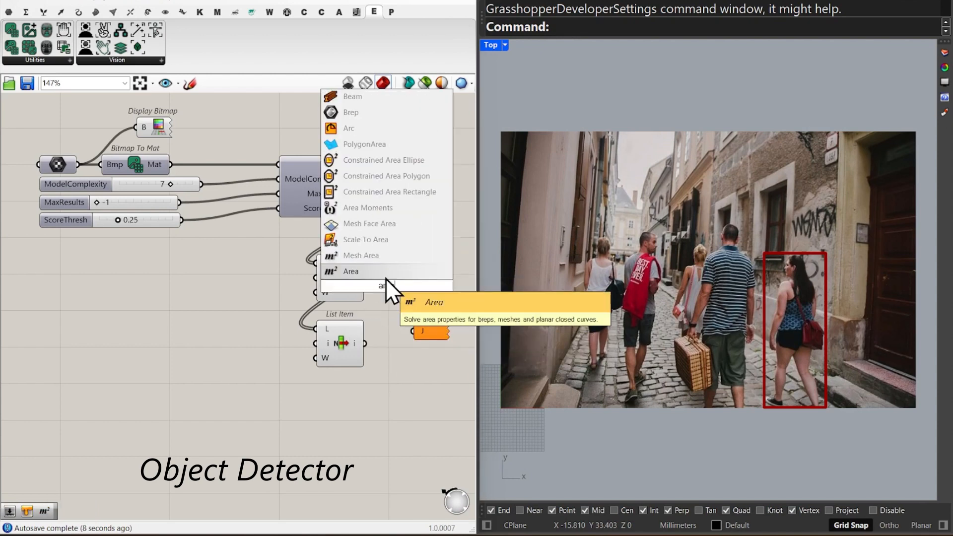
left_click(385, 278)
left_click_drag(366, 277, 369, 277)
left_click_drag(432, 314, 442, 328)
left_click(442, 267)
left_click_drag(418, 285, 451, 310)
left_click_drag(429, 300, 365, 343)
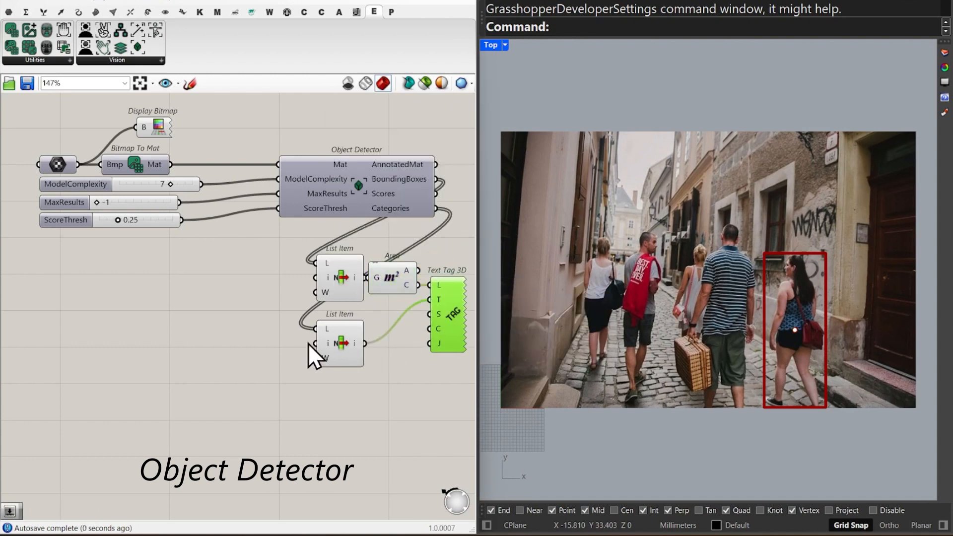
Step: Set the Text Tag 3D's text size and change its justification to Middle Center
right_click(438, 315)
mouse_move(468, 428)
left_click(615, 449)
right_click(443, 346)
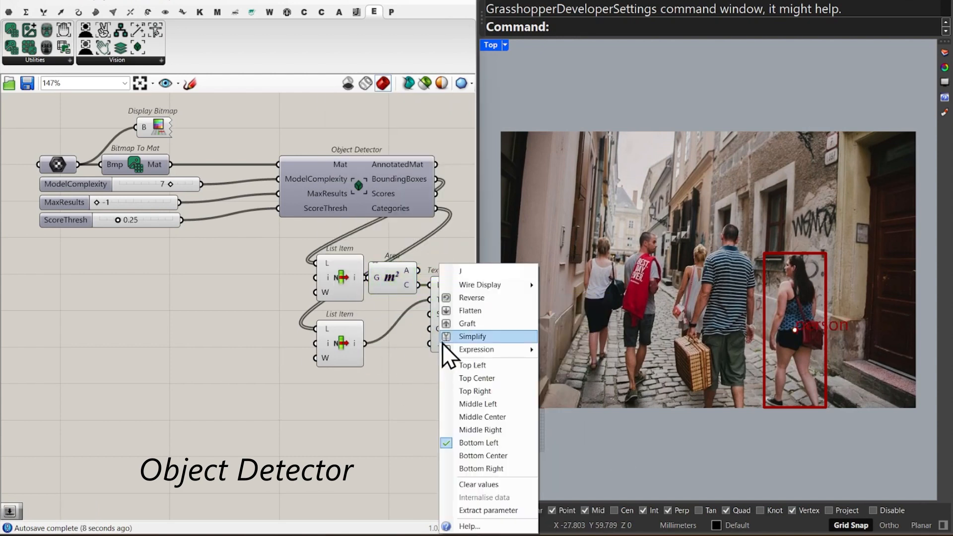
left_click(481, 417)
Step: Color the Text Tag 3D white with a new Swatch connected to its C input
double_click(419, 396)
type("swatch")
left_click(420, 381)
left_click_drag(429, 328, 453, 394)
left_click_drag(407, 395, 362, 381)
Step: Drive the index inputs of both List Items with one new number slider created from 10, placed beside them
double_click(206, 311)
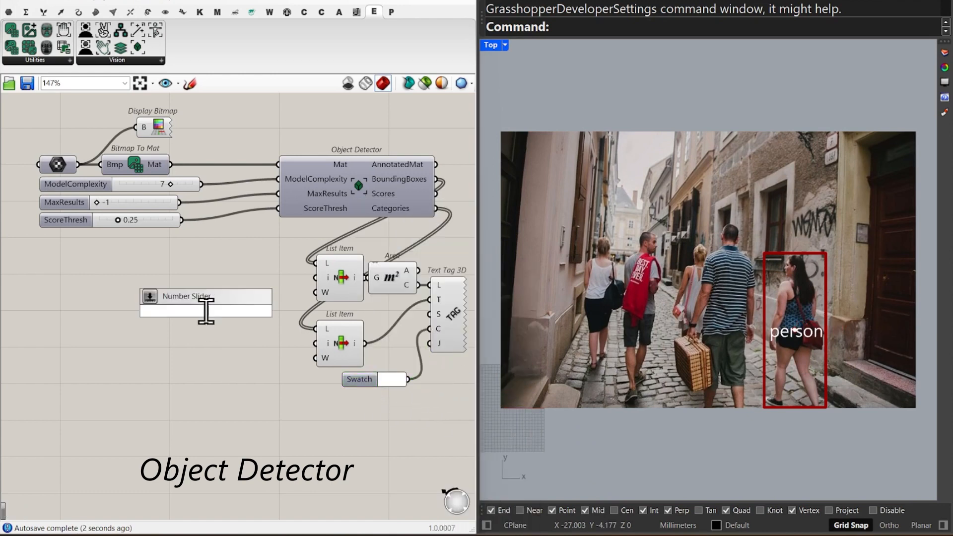
type("10")
left_click(206, 296)
left_click_drag(315, 277, 269, 310)
left_click_drag(316, 344, 268, 310)
left_click_drag(238, 311, 176, 287)
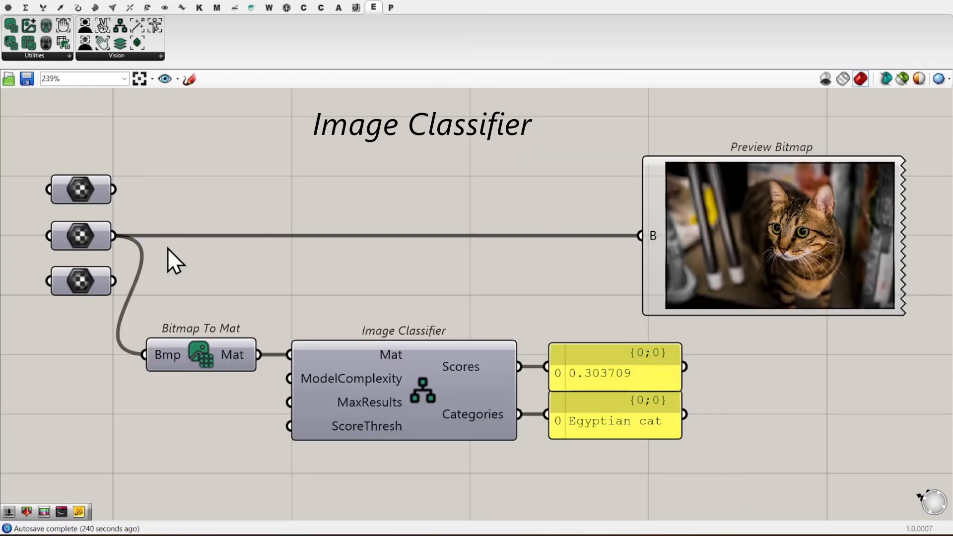
Step: Take the second image's connection off its output to switch the Image Classifier example to the first image
left_click_drag(114, 236, 129, 204, "ctrl")
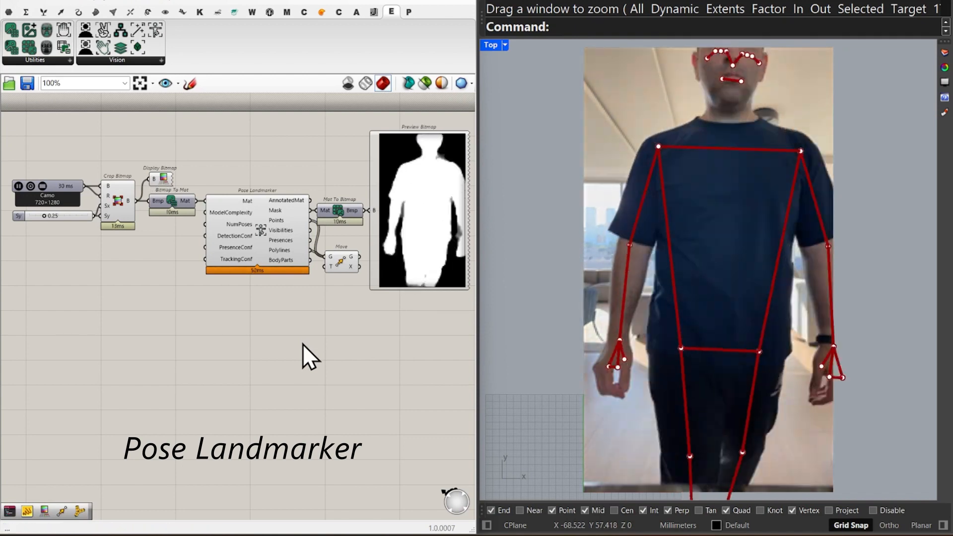
Step: Add an Image Contour component fed by the Pose Landmarker's Mask output, and place it above Mat To Bitmap
double_click(302, 344)
type("image")
left_click(310, 279)
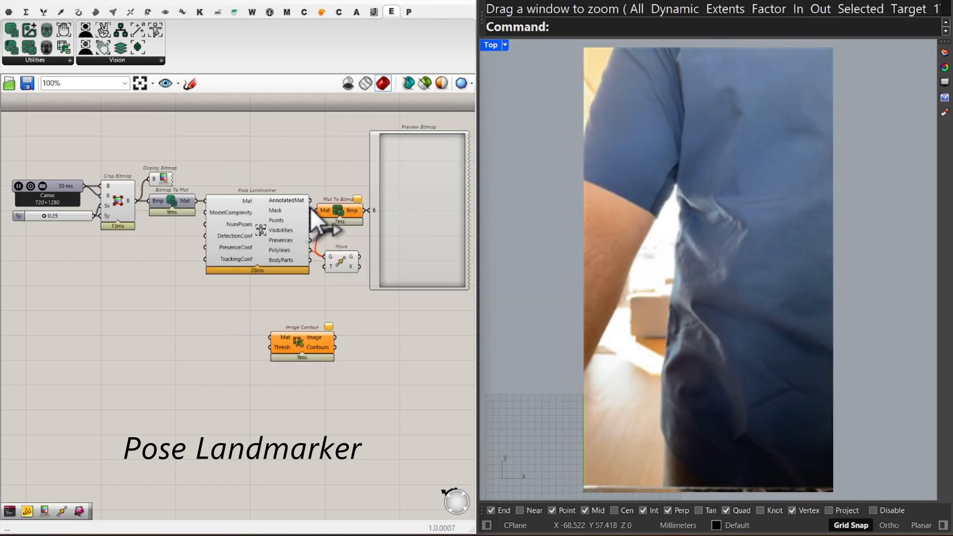
left_click_drag(311, 209, 271, 338)
left_click_drag(292, 342, 316, 174)
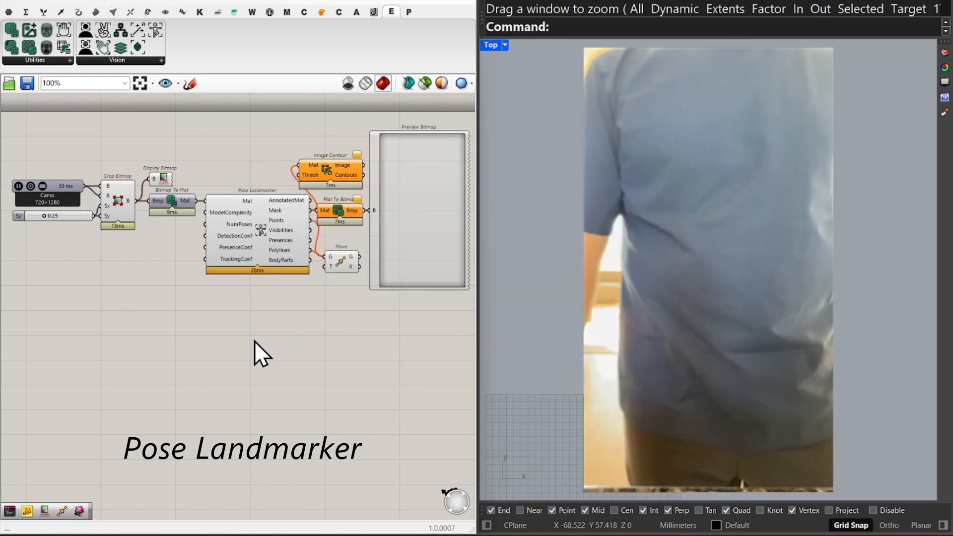